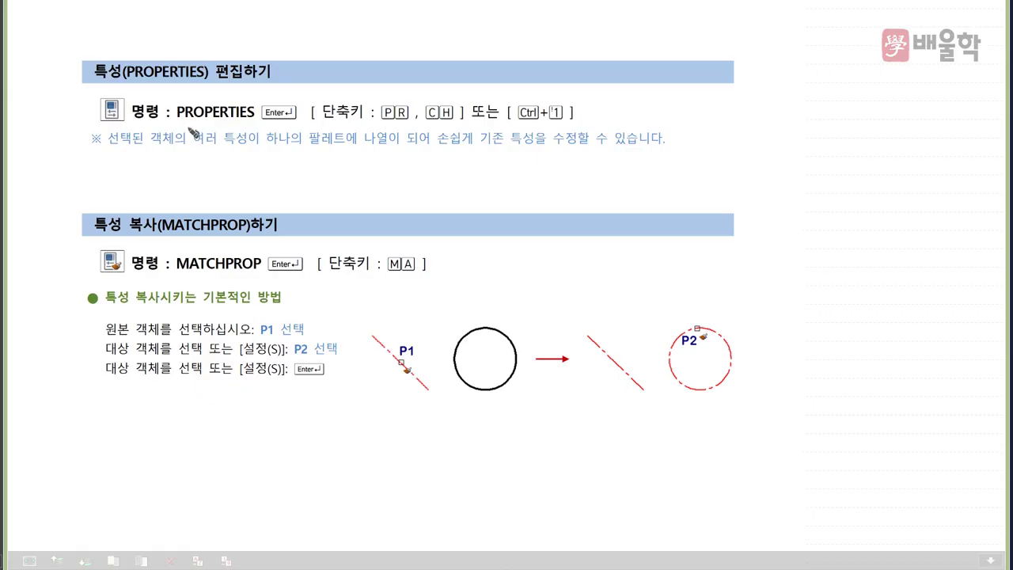
pyautogui.moveTo(175, 121); pyautogui.dragTo(254, 117)
pyautogui.moveTo(381, 121); pyautogui.dragTo(453, 121)
pyautogui.moveTo(544, 134)
pyautogui.mouseDown()
pyautogui.moveTo(517, 119)
pyautogui.moveTo(549, 102)
pyautogui.moveTo(568, 112)
pyautogui.moveTo(544, 128)
pyautogui.mouseUp()
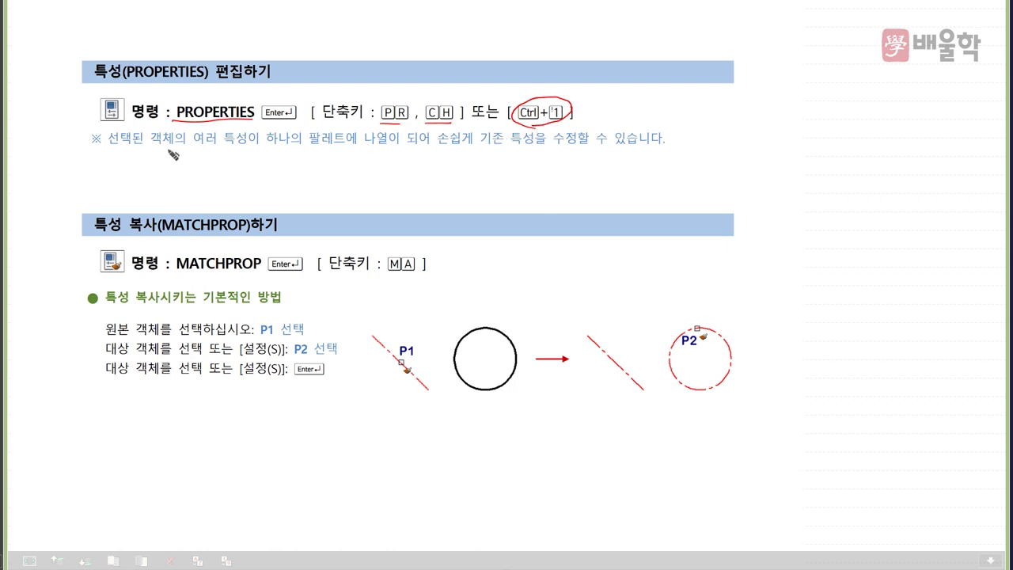
pyautogui.moveTo(269, 145); pyautogui.dragTo(352, 147)
pyautogui.moveTo(178, 271); pyautogui.dragTo(265, 270)
pyautogui.moveTo(392, 273)
pyautogui.mouseDown()
pyautogui.moveTo(406, 254)
pyautogui.moveTo(397, 276)
pyautogui.mouseUp()
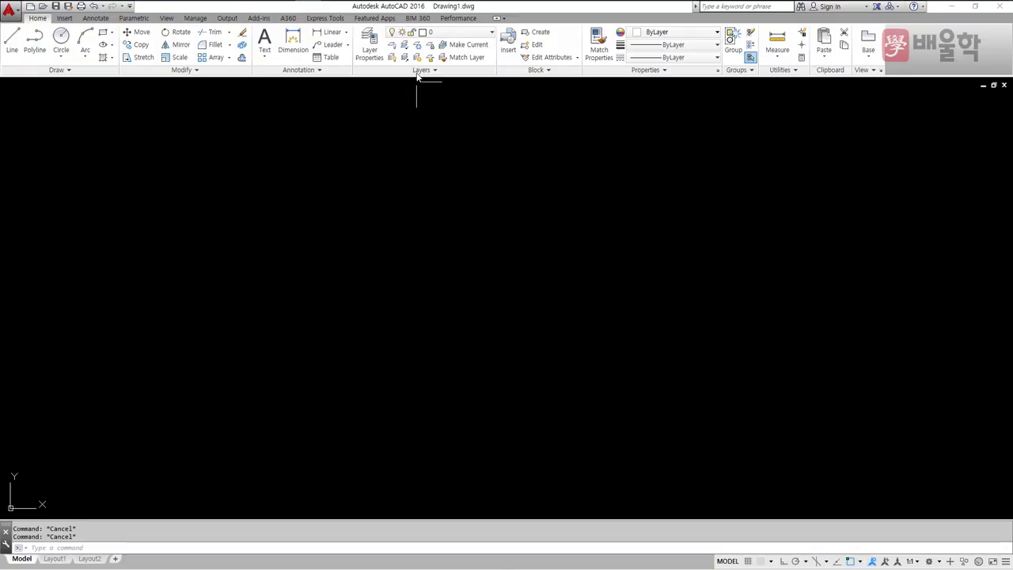
# Step: Make layer 1 current and draw a circle with a radius of about 24.8 in the left part of the drawing
pyautogui.click(431, 35)
pyautogui.click(431, 58)
pyautogui.write('c')
pyautogui.press('Return')
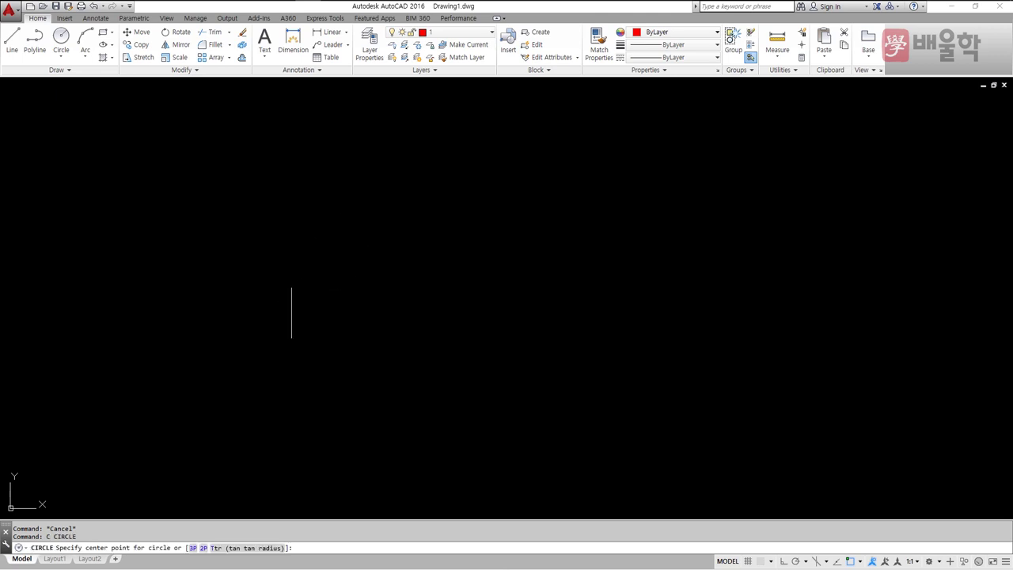
pyautogui.click(265, 300)
pyautogui.click(308, 309)
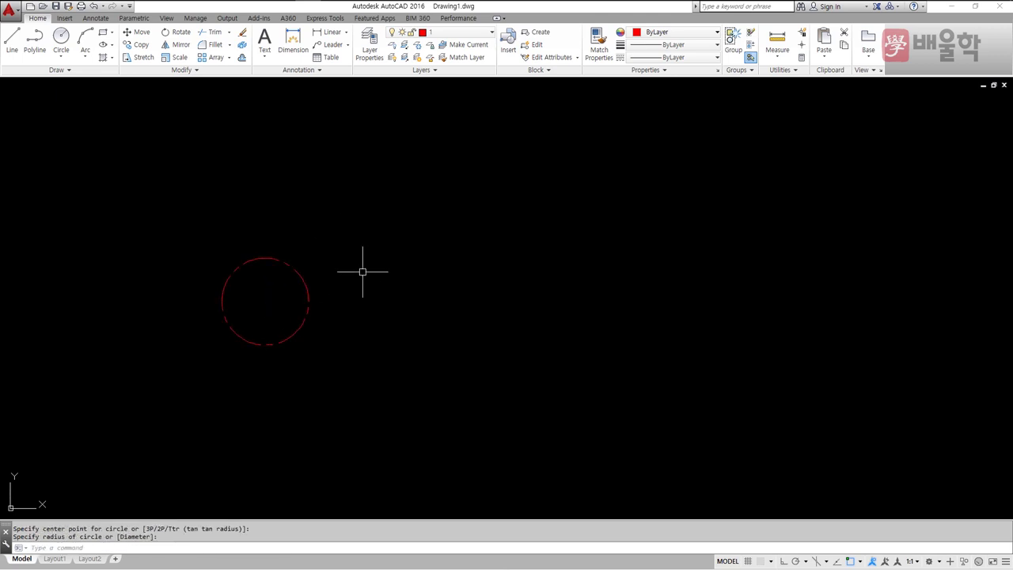
# Step: Make layer 2 current and draw a circle with a radius of about 25.7 to the right of the red circle
pyautogui.click(446, 35)
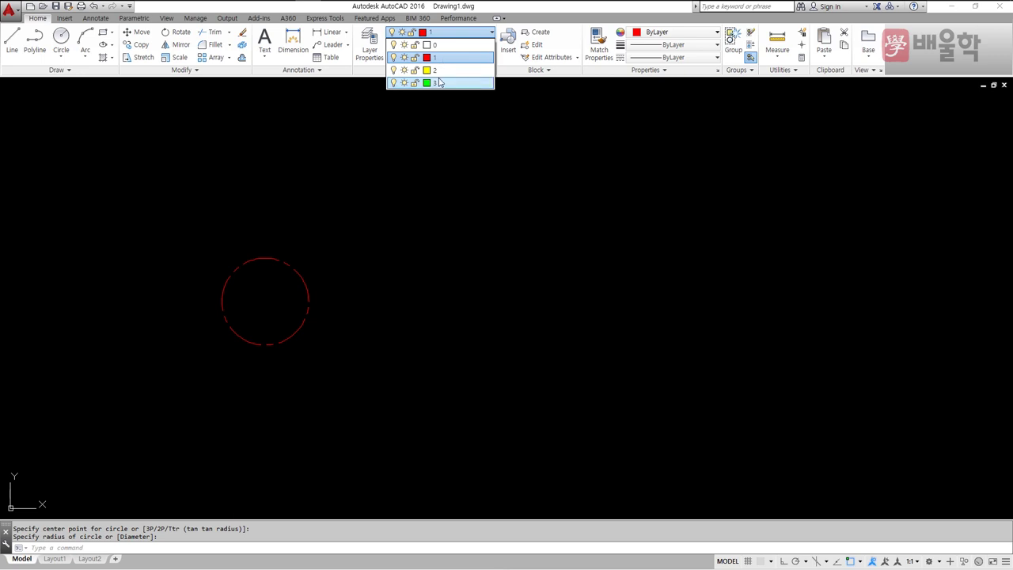
pyautogui.click(441, 71)
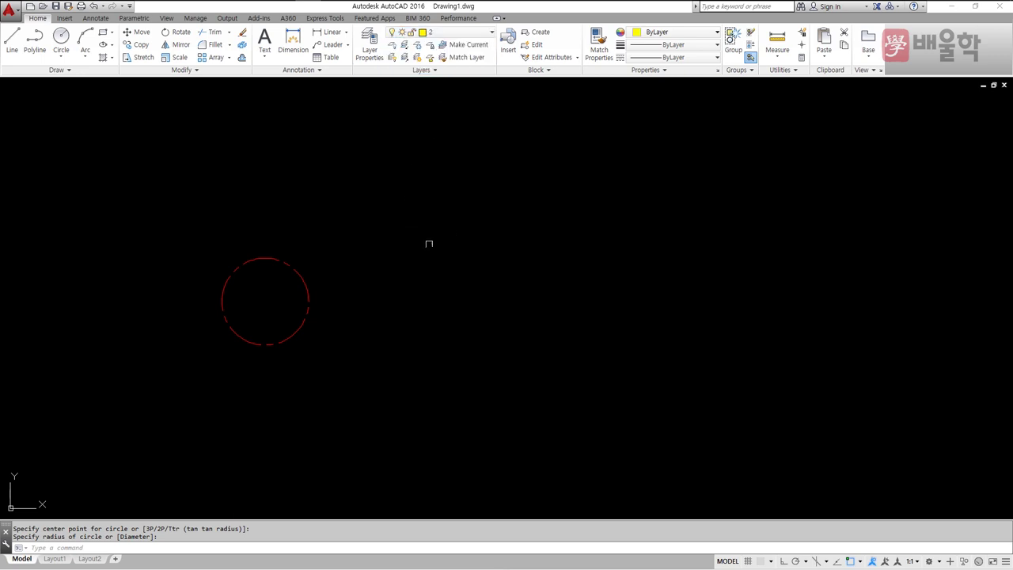
pyautogui.press('Return')
pyautogui.click(425, 305)
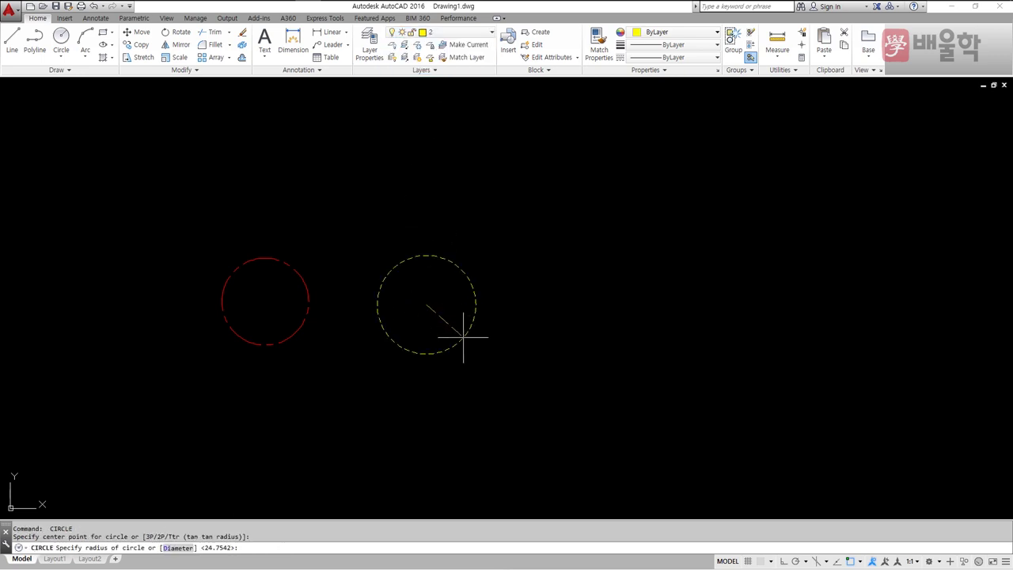
# Step: Make layer 3 current and draw a circle with a radius of about 25.8 to the right of the yellow circle
pyautogui.click(446, 32)
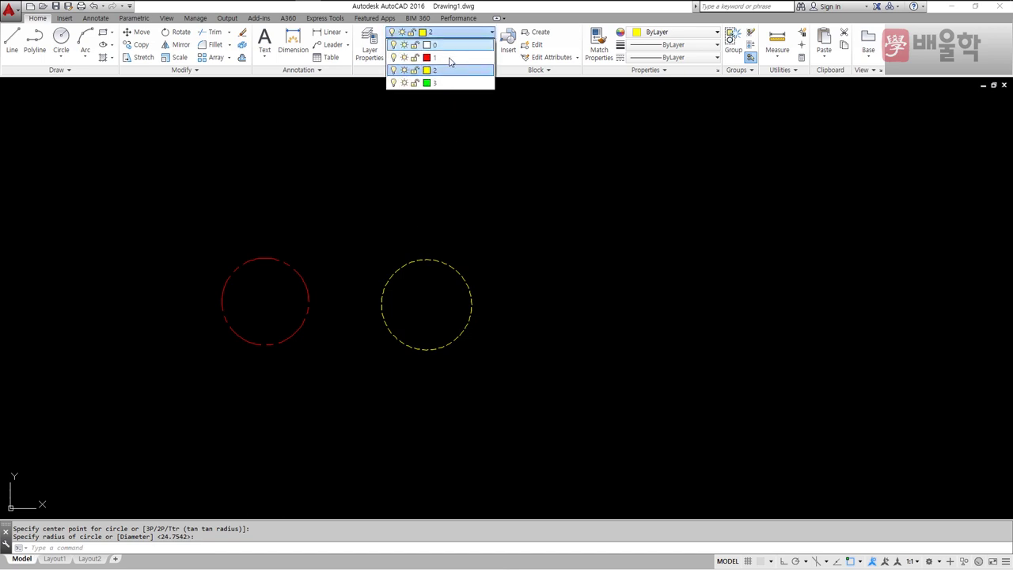
pyautogui.click(442, 84)
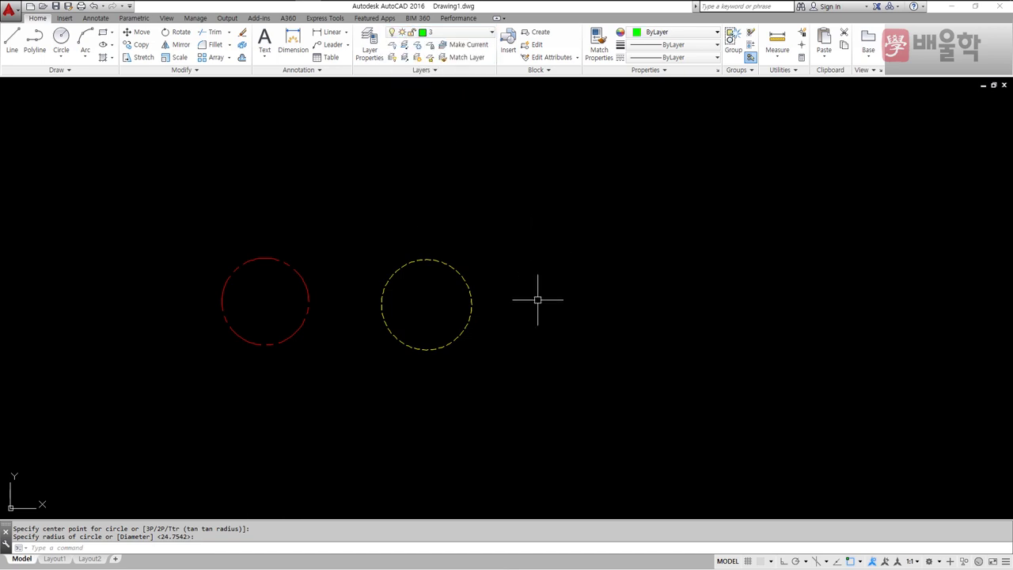
pyautogui.press('Return')
pyautogui.click(577, 312)
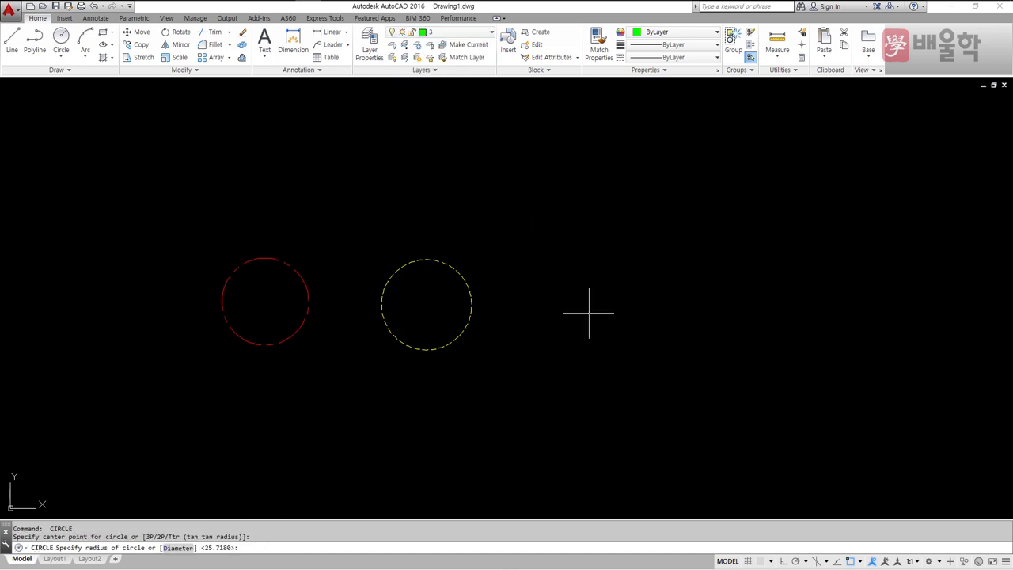
pyautogui.click(603, 356)
pyautogui.press('Escape')
pyautogui.press('Escape')
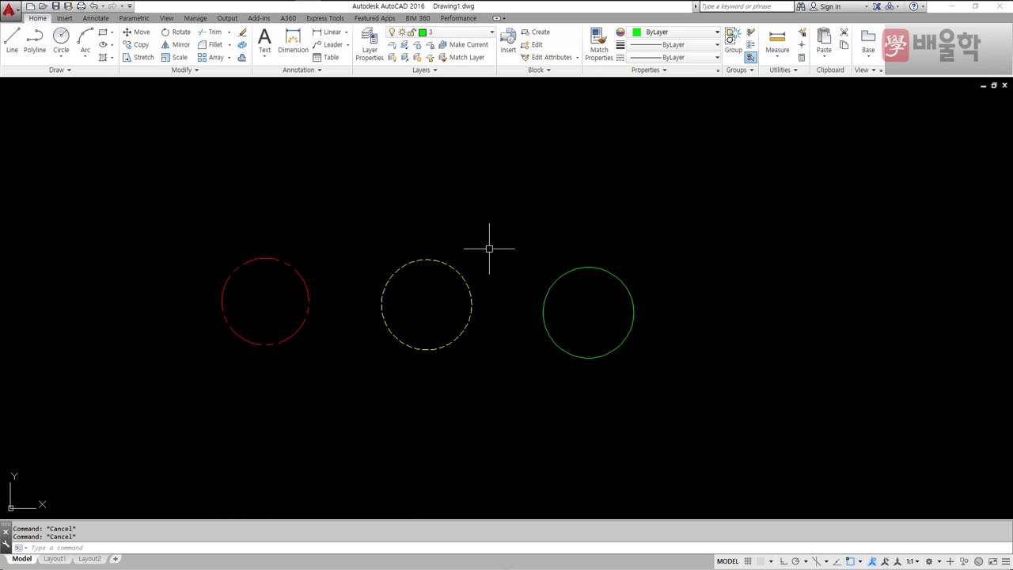
# Step: Set the linetype scale of the yellow circle to 2 in its object properties
pyautogui.hotkey('ctrl', '1')
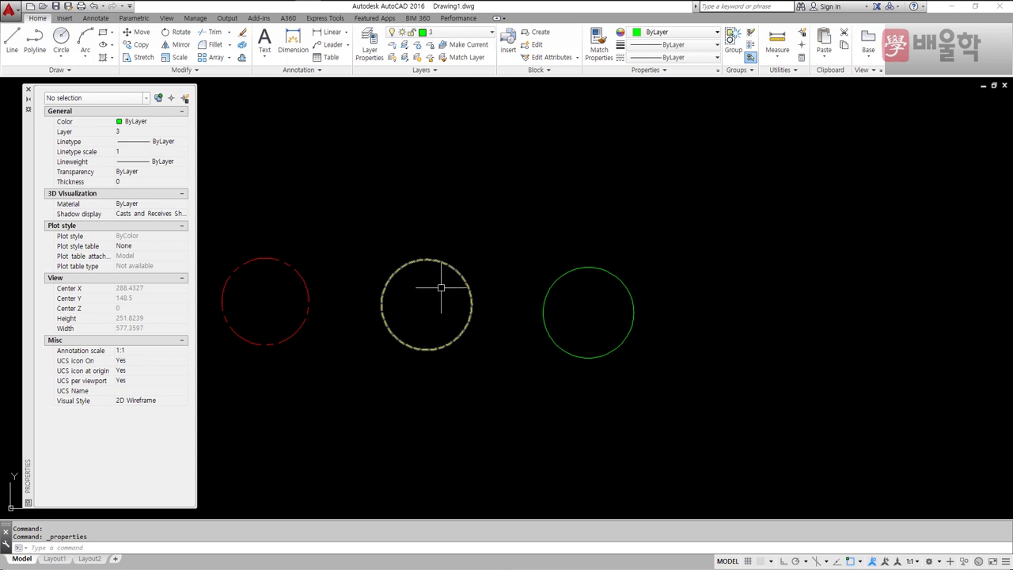
pyautogui.click(449, 264)
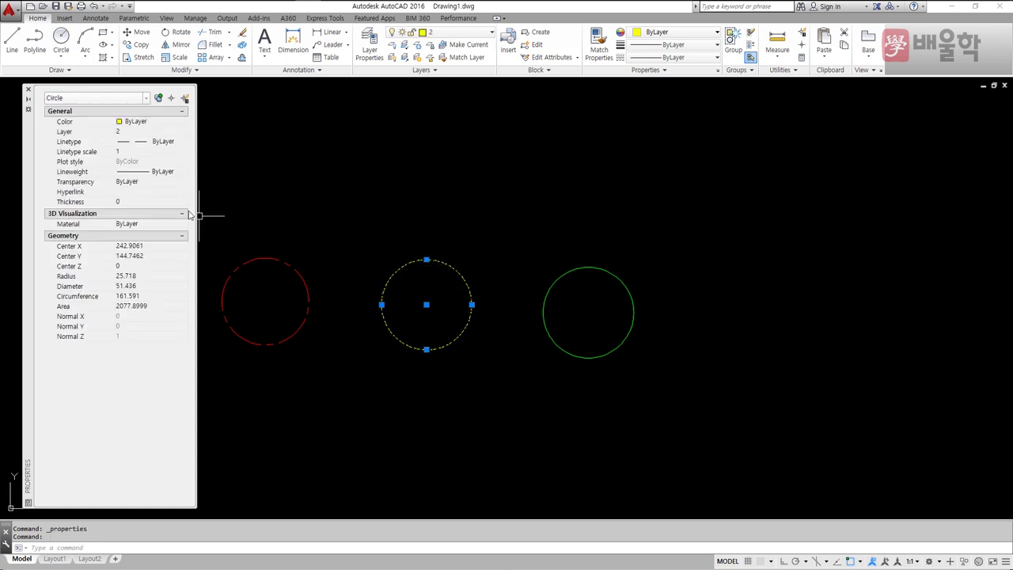
pyautogui.click(127, 151)
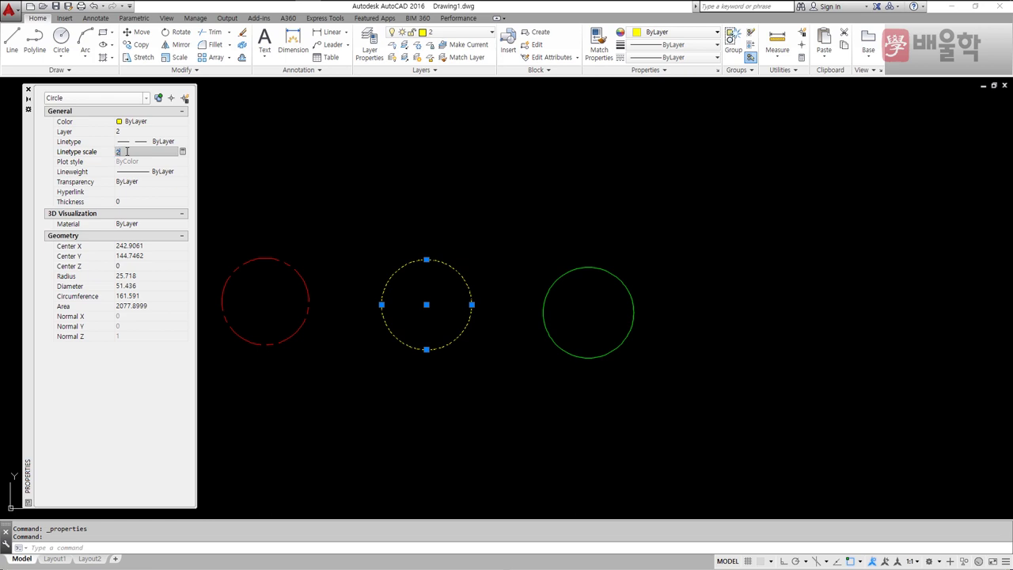
pyautogui.write('2')
pyautogui.press('Return')
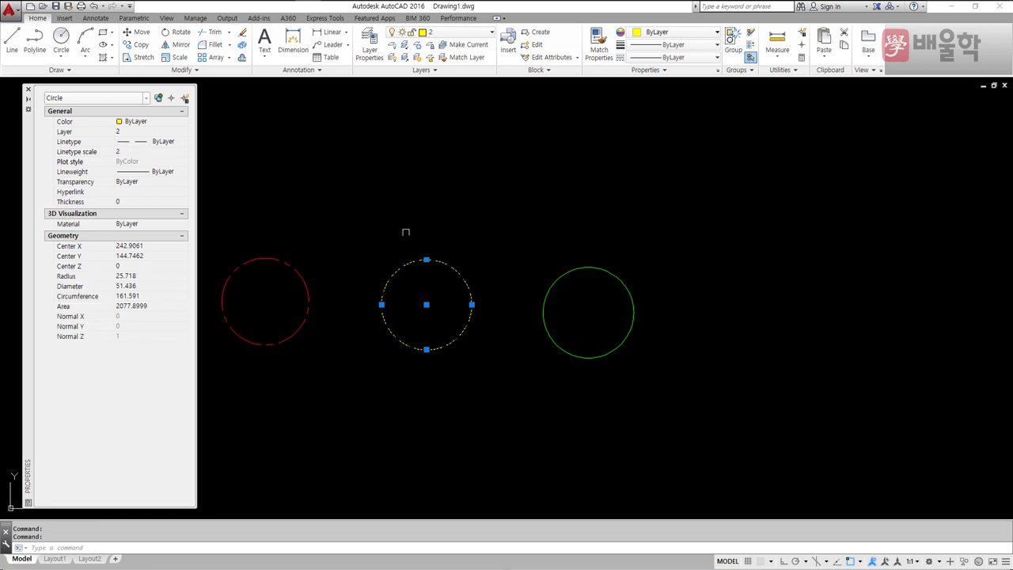
pyautogui.press('Escape')
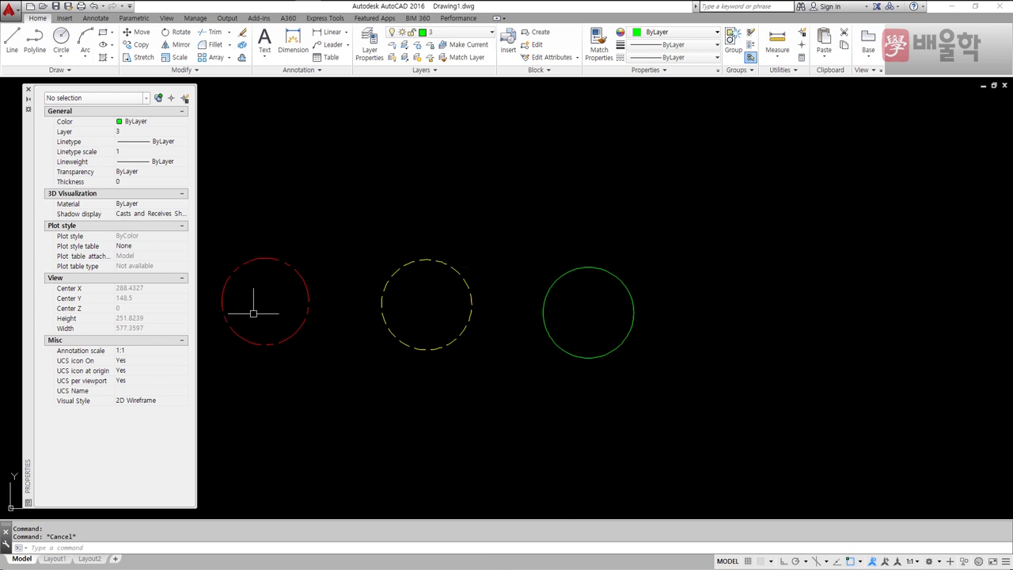
# Step: Set the linetype scale of the red circle on layer 1 to 0.5
pyautogui.click(303, 276)
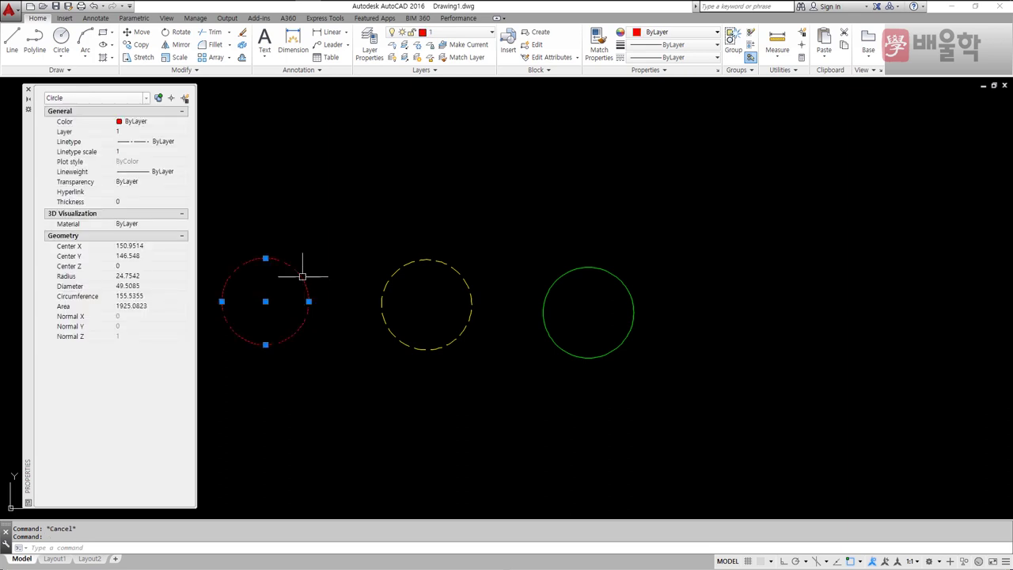
pyautogui.click(127, 152)
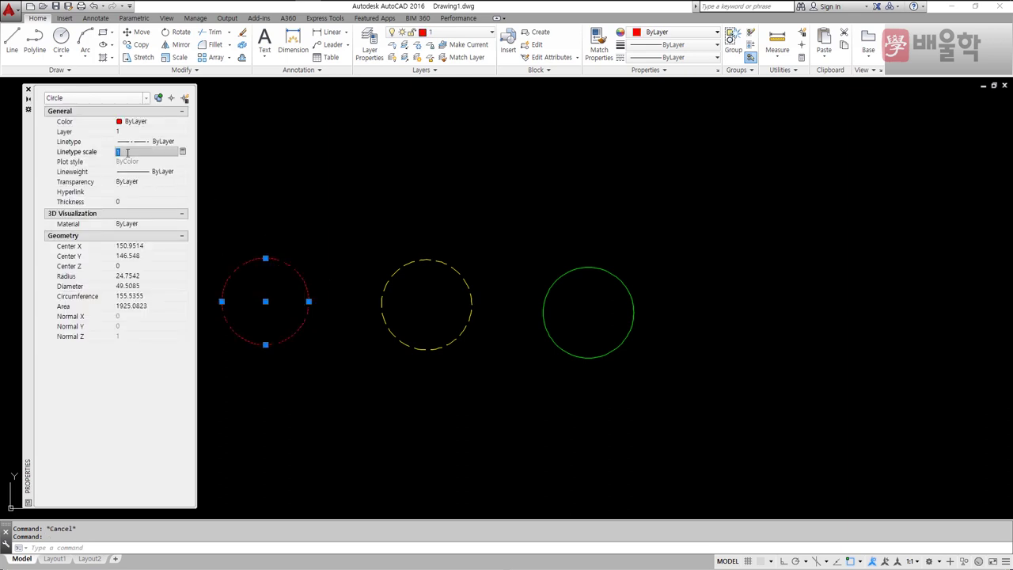
pyautogui.press('Return')
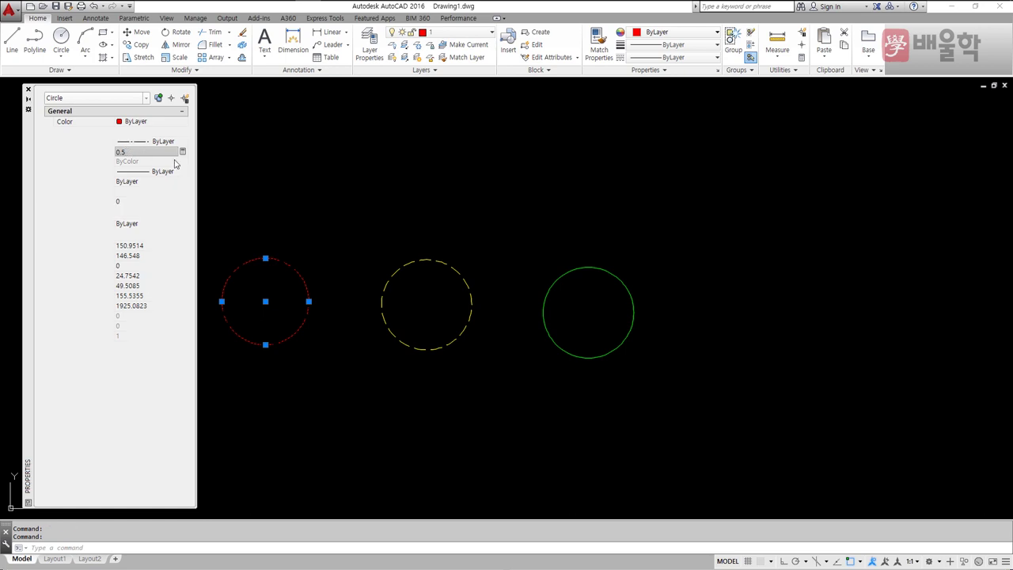
pyautogui.press('Escape')
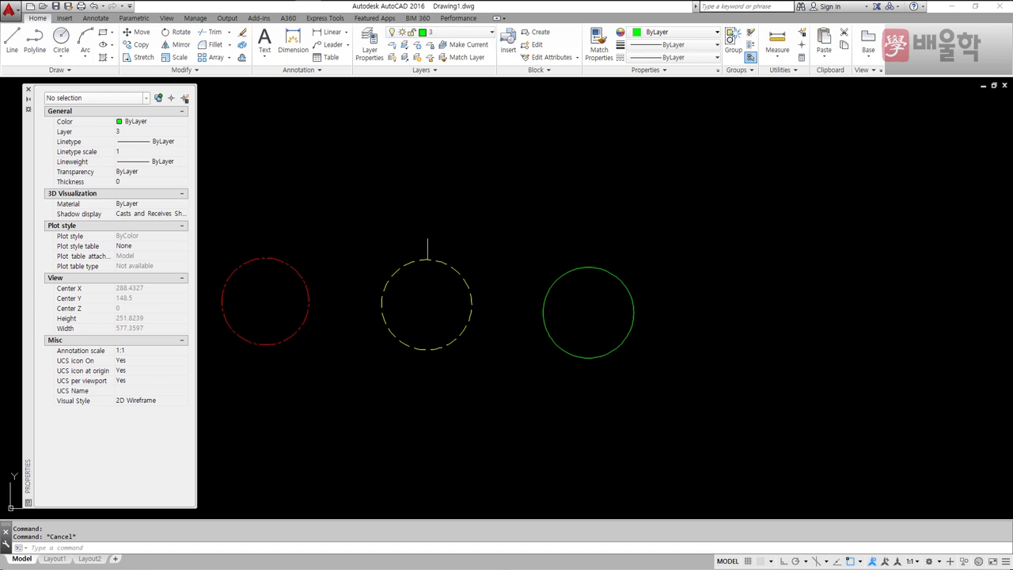
# Step: Override the green circle's color with Red and close the object properties
pyautogui.click(544, 291)
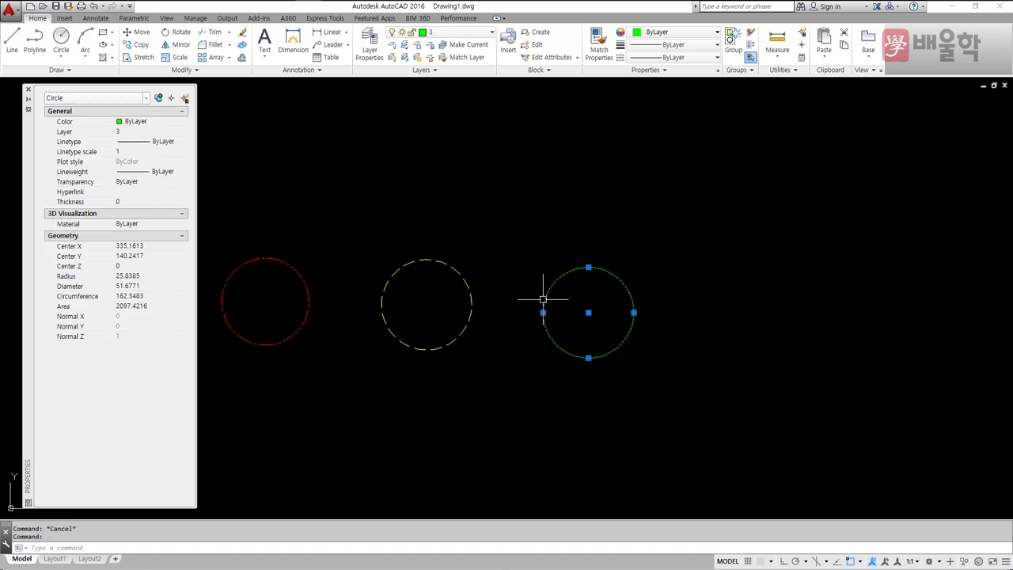
pyautogui.click(136, 123)
pyautogui.click(136, 122)
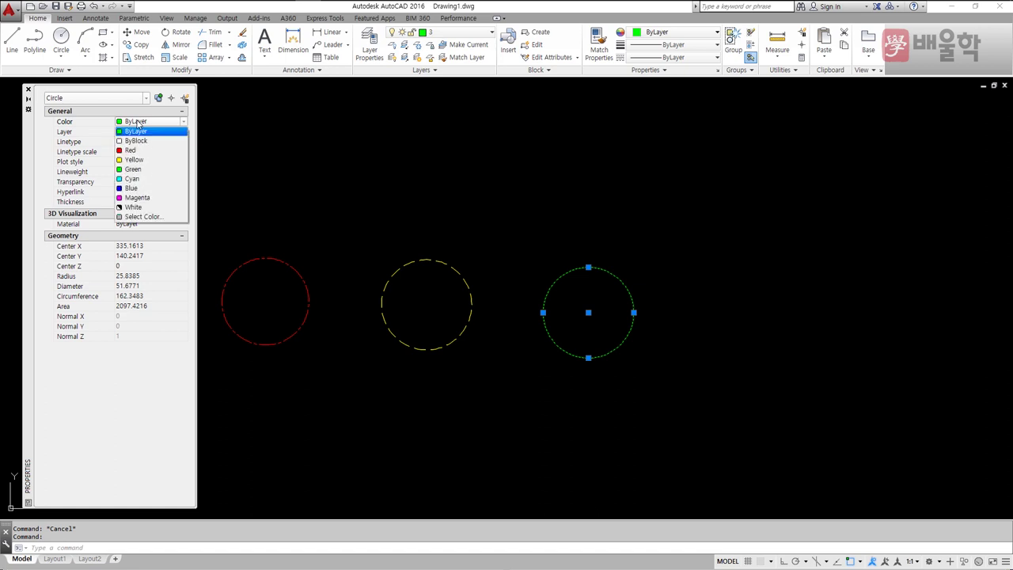
pyautogui.click(131, 150)
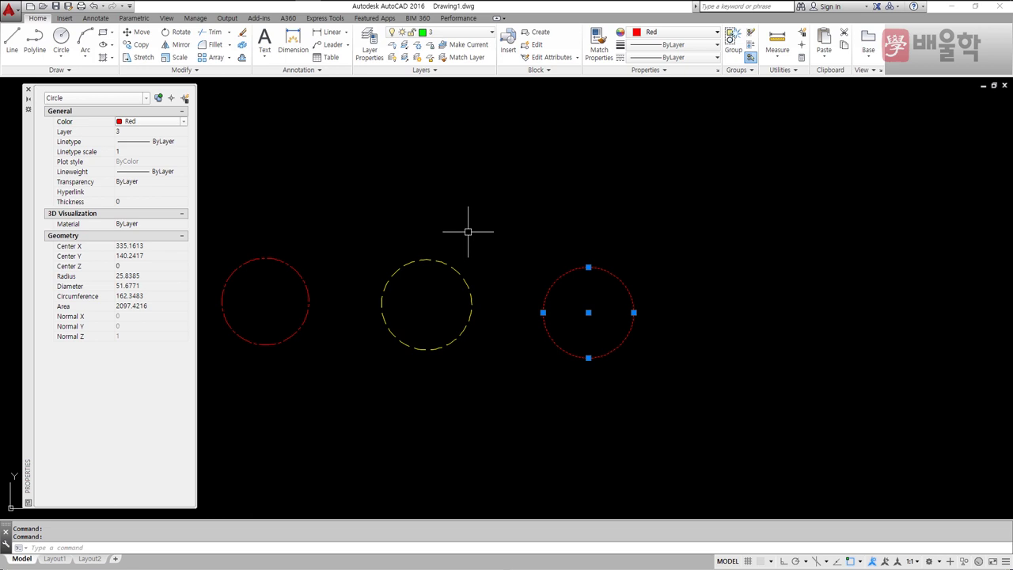
pyautogui.hotkey('ctrl', '1')
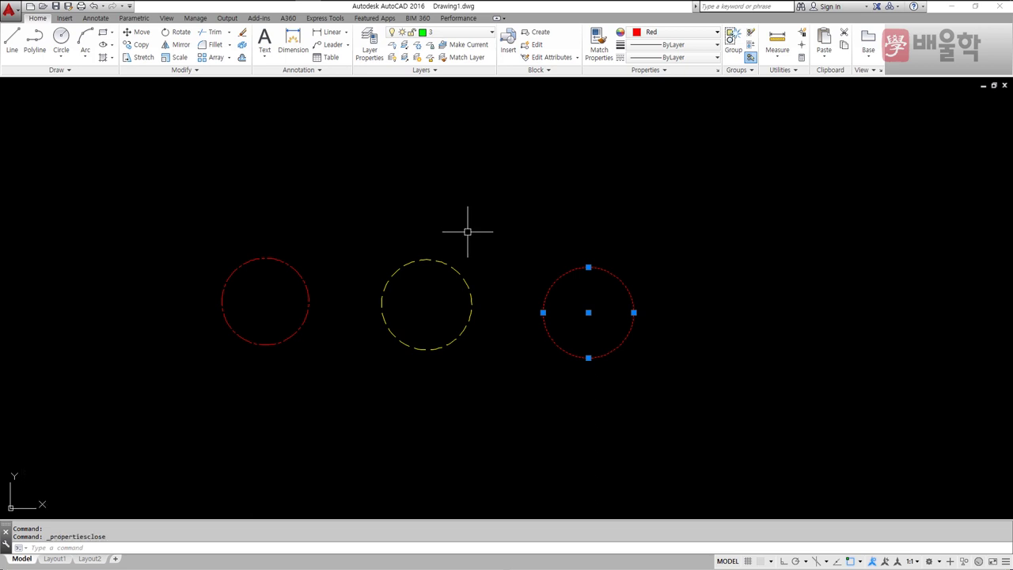
# Step: Make layer 1 current and draw a single line sloping upward to the right above the circles
pyautogui.write("'")
pyautogui.press('Delete')
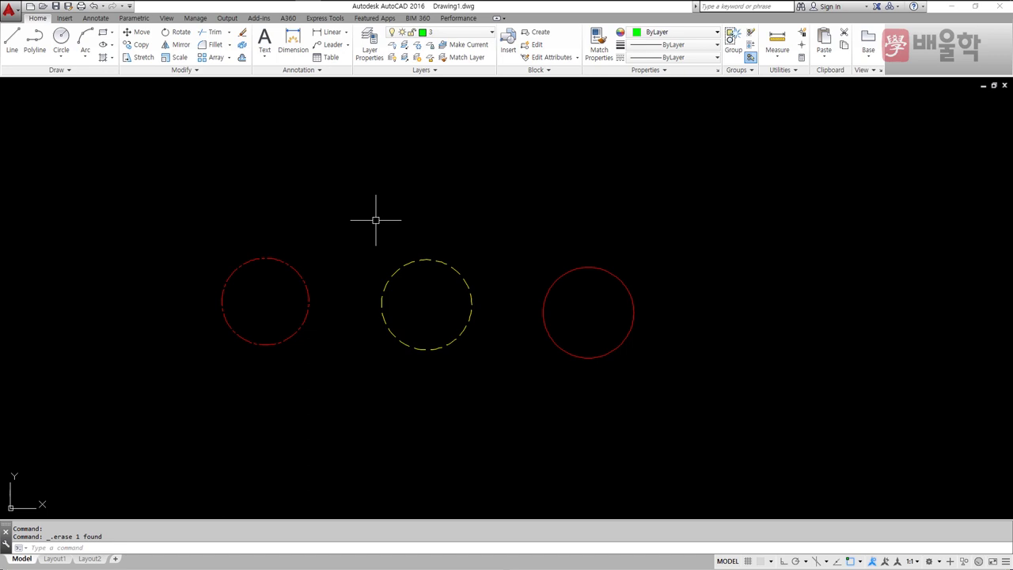
pyautogui.click(443, 32)
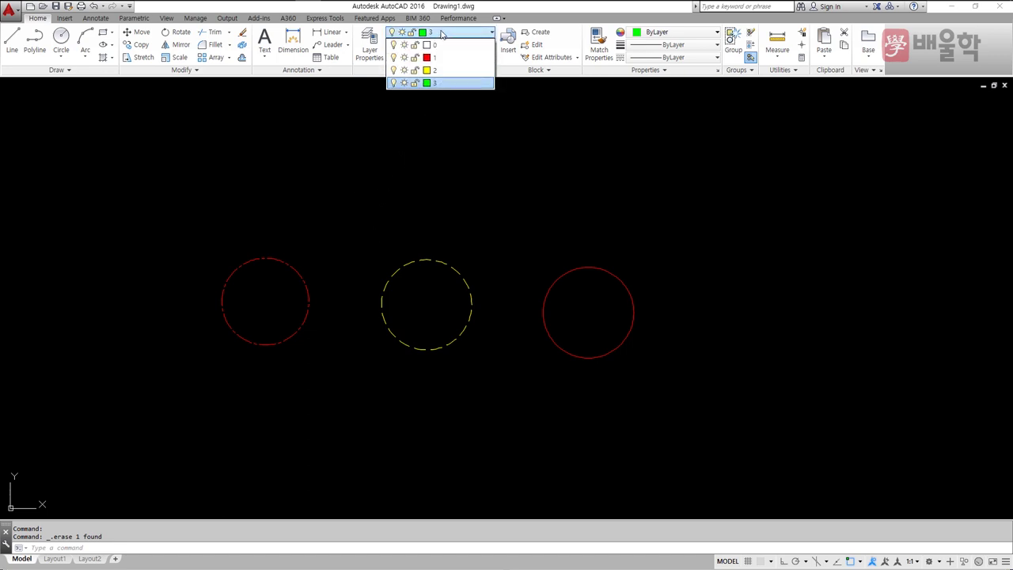
pyautogui.click(443, 58)
pyautogui.write('ㄴ')
pyautogui.press('Return')
pyautogui.click(351, 228)
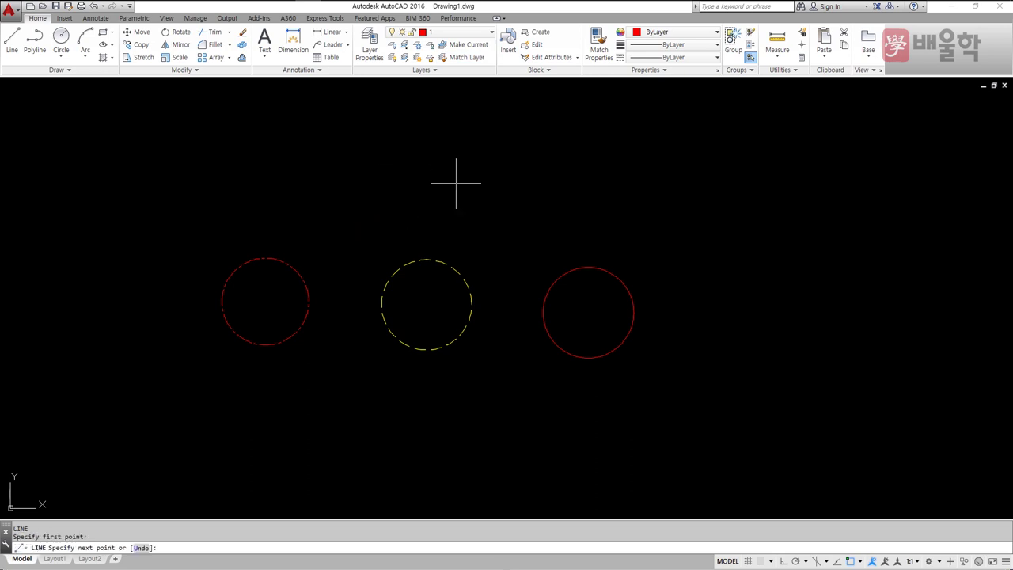
pyautogui.click(571, 188)
pyautogui.press('Return')
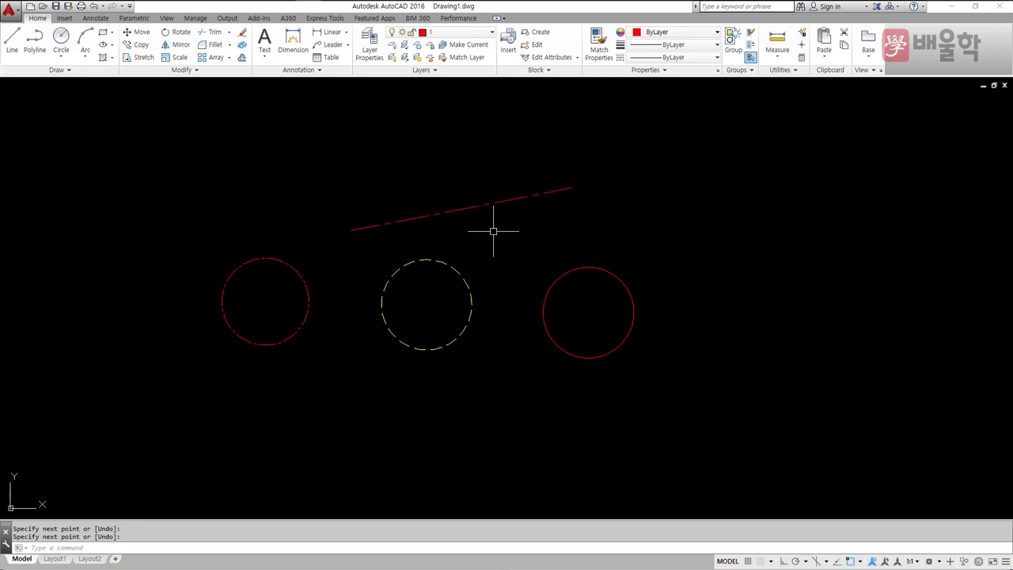
# Step: Copy the properties of the left dash-dot circle to the yellow middle circle with Match Properties
pyautogui.write('ma')
pyautogui.press('Return')
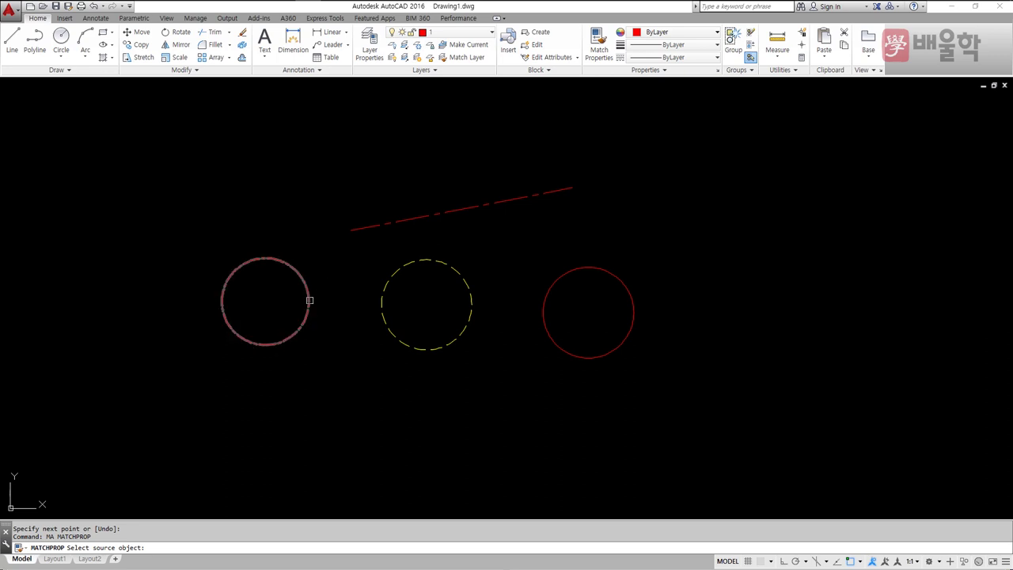
pyautogui.click(309, 300)
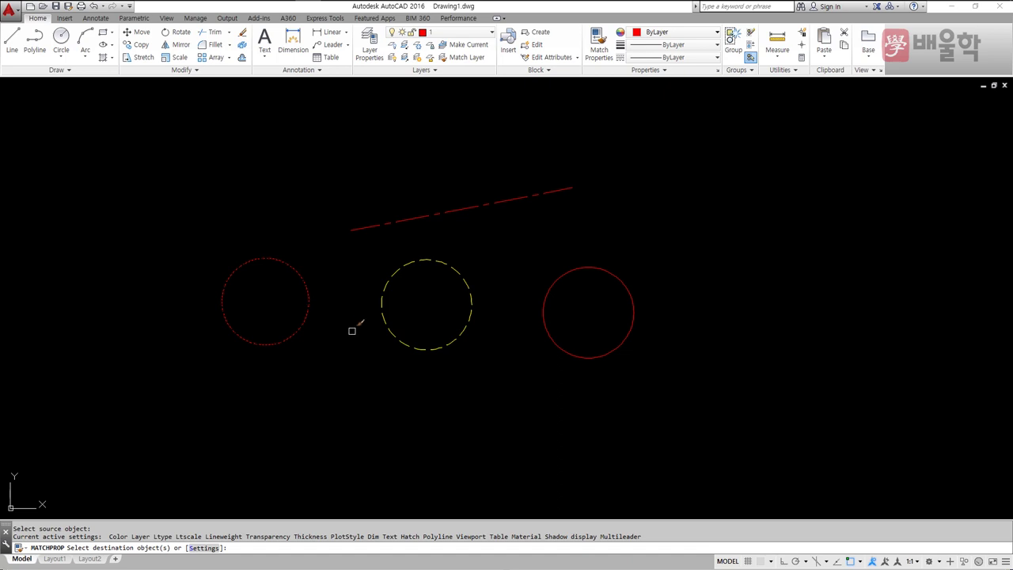
pyautogui.click(382, 320)
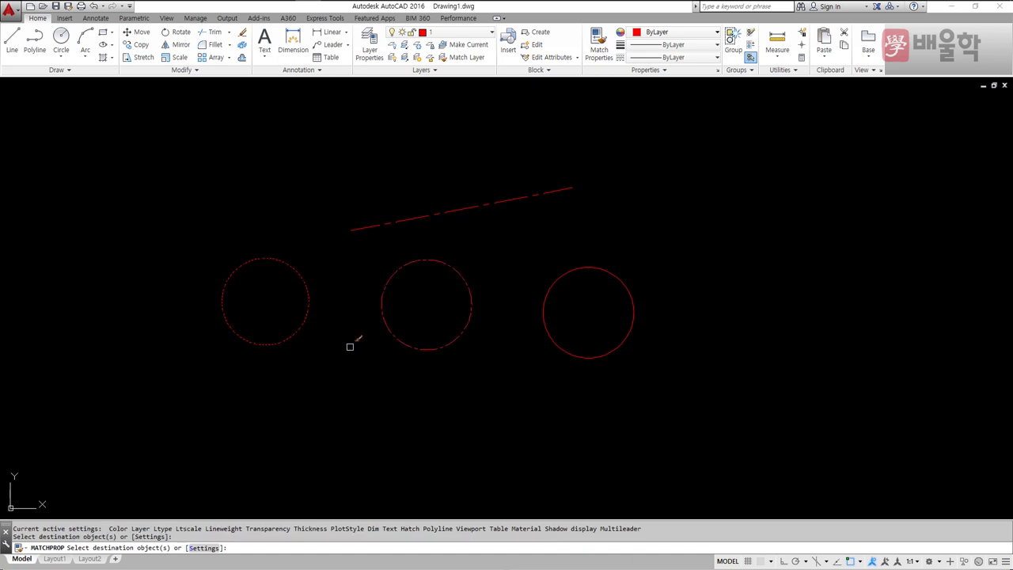
pyautogui.press('Return')
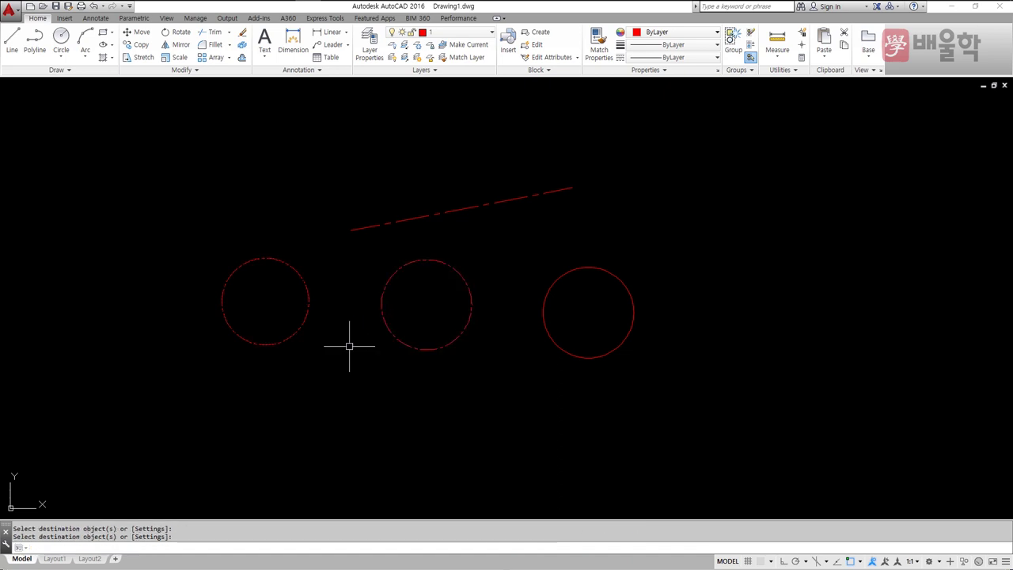
# Step: Match the properties of the sloping line onto the middle circle and the right circle
pyautogui.press('Return')
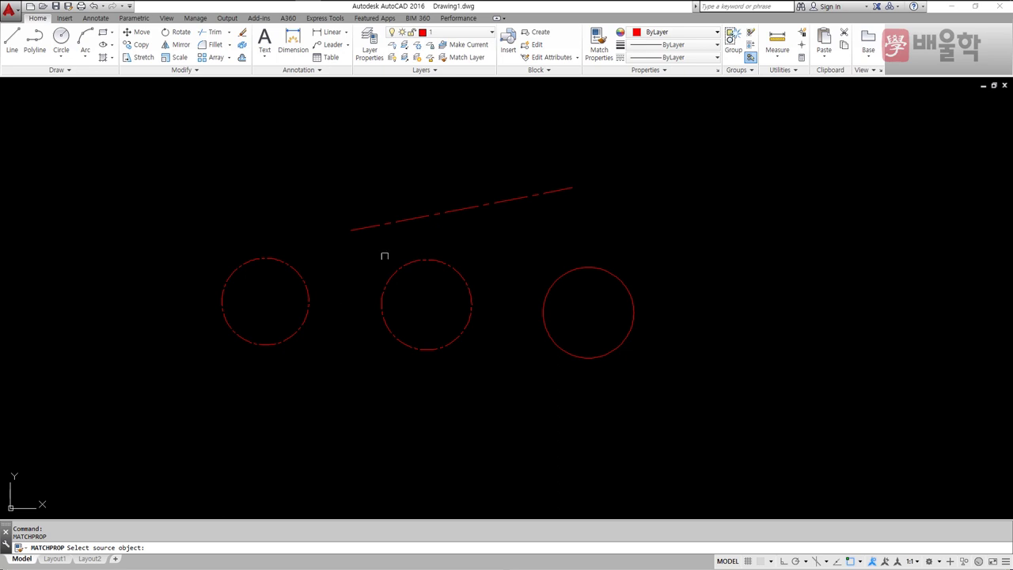
pyautogui.click(465, 208)
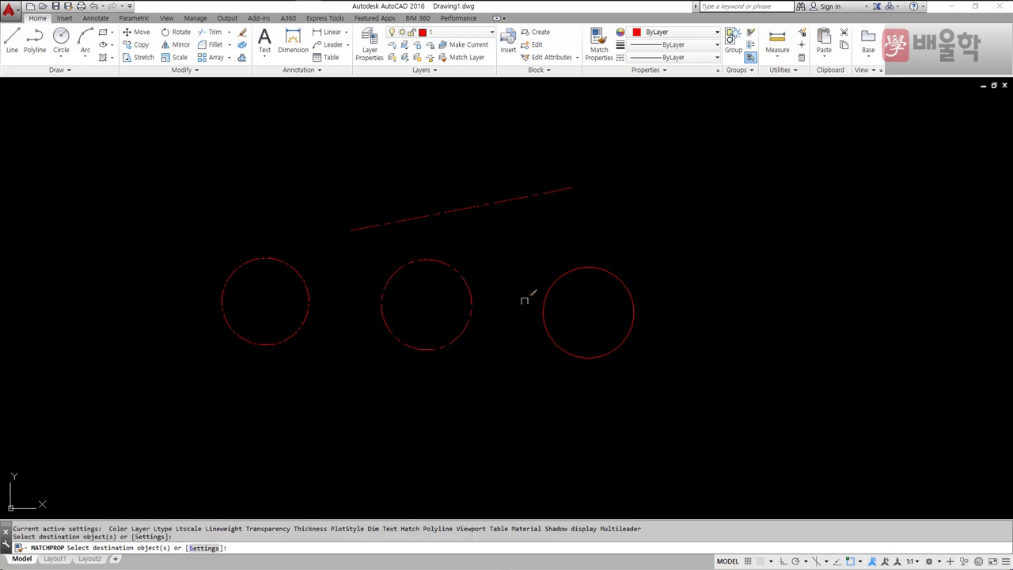
pyautogui.click(547, 293)
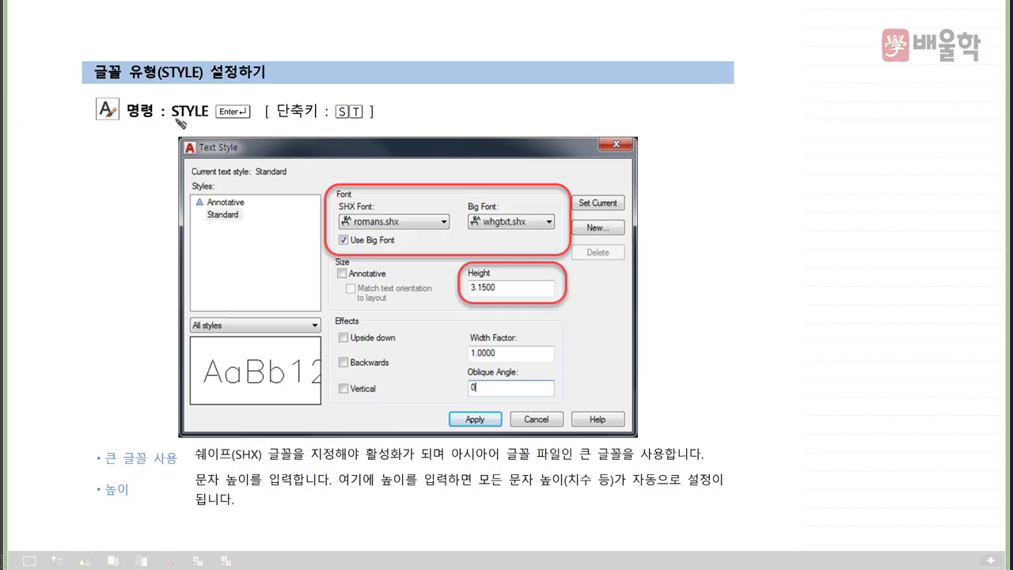
pyautogui.moveTo(170, 120); pyautogui.dragTo(207, 117)
pyautogui.moveTo(345, 118)
pyautogui.mouseDown()
pyautogui.moveTo(329, 111)
pyautogui.moveTo(366, 106)
pyautogui.moveTo(338, 119)
pyautogui.mouseUp()
pyautogui.moveTo(331, 196)
pyautogui.mouseDown()
pyautogui.moveTo(357, 206)
pyautogui.moveTo(349, 219)
pyautogui.moveTo(401, 219)
pyautogui.moveTo(405, 227)
pyautogui.moveTo(371, 235)
pyautogui.mouseUp()
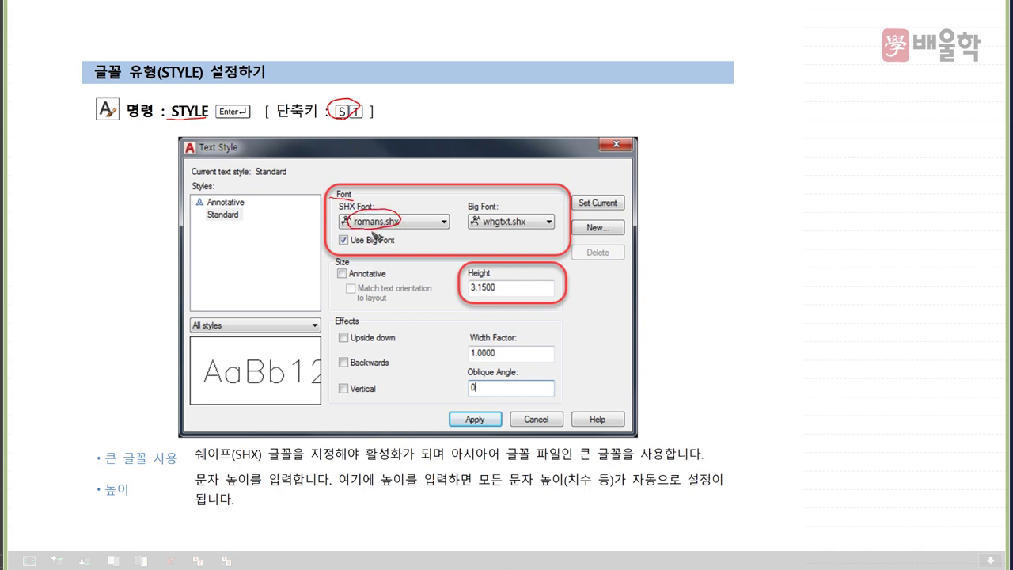
pyautogui.moveTo(345, 246); pyautogui.dragTo(394, 246)
pyautogui.moveTo(475, 235)
pyautogui.mouseDown()
pyautogui.moveTo(492, 215)
pyautogui.moveTo(537, 225)
pyautogui.moveTo(500, 241)
pyautogui.mouseUp()
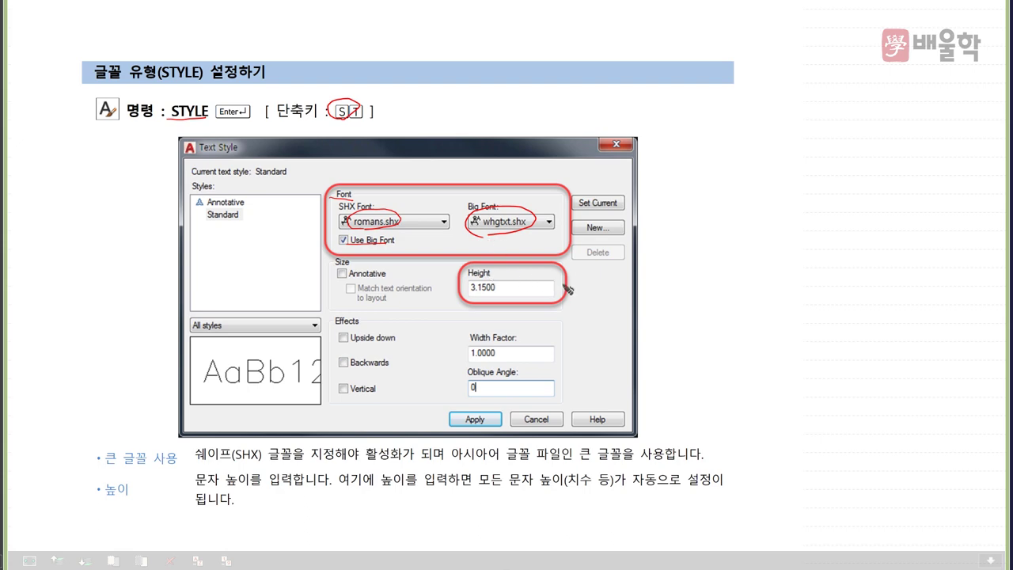
pyautogui.moveTo(530, 311); pyautogui.dragTo(606, 321)
pyautogui.moveTo(625, 310)
pyautogui.mouseDown()
pyautogui.moveTo(615, 321)
pyautogui.moveTo(650, 313)
pyautogui.mouseUp()
pyautogui.moveTo(581, 328)
pyautogui.mouseDown()
pyautogui.moveTo(614, 329)
pyautogui.moveTo(607, 341)
pyautogui.moveTo(609, 330)
pyautogui.moveTo(575, 326)
pyautogui.moveTo(595, 311)
pyautogui.moveTo(619, 310)
pyautogui.moveTo(610, 340)
pyautogui.mouseUp()
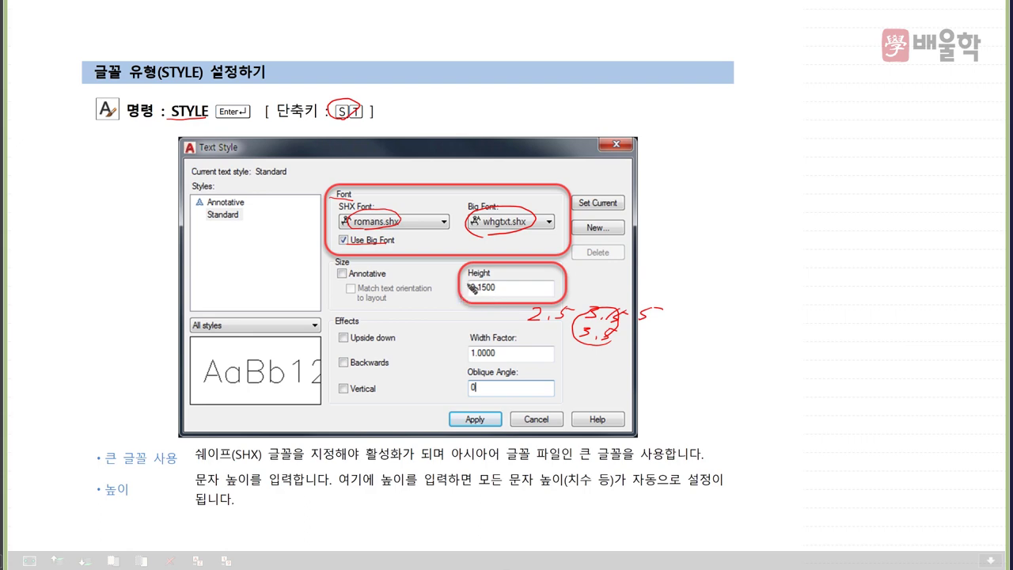
pyautogui.moveTo(466, 278)
pyautogui.mouseDown()
pyautogui.moveTo(464, 294)
pyautogui.moveTo(497, 295)
pyautogui.mouseUp()
pyautogui.moveTo(525, 330); pyautogui.dragTo(549, 331)
pyautogui.moveTo(633, 330); pyautogui.dragTo(650, 327)
pyautogui.press('Right')
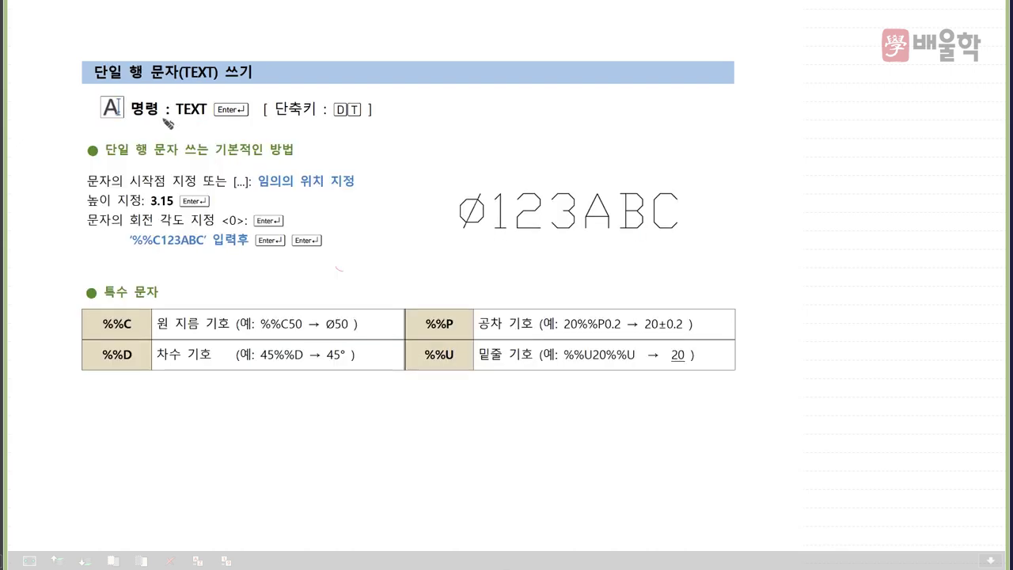
pyautogui.moveTo(167, 117)
pyautogui.mouseDown()
pyautogui.moveTo(204, 116)
pyautogui.moveTo(169, 106)
pyautogui.moveTo(168, 115)
pyautogui.mouseUp()
pyautogui.moveTo(333, 112)
pyautogui.mouseDown()
pyautogui.moveTo(341, 124)
pyautogui.moveTo(330, 106)
pyautogui.moveTo(356, 109)
pyautogui.moveTo(337, 125)
pyautogui.mouseUp()
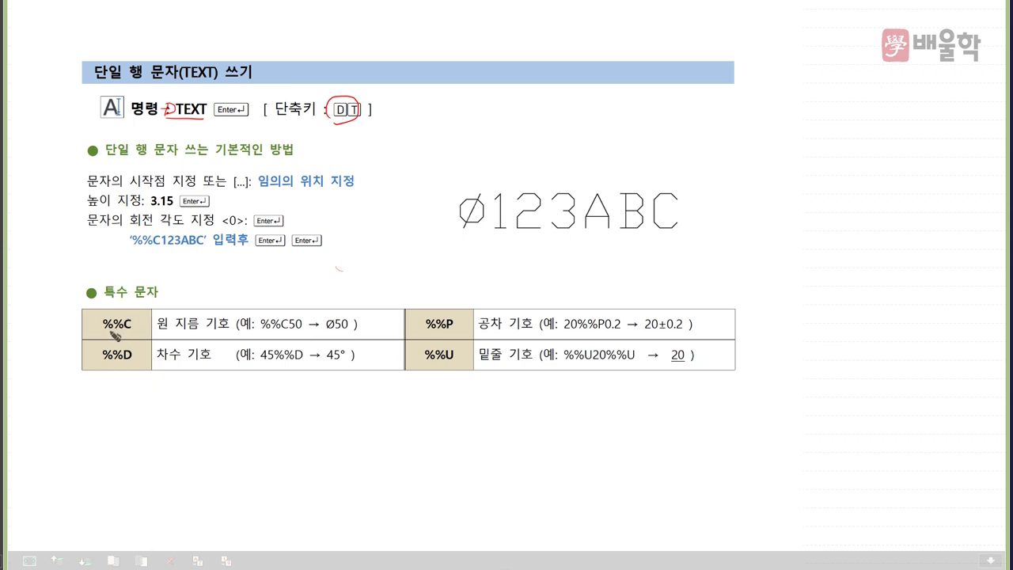
pyautogui.moveTo(104, 331); pyautogui.dragTo(131, 328)
pyautogui.moveTo(330, 333); pyautogui.dragTo(332, 319)
pyautogui.moveTo(426, 339); pyautogui.dragTo(456, 335)
pyautogui.moveTo(664, 338)
pyautogui.mouseDown()
pyautogui.moveTo(656, 326)
pyautogui.moveTo(670, 319)
pyautogui.moveTo(655, 332)
pyautogui.mouseUp()
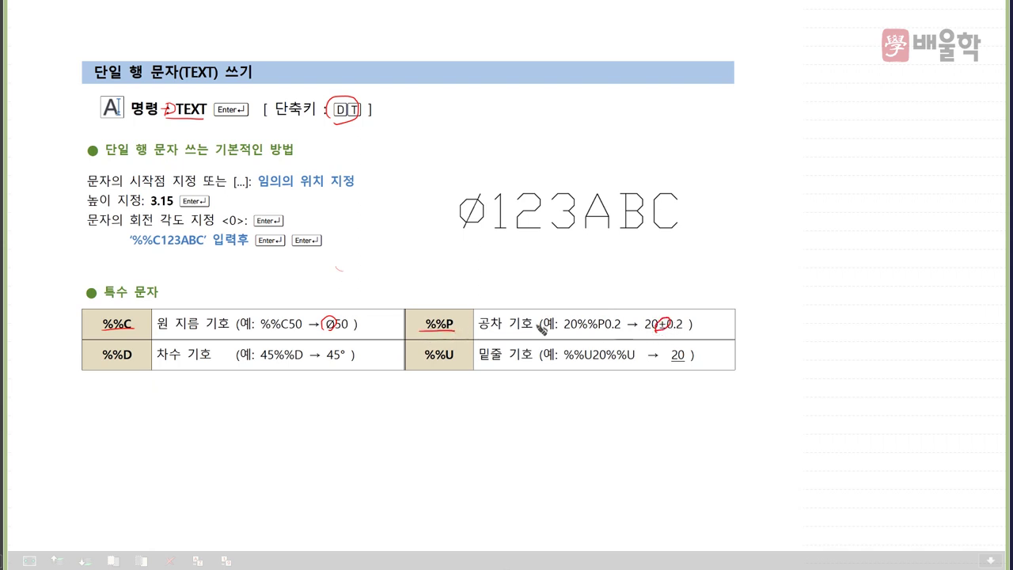
pyautogui.moveTo(101, 365); pyautogui.dragTo(133, 365)
pyautogui.moveTo(339, 353); pyautogui.dragTo(348, 348)
pyautogui.moveTo(424, 362); pyautogui.dragTo(452, 360)
pyautogui.moveTo(668, 365)
pyautogui.mouseDown()
pyautogui.moveTo(665, 350)
pyautogui.moveTo(689, 366)
pyautogui.moveTo(670, 378)
pyautogui.mouseUp()
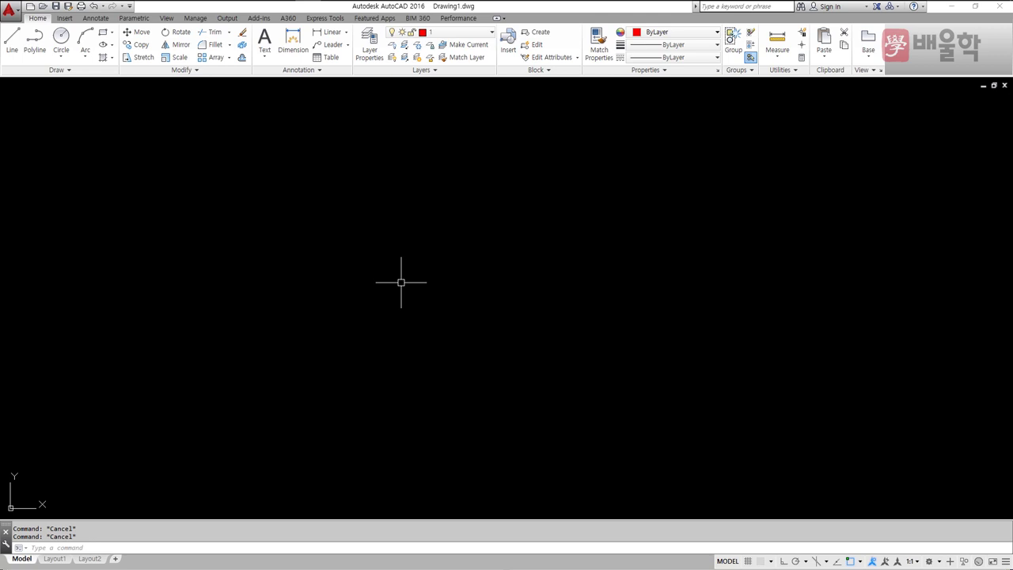
# Step: Place single-line text reading 123ABC%%c한글 near the middle of the drawing, with height 10 and rotation angle 0
pyautogui.write('DT')
pyautogui.press('Return')
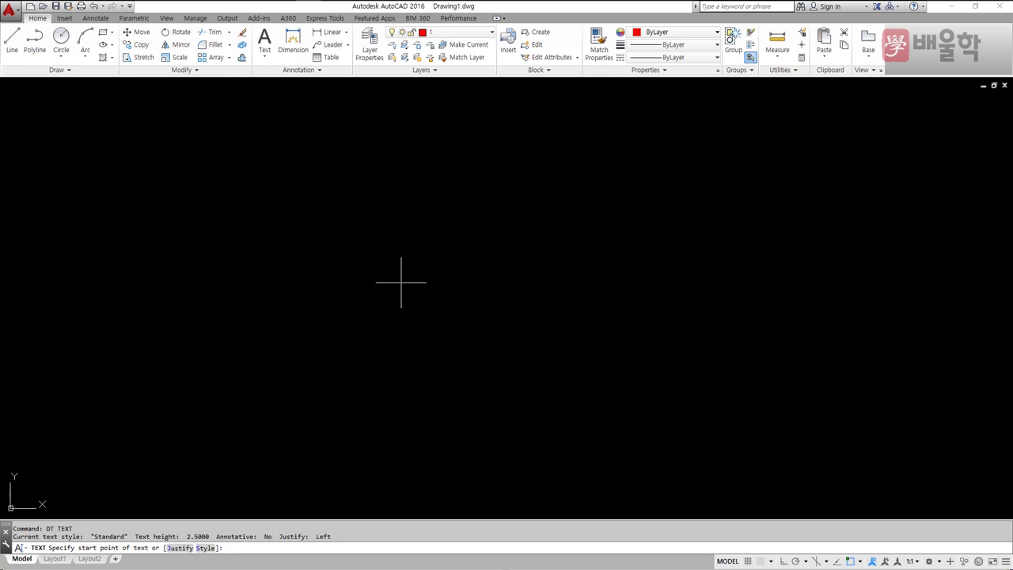
pyautogui.click(352, 298)
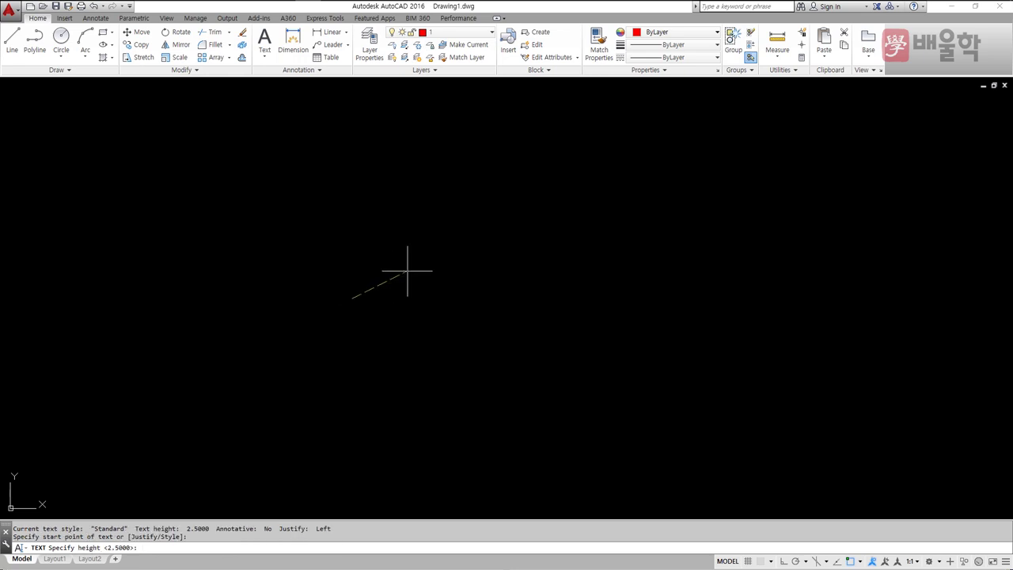
pyautogui.press('Return')
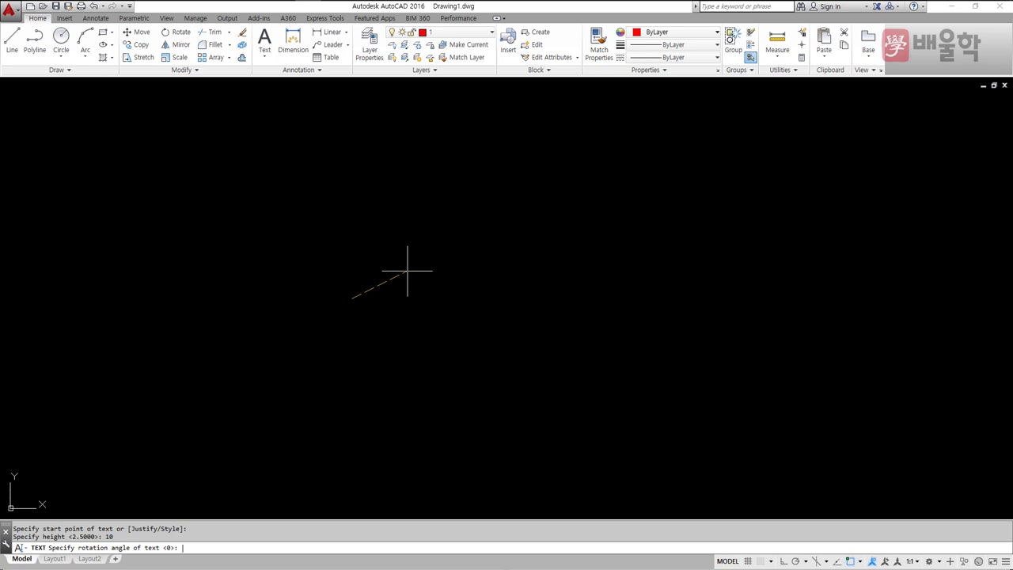
pyautogui.press('Return')
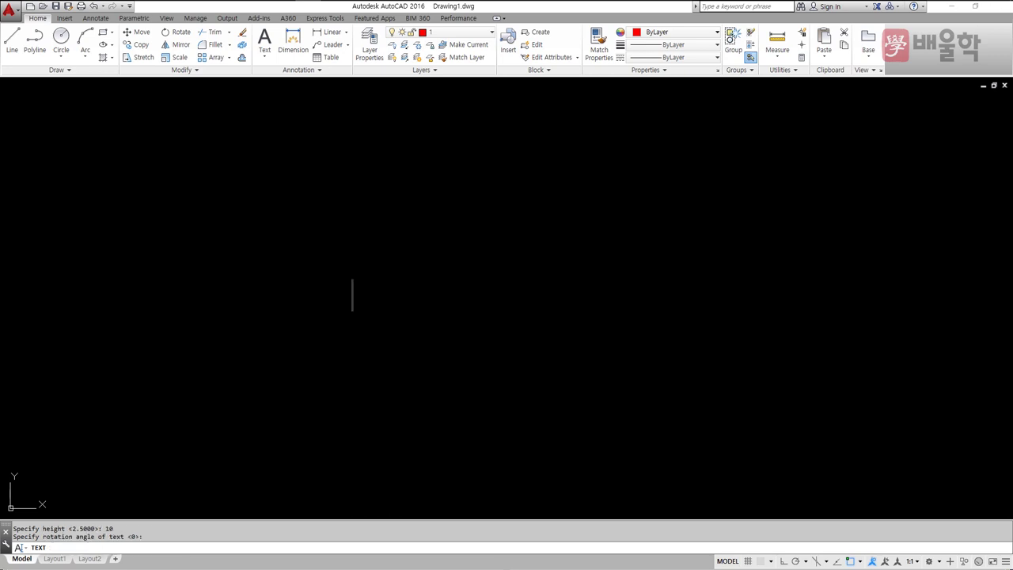
pyautogui.write('12')
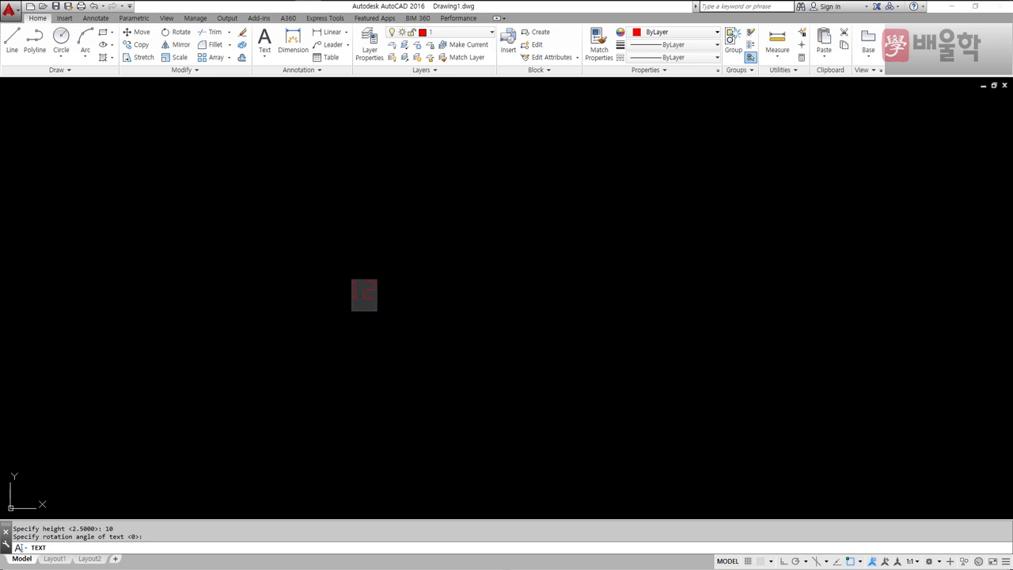
pyautogui.write('3AB')
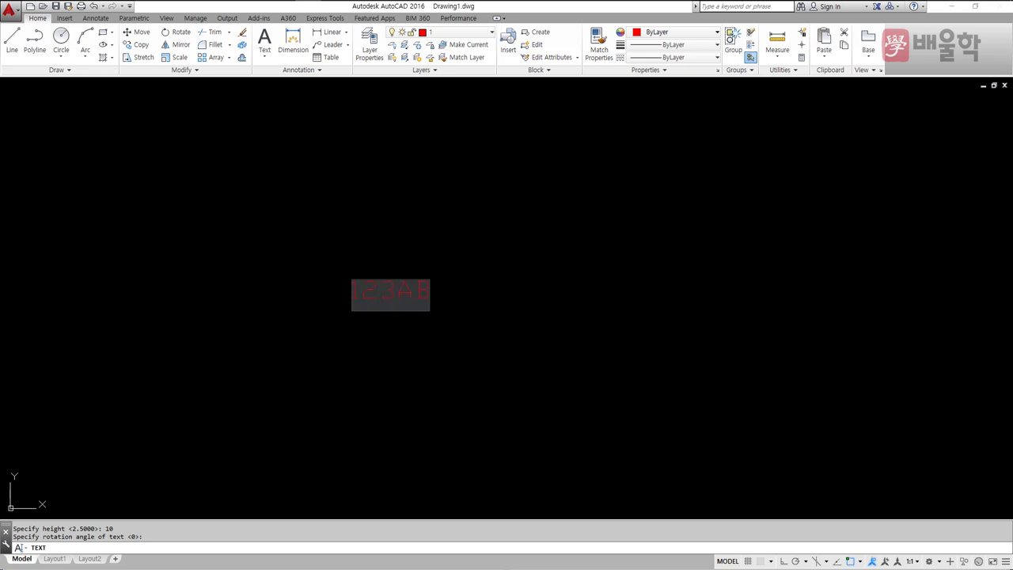
pyautogui.write('CXZ')
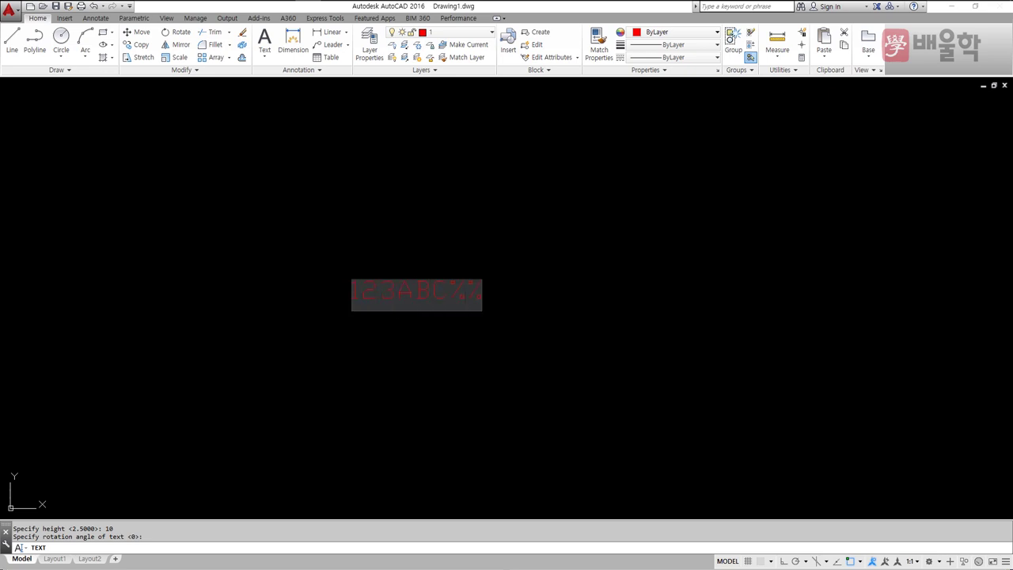
pyautogui.write('c')
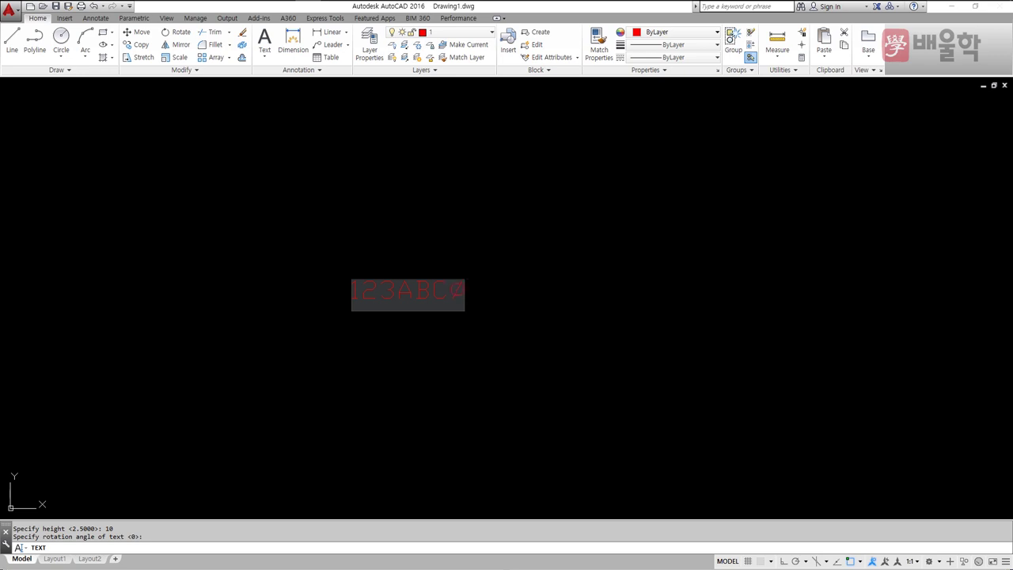
pyautogui.write('%%')
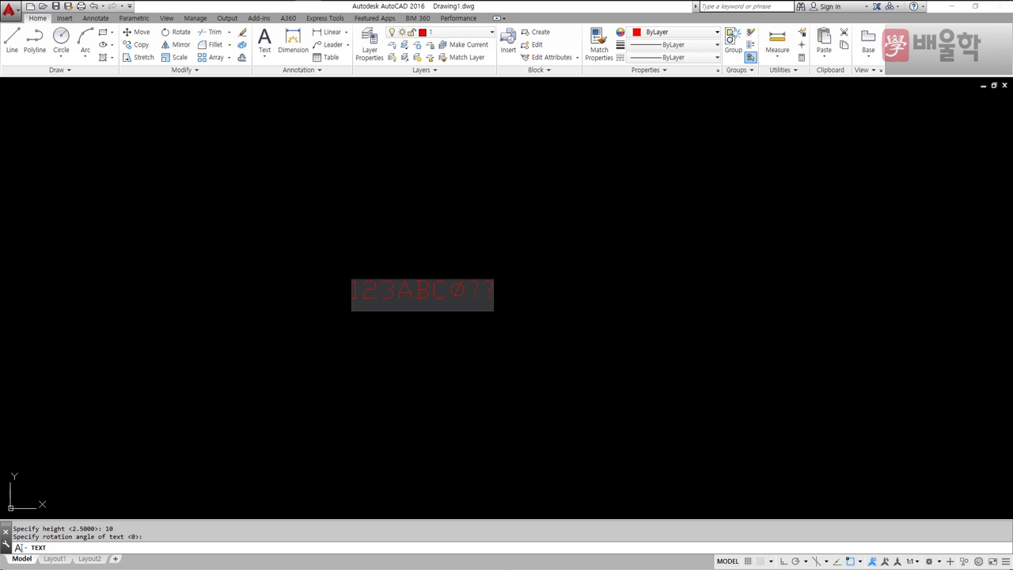
pyautogui.press('Return')
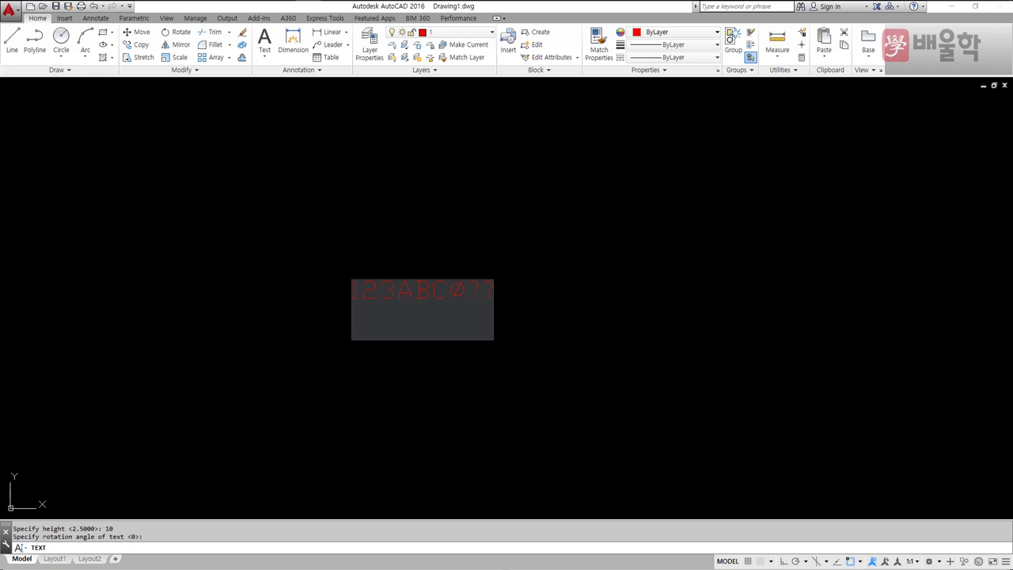
pyautogui.press('Return')
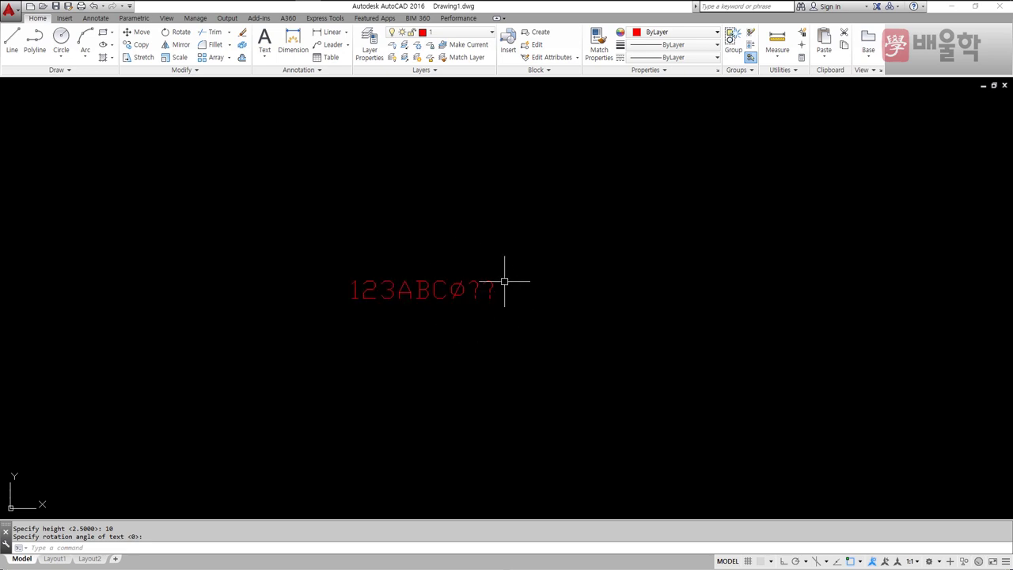
# Step: Set the Standard text style's SHX font to romans.shx and enable the big font whgtxt.shx
pyautogui.write('ㄴㅅ')
pyautogui.press('Return')
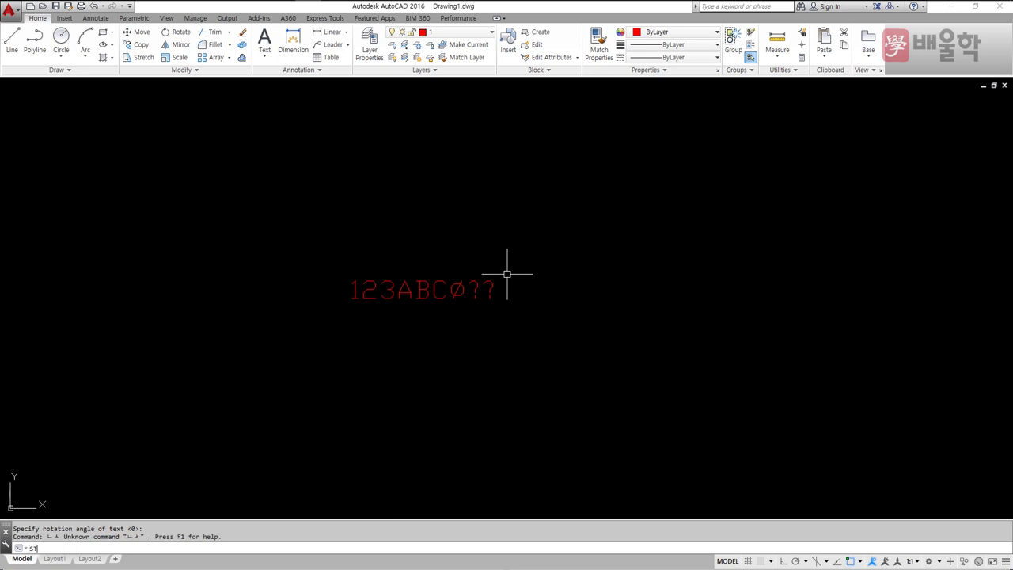
pyautogui.press('Return')
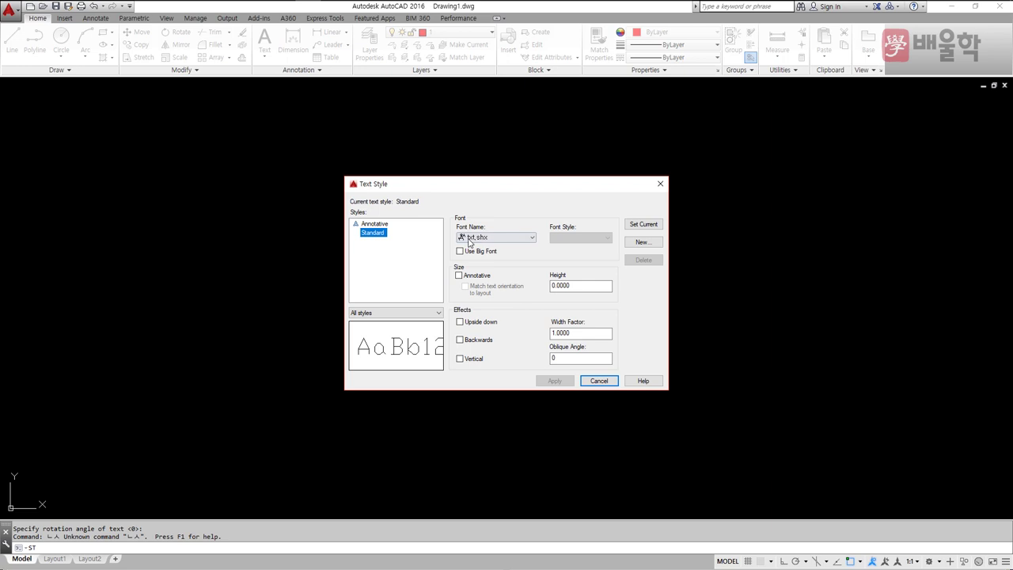
pyautogui.click(468, 239)
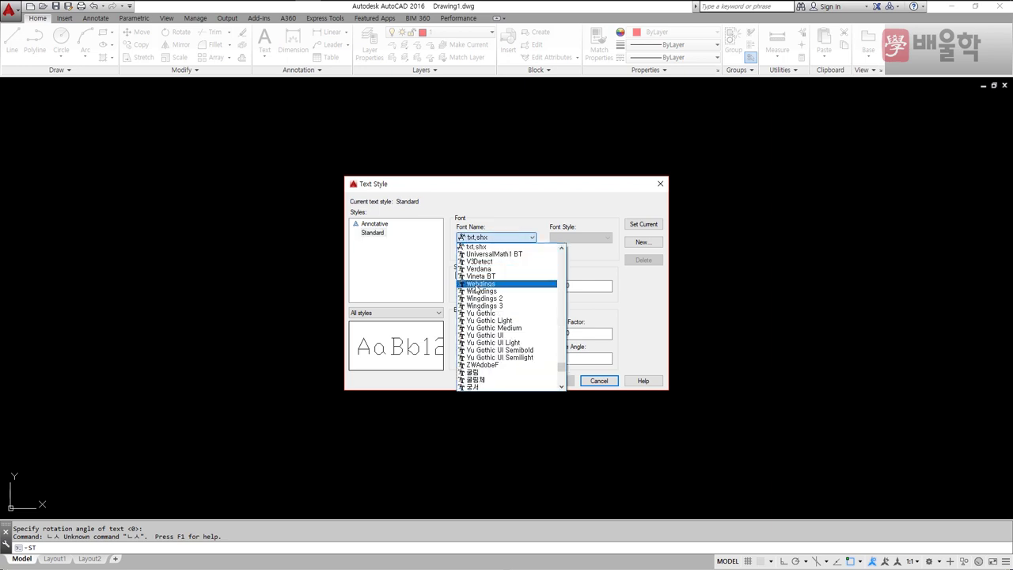
pyautogui.press('r')
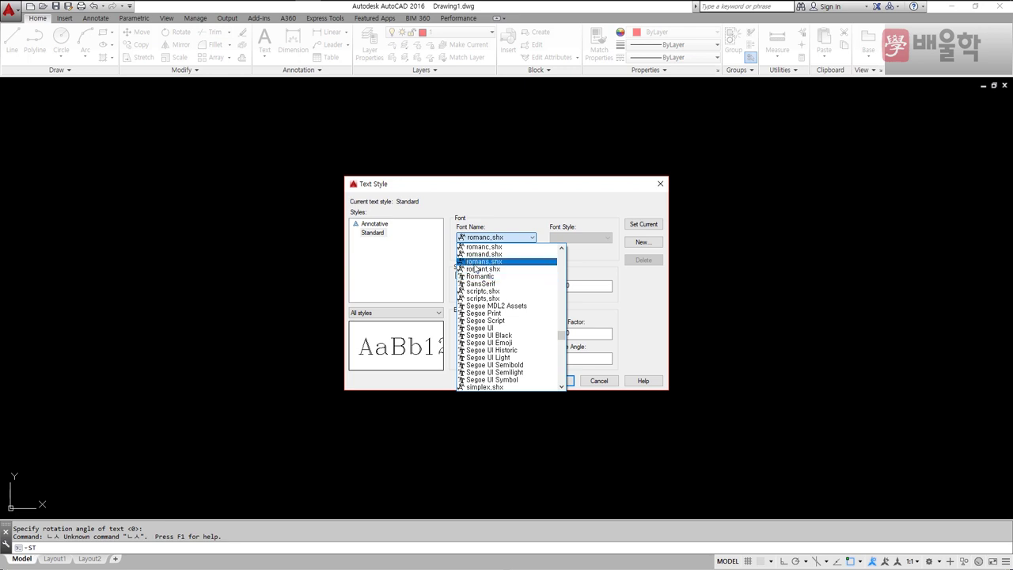
pyautogui.click(474, 264)
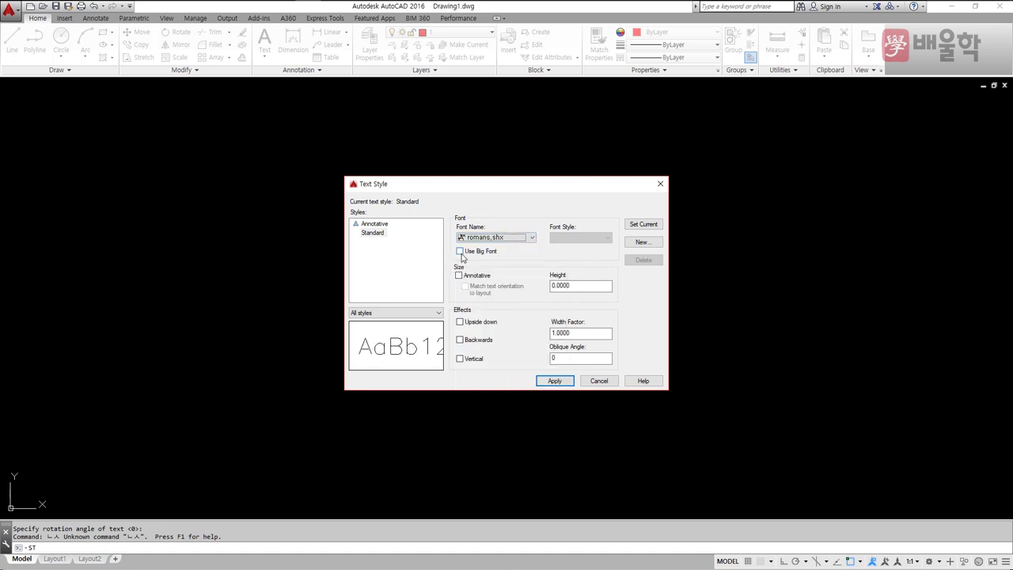
pyautogui.click(459, 251)
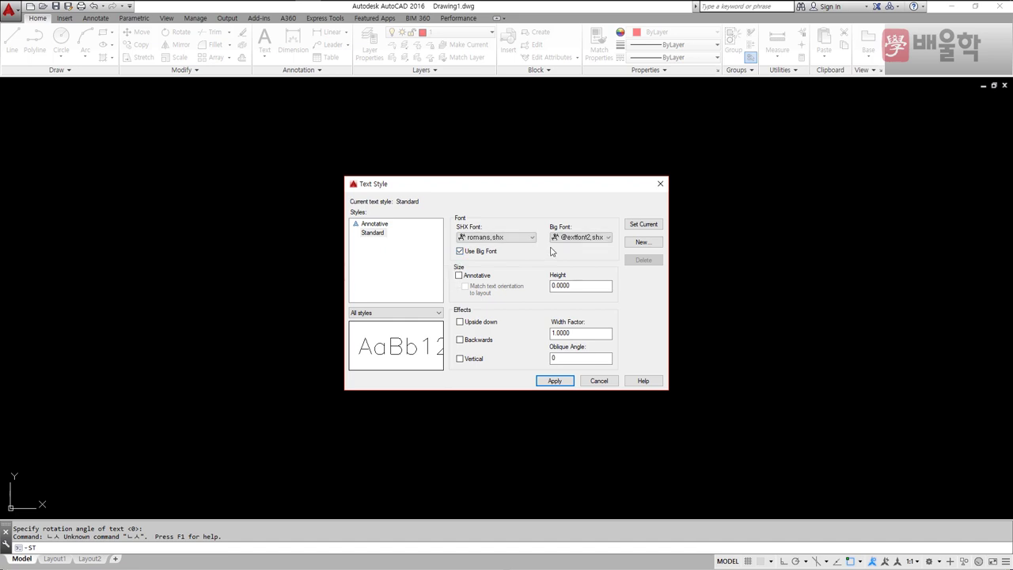
pyautogui.click(578, 237)
pyautogui.scroll(-3, 579, 258)
pyautogui.scroll(-1, 580, 258)
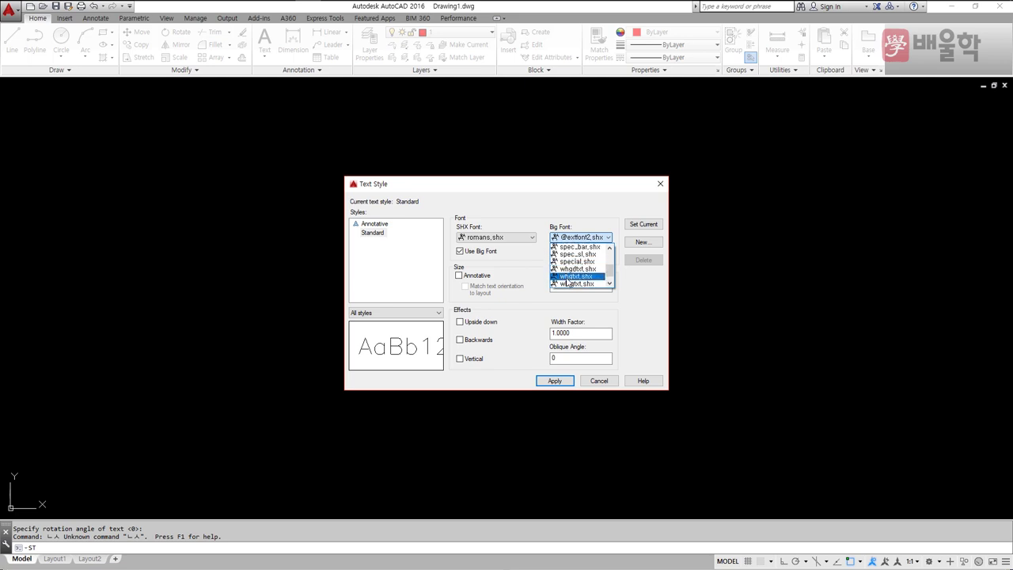
pyautogui.click(567, 279)
# Step: Set the Standard text style's height to 3.15, apply the style changes and close its settings
pyautogui.doubleClick(558, 286)
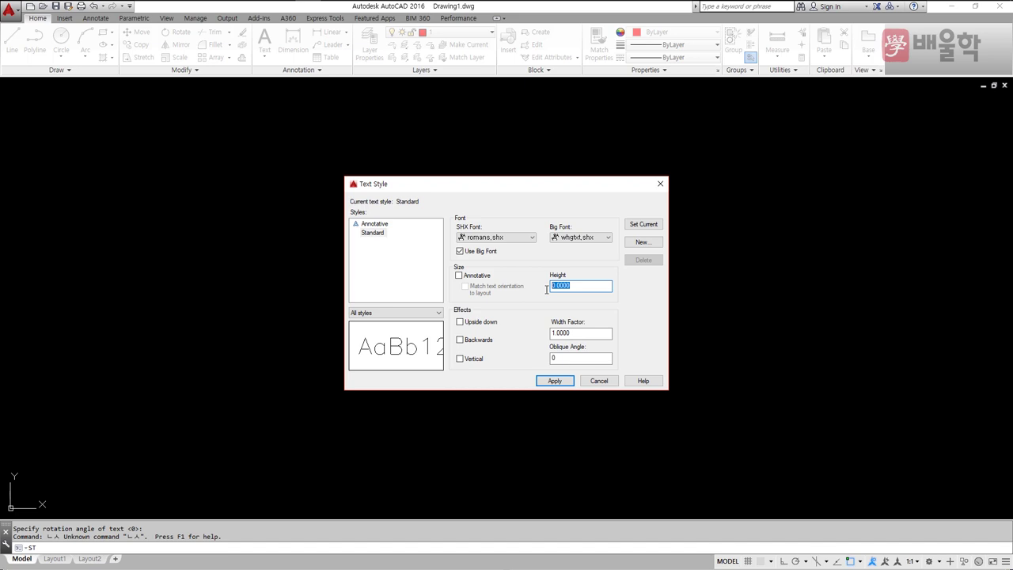
pyautogui.write('3.15')
pyautogui.click(554, 381)
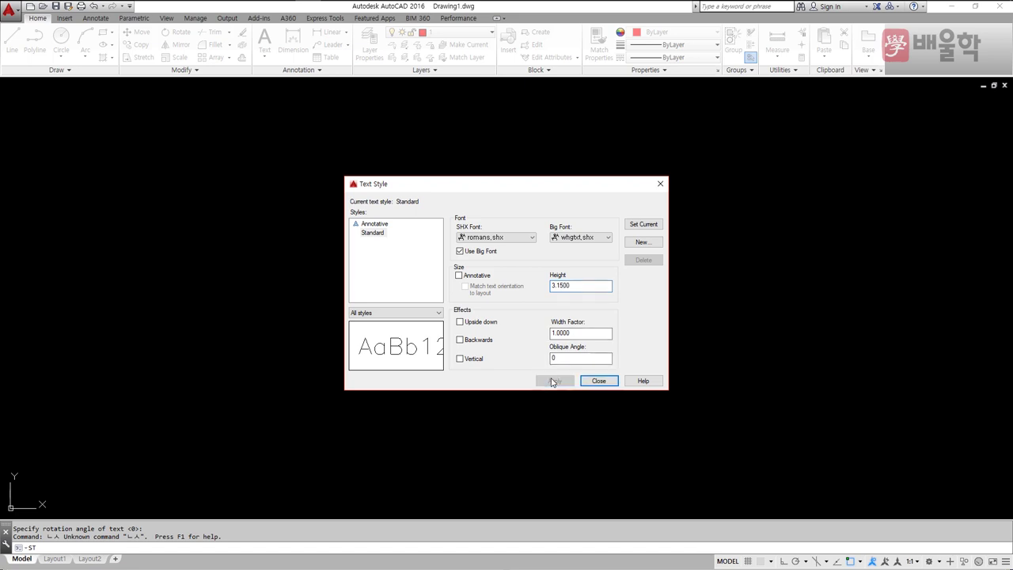
pyautogui.click(599, 380)
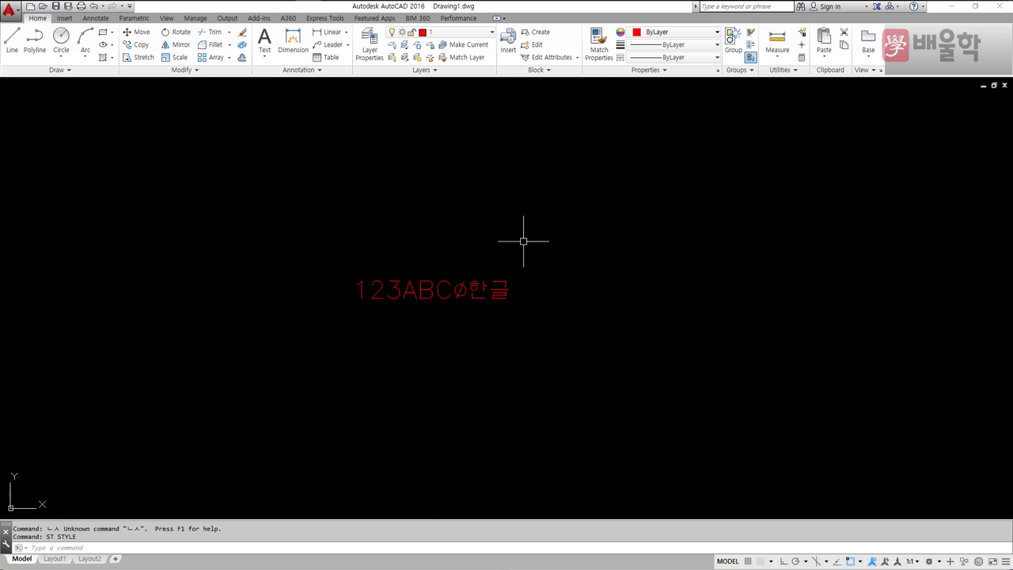
# Step: Place single-line text reading ±0.1 to the upper right of the existing text, with rotation angle 0
pyautogui.write('dt')
pyautogui.press('Return')
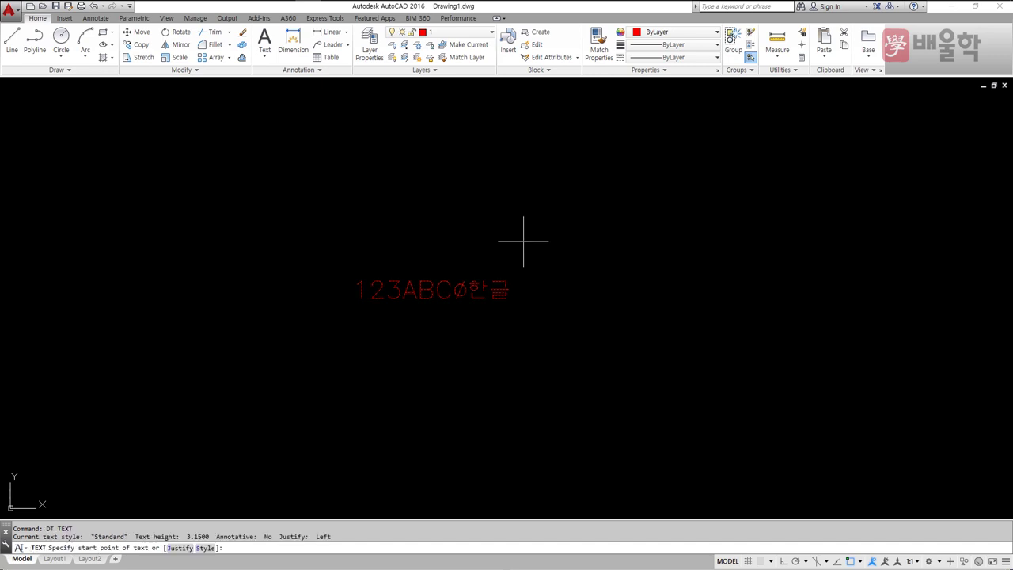
pyautogui.click(555, 267)
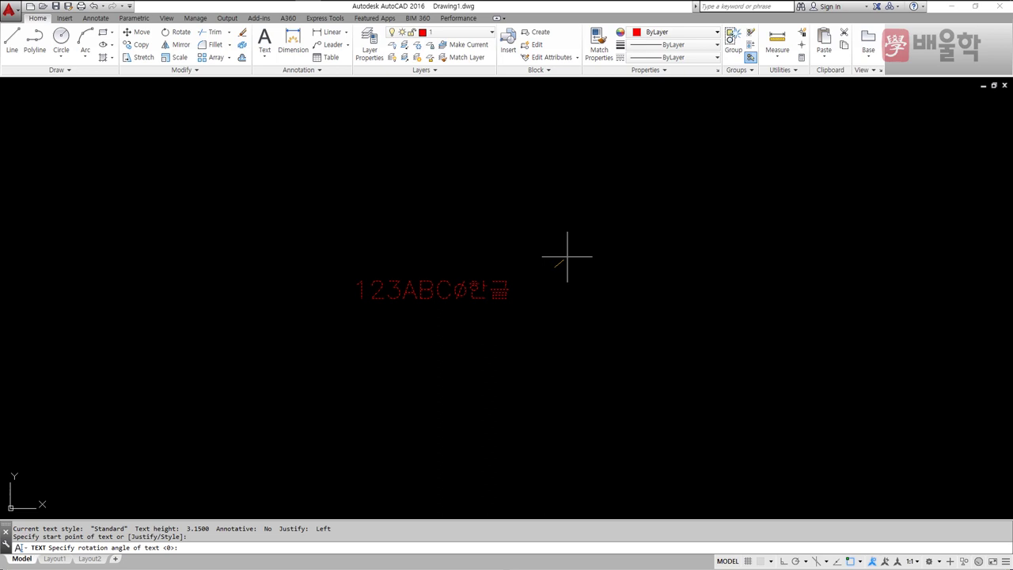
pyautogui.press('Return')
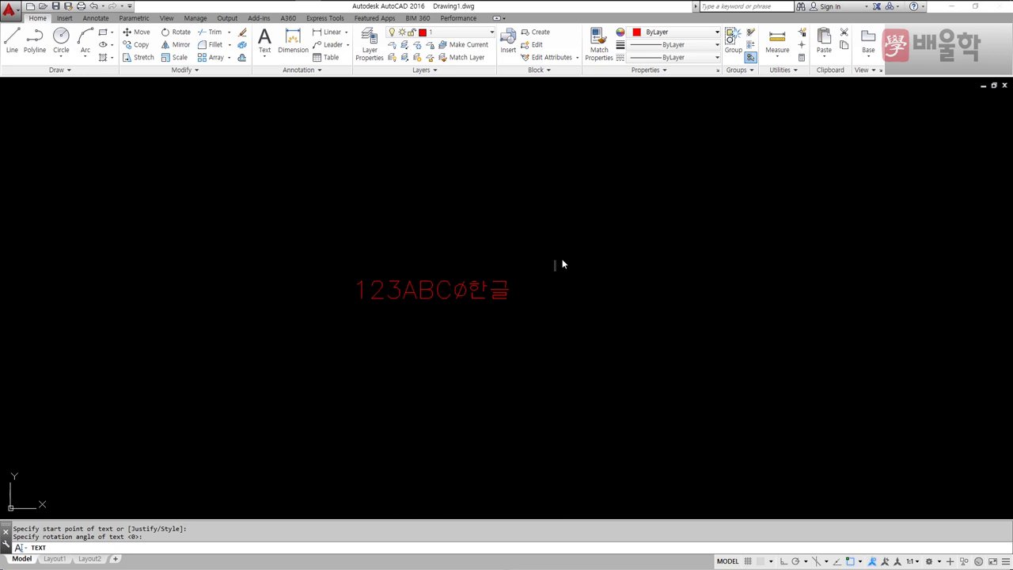
pyautogui.press('Hangul')
pyautogui.write('한')
pyautogui.press('Return')
pyautogui.press('Return')
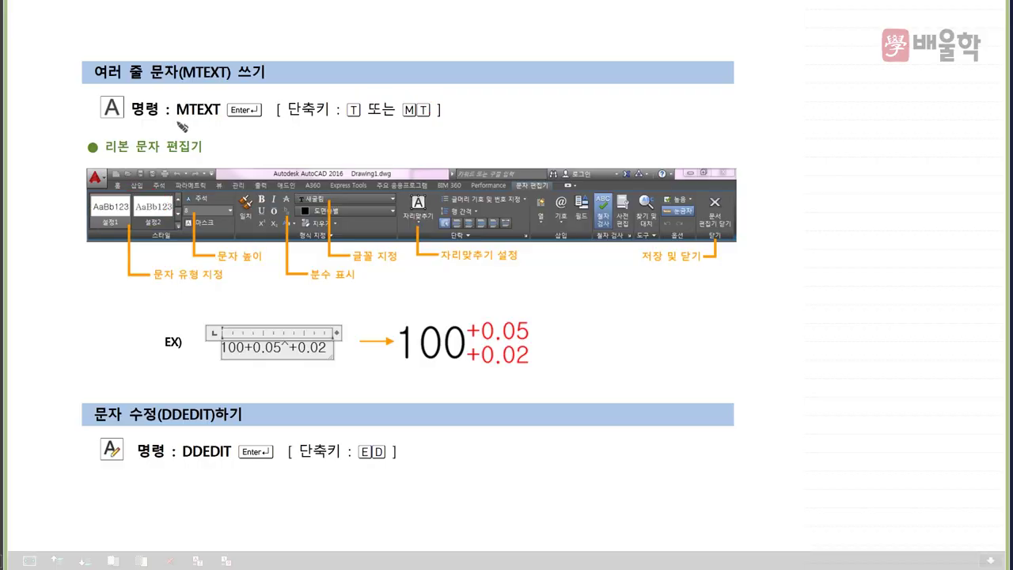
pyautogui.moveTo(175, 116); pyautogui.dragTo(220, 115)
pyautogui.moveTo(349, 119)
pyautogui.mouseDown()
pyautogui.moveTo(415, 106)
pyautogui.moveTo(419, 120)
pyautogui.mouseUp()
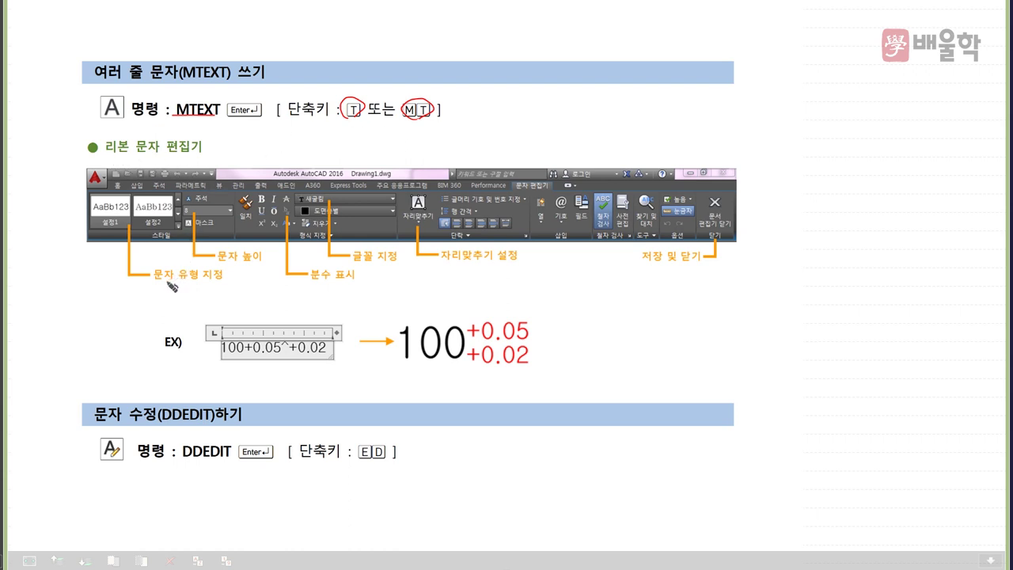
pyautogui.moveTo(155, 285)
pyautogui.mouseDown()
pyautogui.moveTo(175, 264)
pyautogui.moveTo(219, 271)
pyautogui.moveTo(174, 286)
pyautogui.mouseUp()
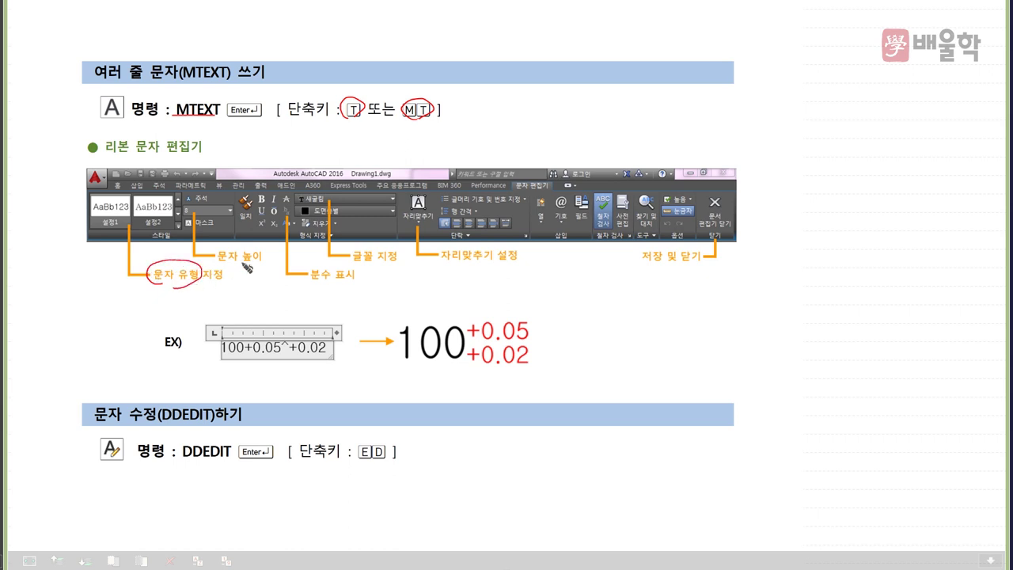
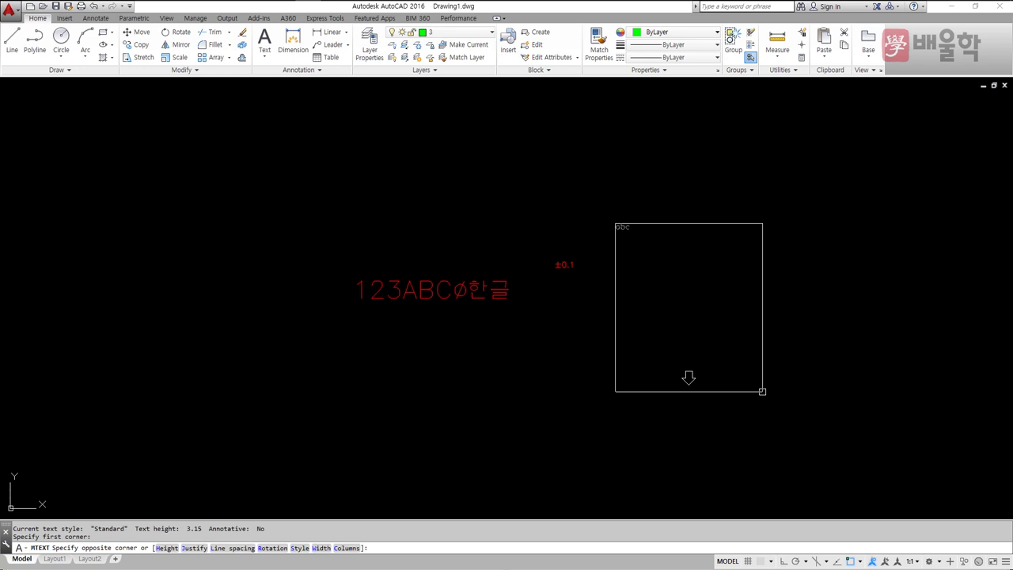
# Step: Create multiline text reading 100+0.05^+0.02 in the text frame beside the ±0.1 text
pyautogui.click(762, 390)
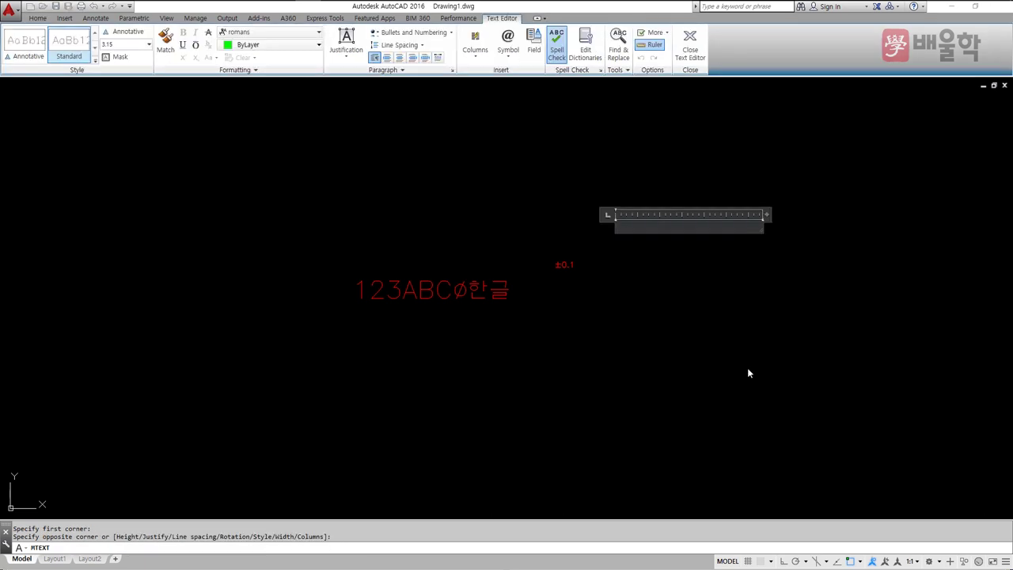
pyautogui.write('100+0.05')
pyautogui.write('^+0.02')
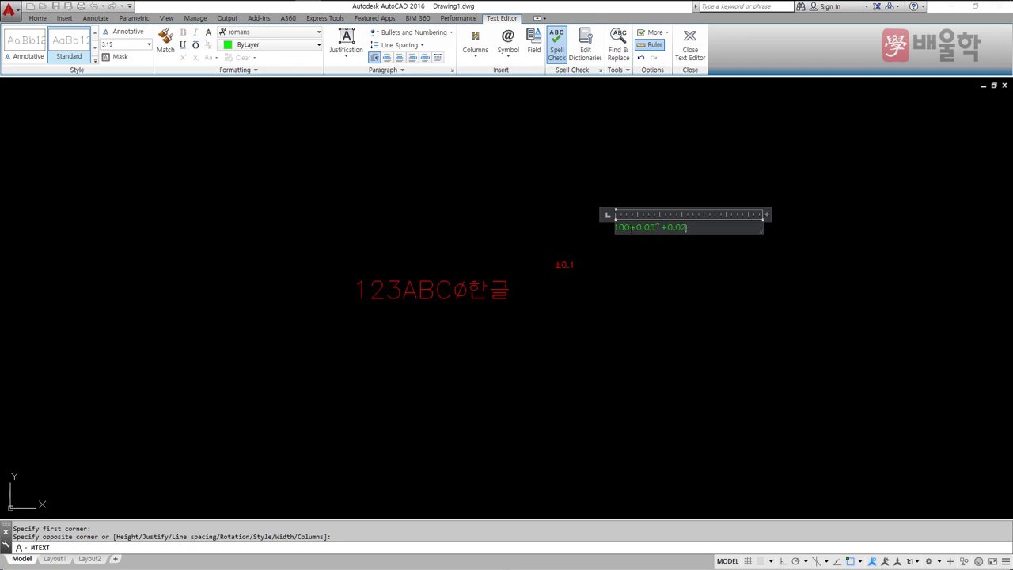
# Step: Try stacking the +0.05^+0.02 part of the multiline text and unstack it again
pyautogui.moveTo(631, 227); pyautogui.dragTo(691, 228)
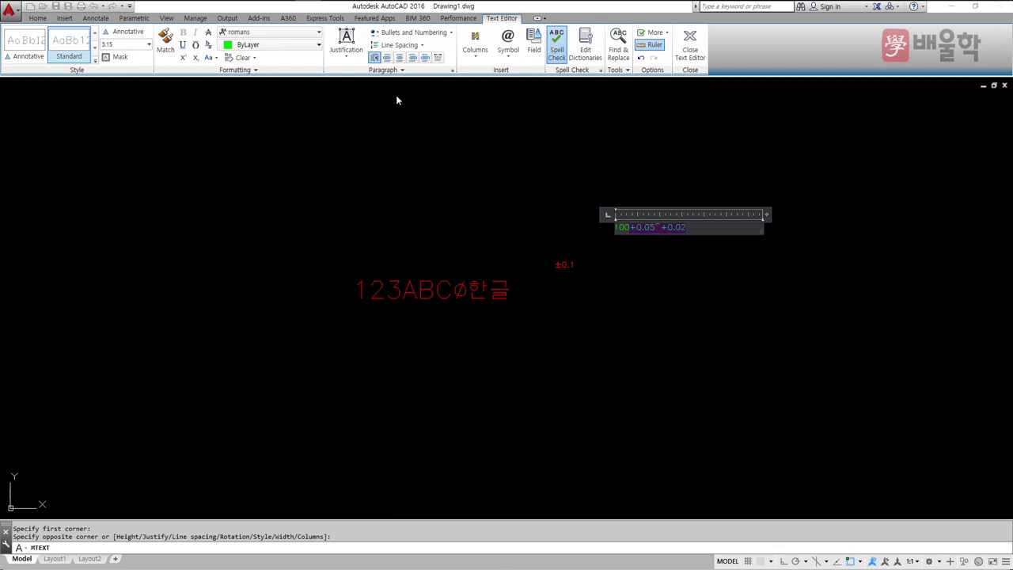
pyautogui.click(208, 45)
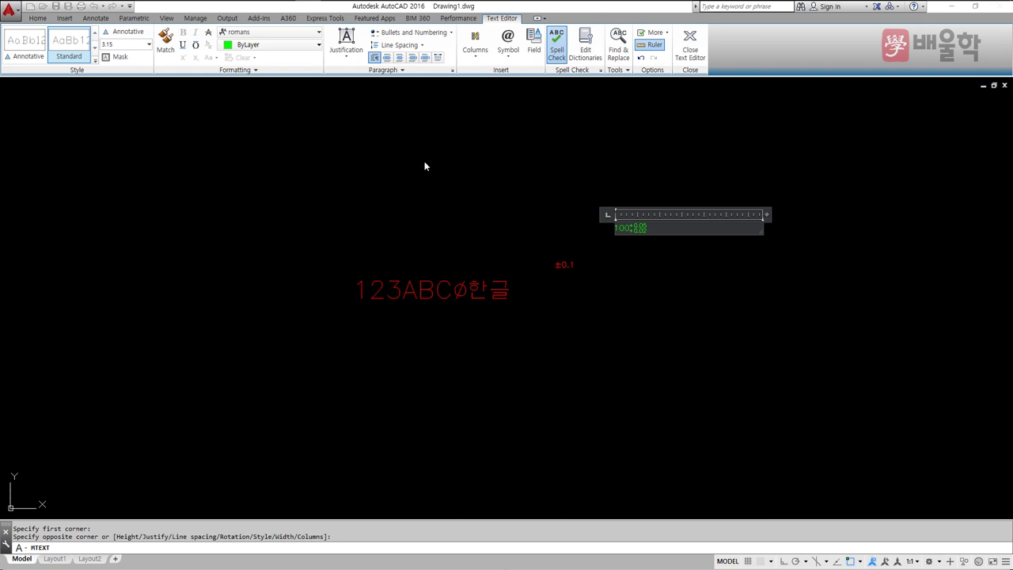
pyautogui.click(639, 228)
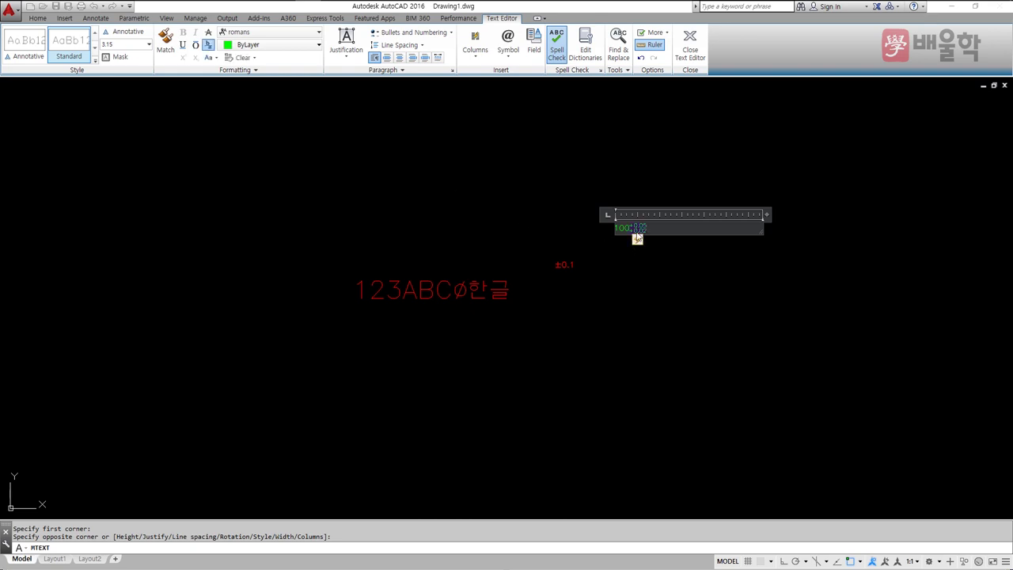
pyautogui.click(209, 46)
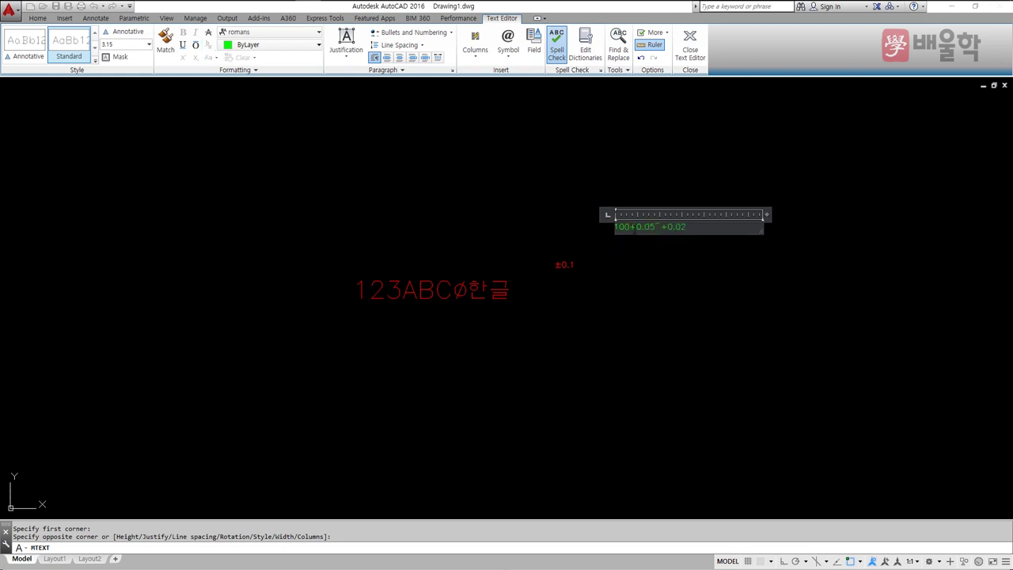
# Step: Set the +0.05^+0.02 part of the multiline text to height 2.5 and colour Red
pyautogui.moveTo(630, 227); pyautogui.dragTo(686, 227)
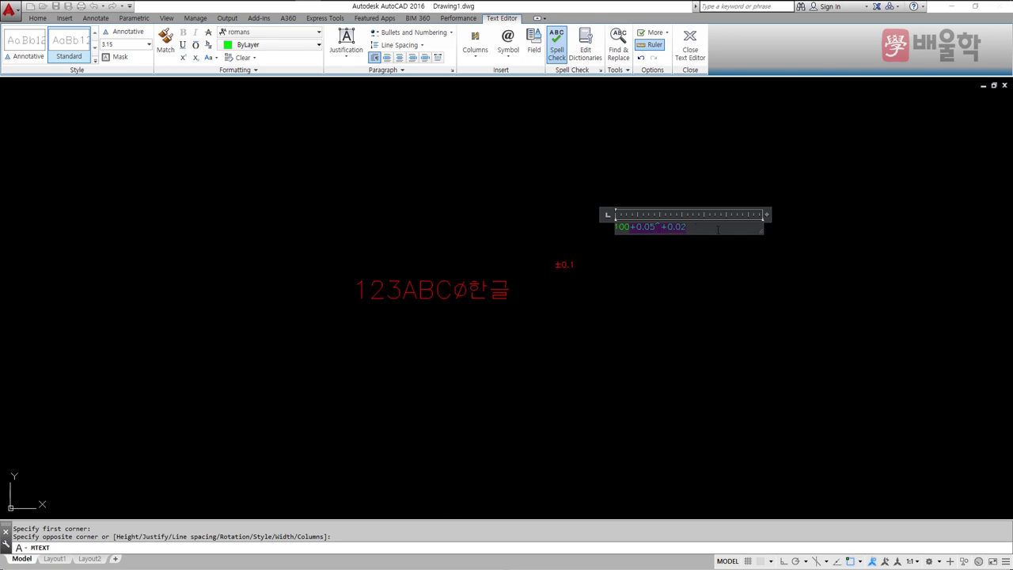
pyautogui.scroll(4, 717, 229)
pyautogui.scroll(2, 716, 228)
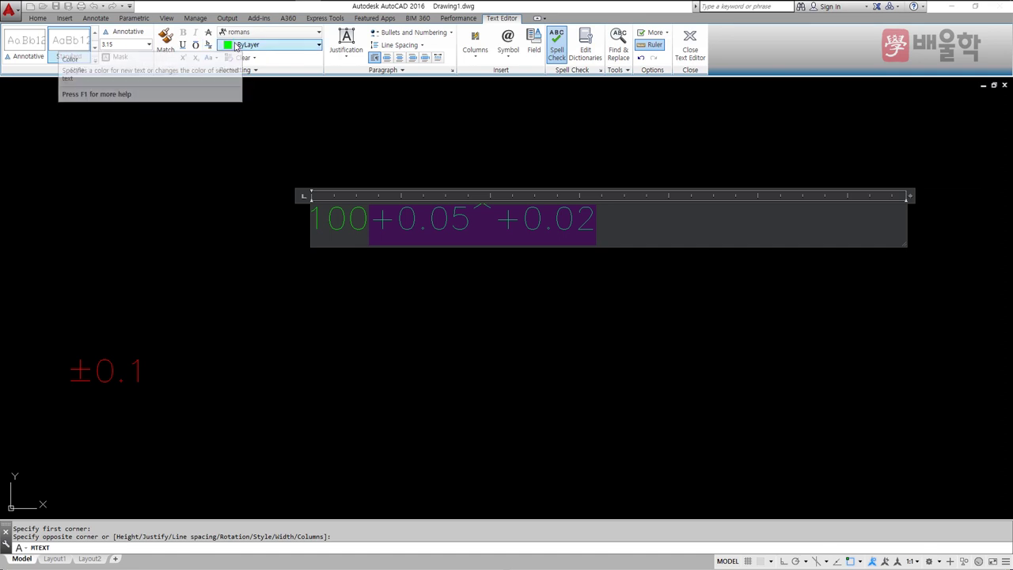
pyautogui.click(125, 44)
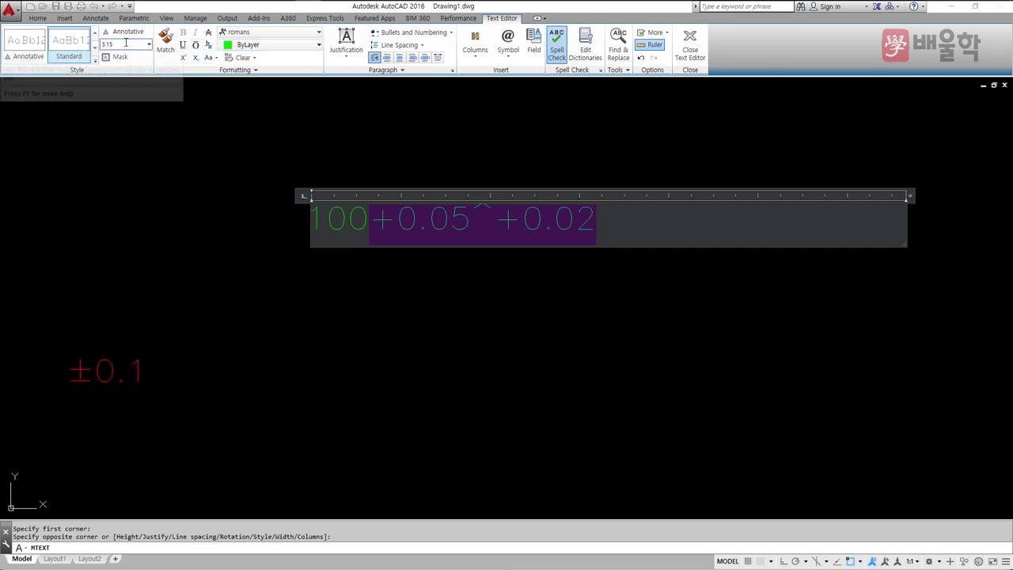
pyautogui.write('2.5')
pyautogui.press('Return')
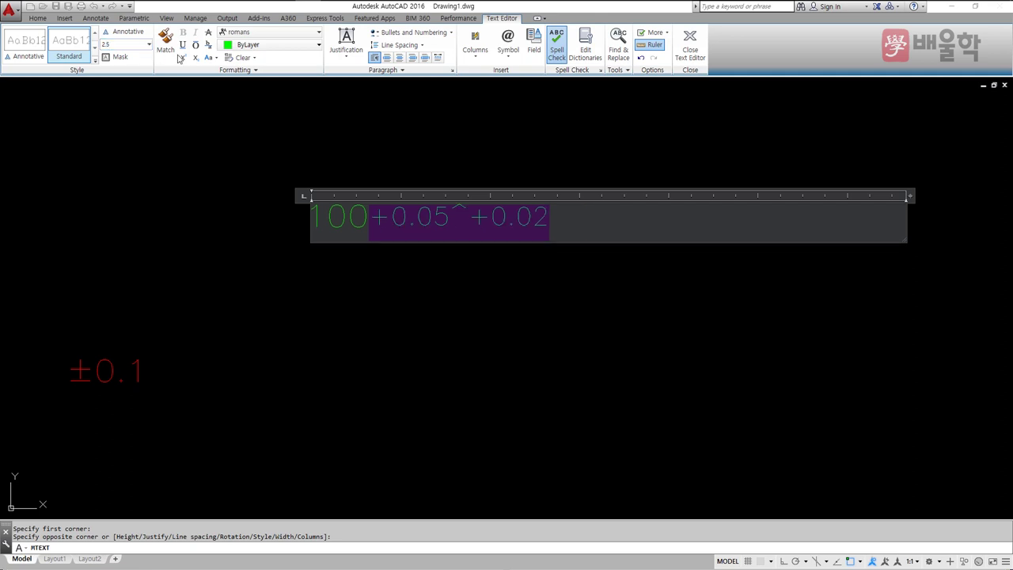
pyautogui.click(246, 48)
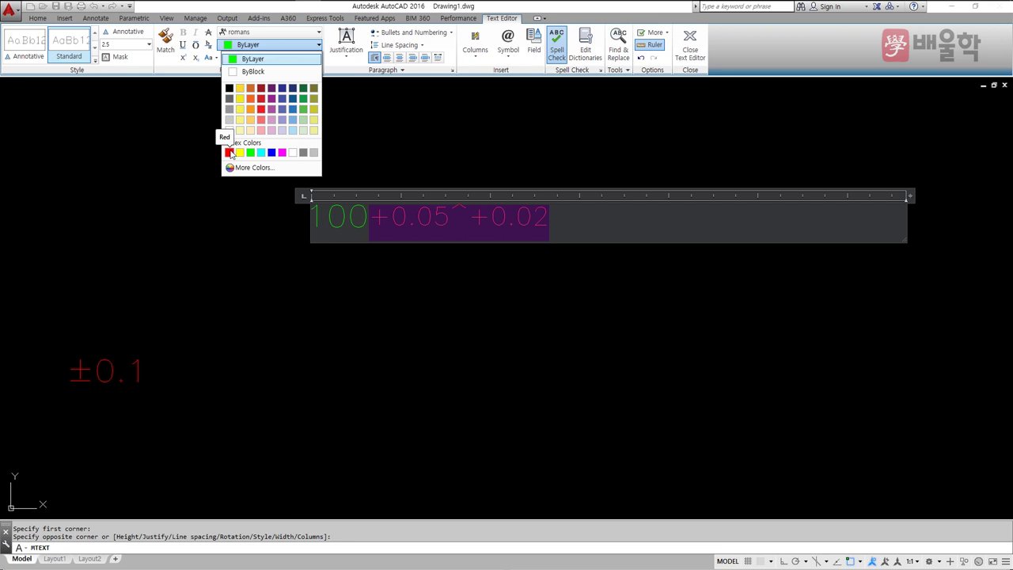
pyautogui.click(230, 152)
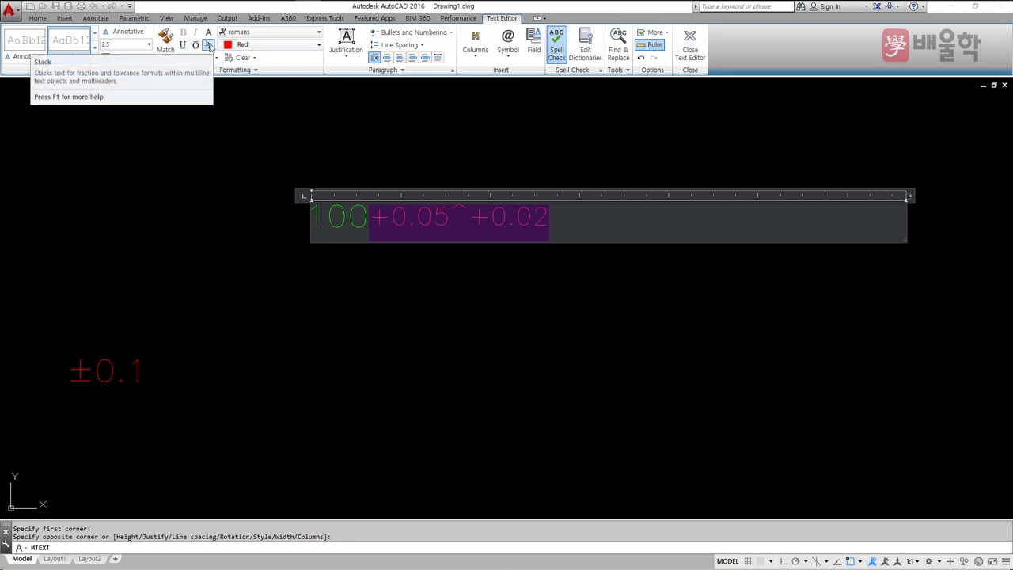
# Step: Stack the red +0.05^+0.02 part as a tolerance after 100 and finish the multiline text
pyautogui.click(209, 45)
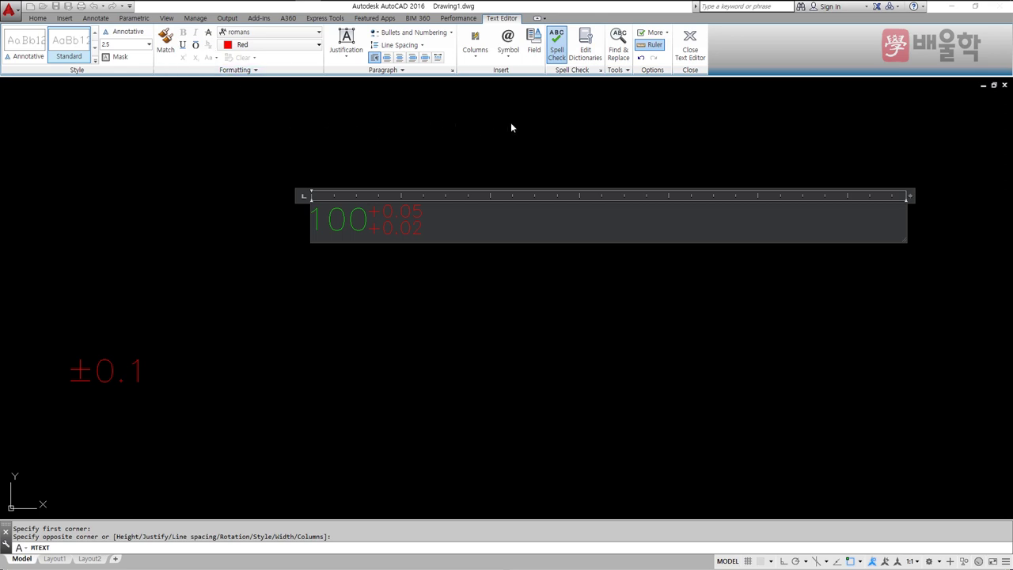
pyautogui.click(690, 56)
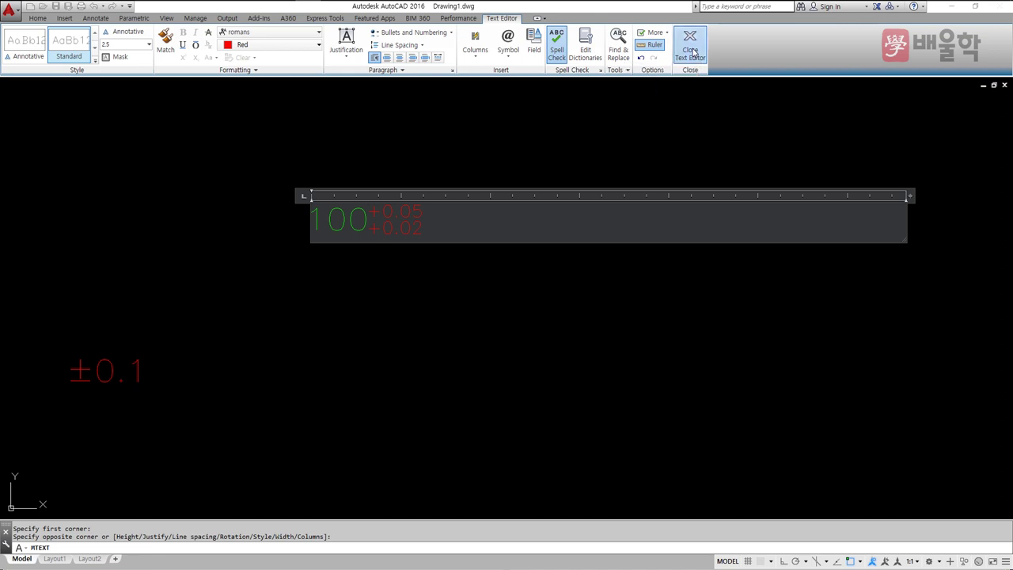
pyautogui.scroll(-2, 485, 221)
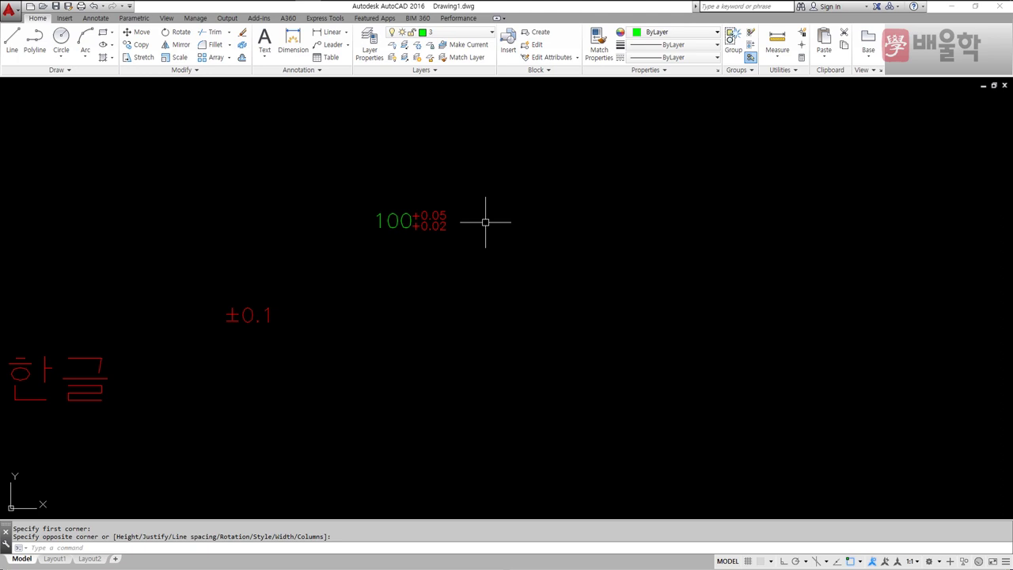
# Step: Open the multiline text with the stacked tolerance for editing and close the editor without changes
pyautogui.write('ed')
pyautogui.press('Return')
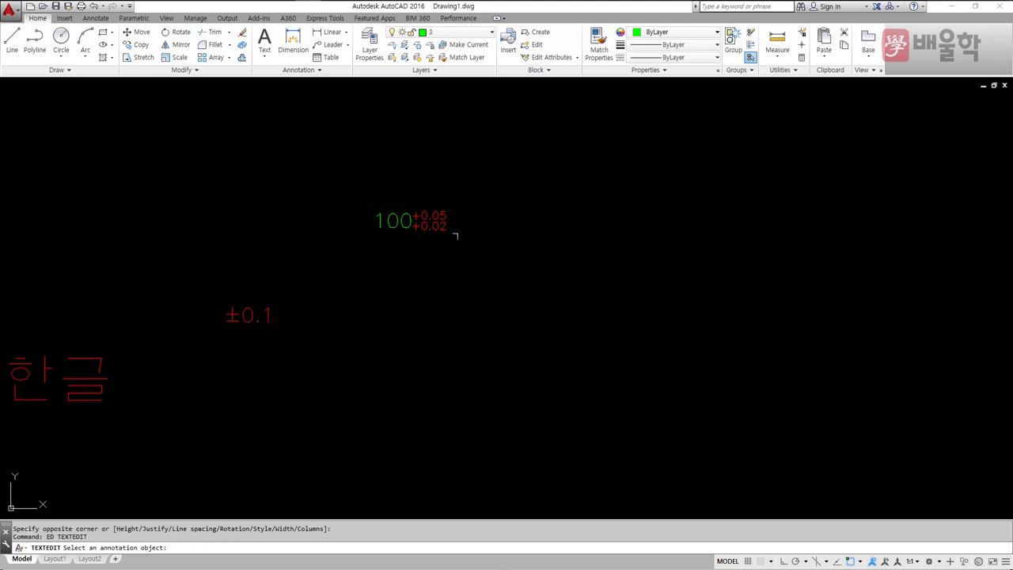
pyautogui.click(400, 235)
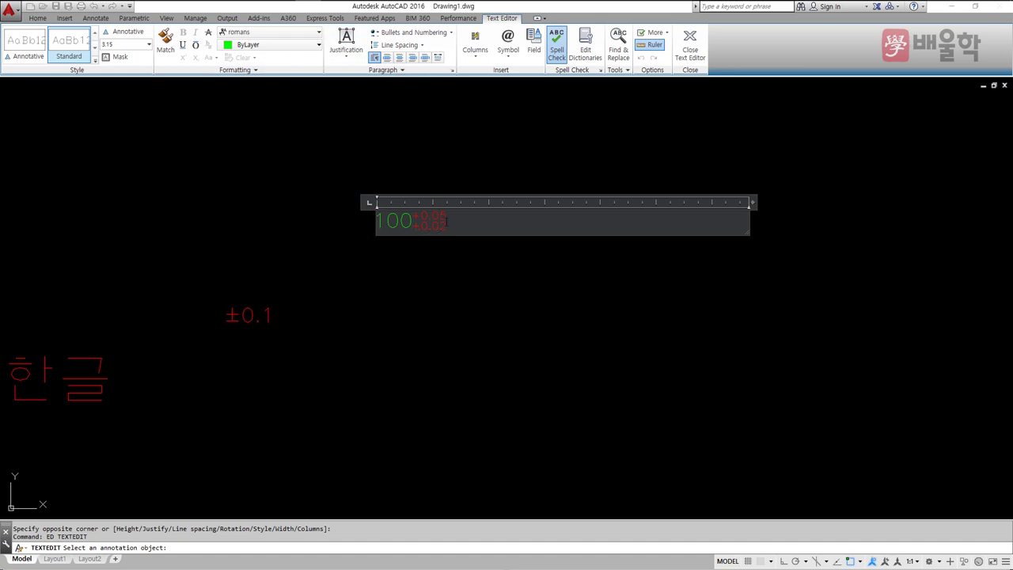
pyautogui.click(686, 50)
# Step: Use the text edit command to replace the large single-line text 123ABC∅한글 with 123
pyautogui.scroll(-3, 280, 219)
pyautogui.scroll(1, 316, 267)
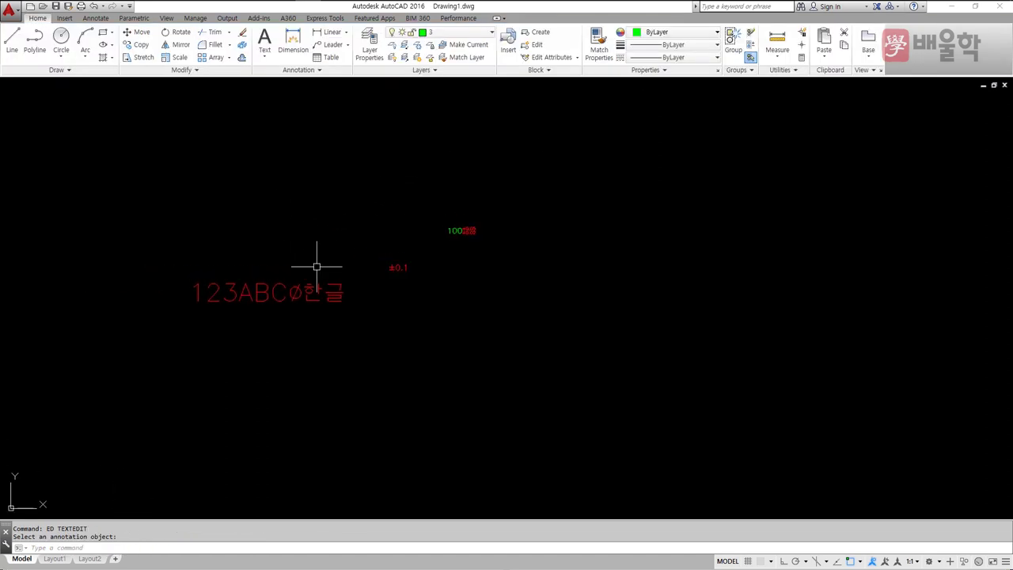
pyautogui.write('ED')
pyautogui.press('Return')
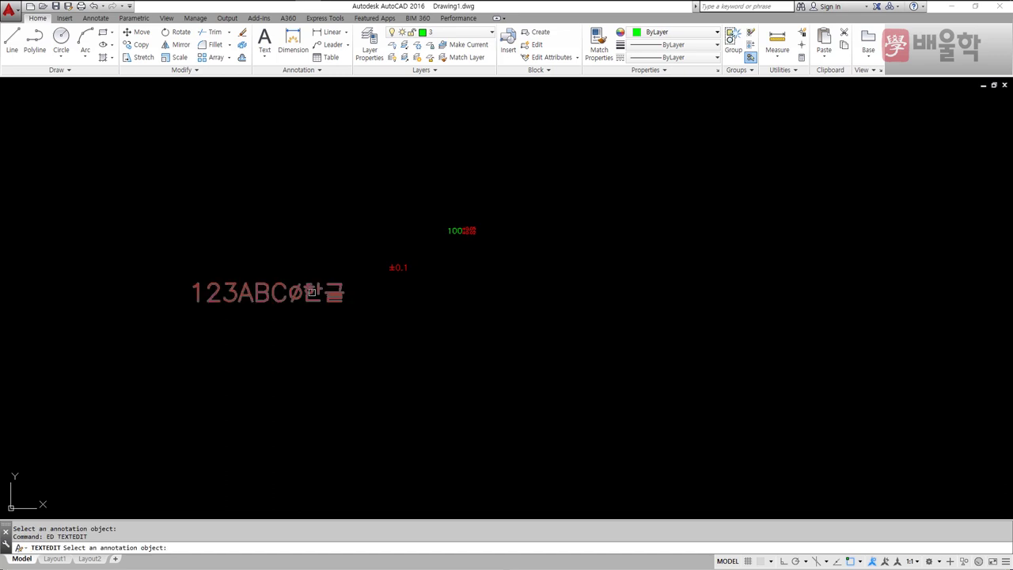
pyautogui.click(311, 291)
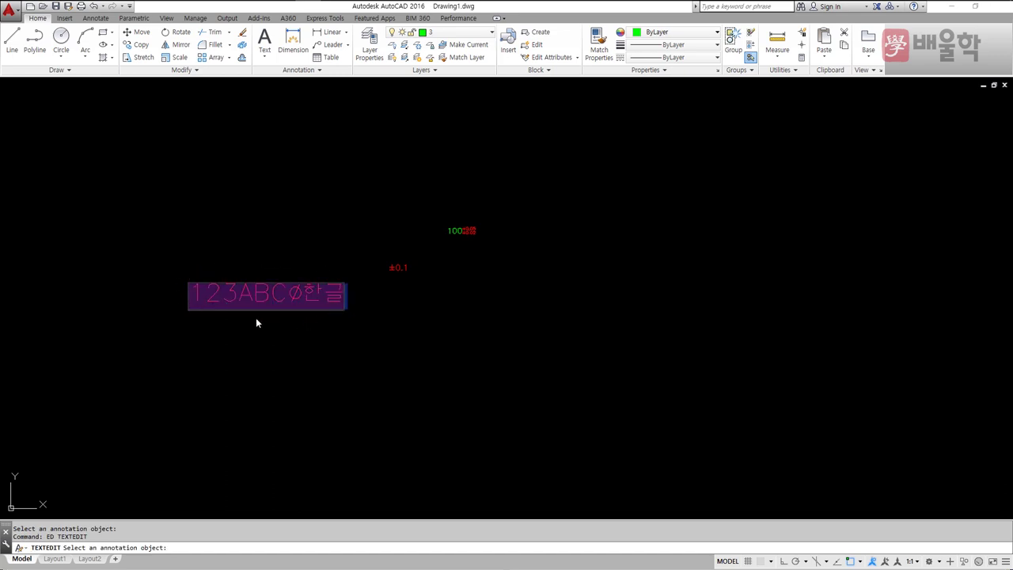
pyautogui.press('BackSpace')
pyautogui.write('123')
pyautogui.click(308, 293)
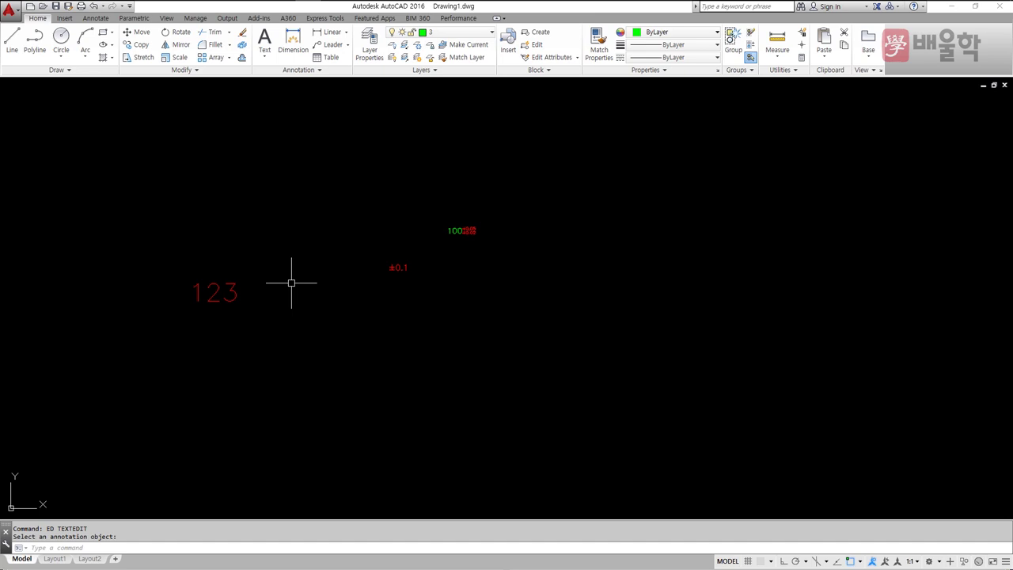
pyautogui.press('Escape')
# Step: Open the large single-line text directly in the drawing and change its content to 456
pyautogui.click(216, 295)
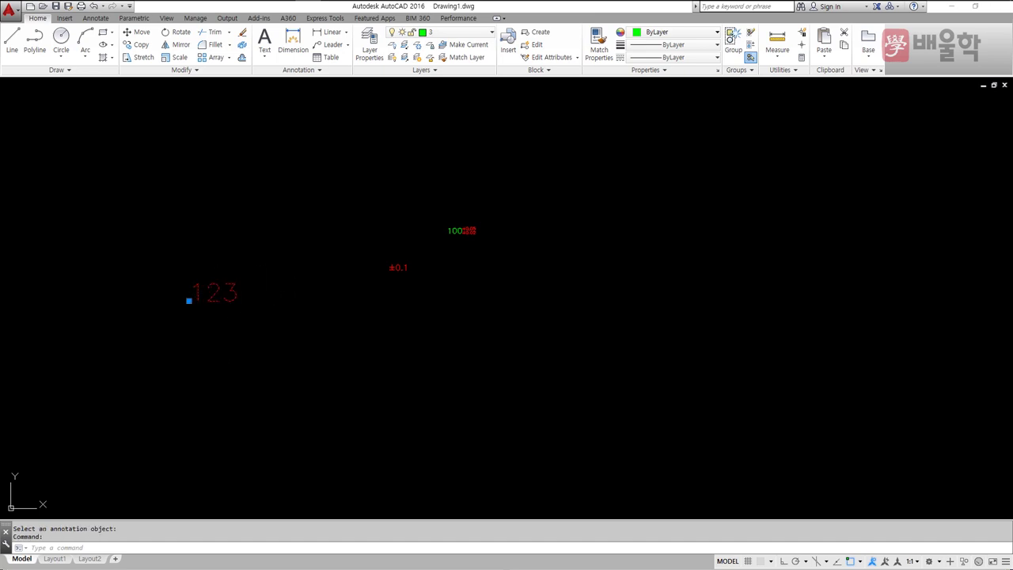
pyautogui.doubleClick(231, 296)
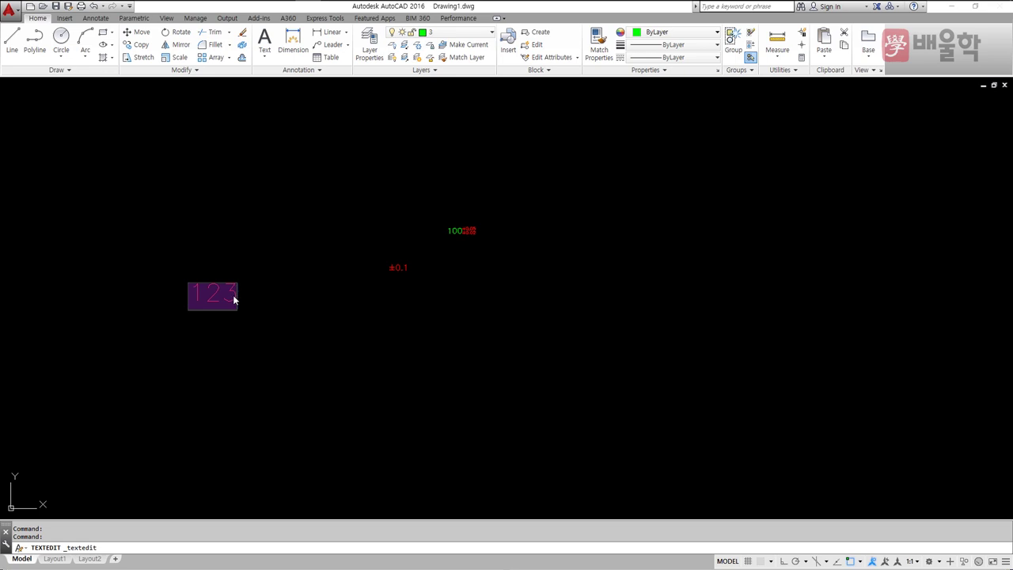
pyautogui.write('456')
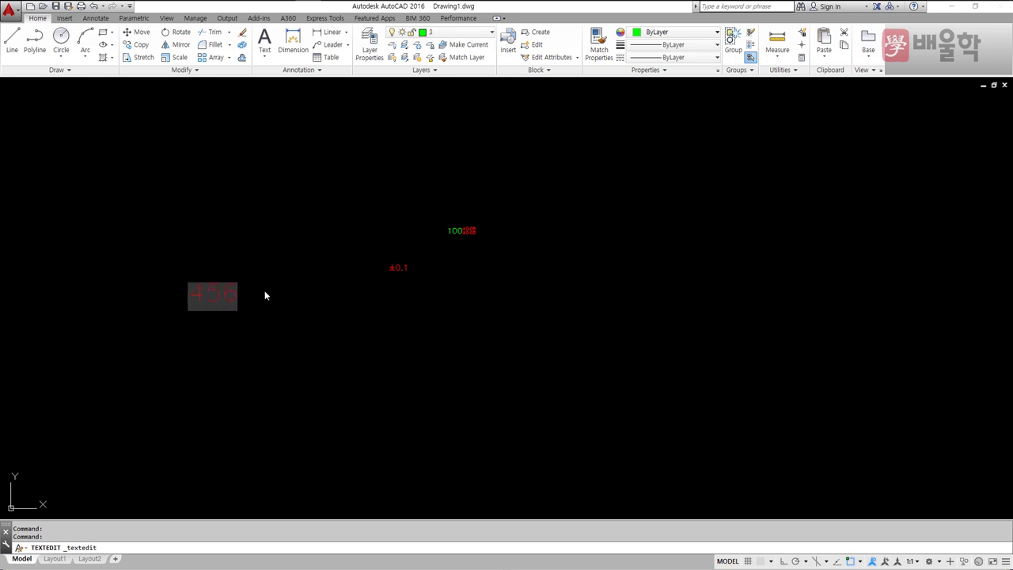
pyautogui.click(273, 290)
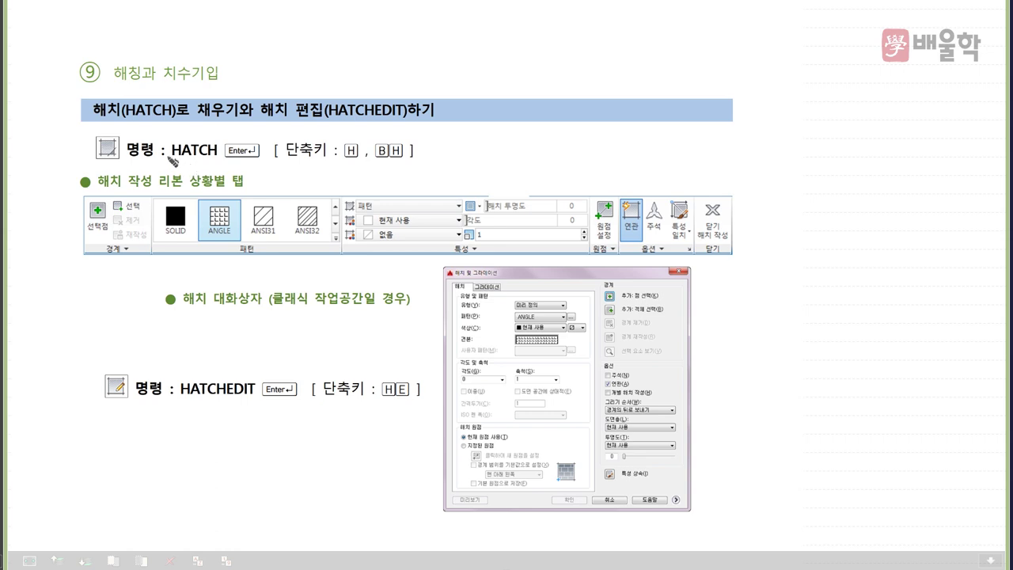
pyautogui.moveTo(171, 159); pyautogui.dragTo(218, 158)
pyautogui.moveTo(339, 159); pyautogui.dragTo(401, 162)
pyautogui.moveTo(181, 396); pyautogui.dragTo(255, 395)
pyautogui.moveTo(380, 398)
pyautogui.mouseDown()
pyautogui.moveTo(420, 390)
pyautogui.moveTo(394, 403)
pyautogui.mouseUp()
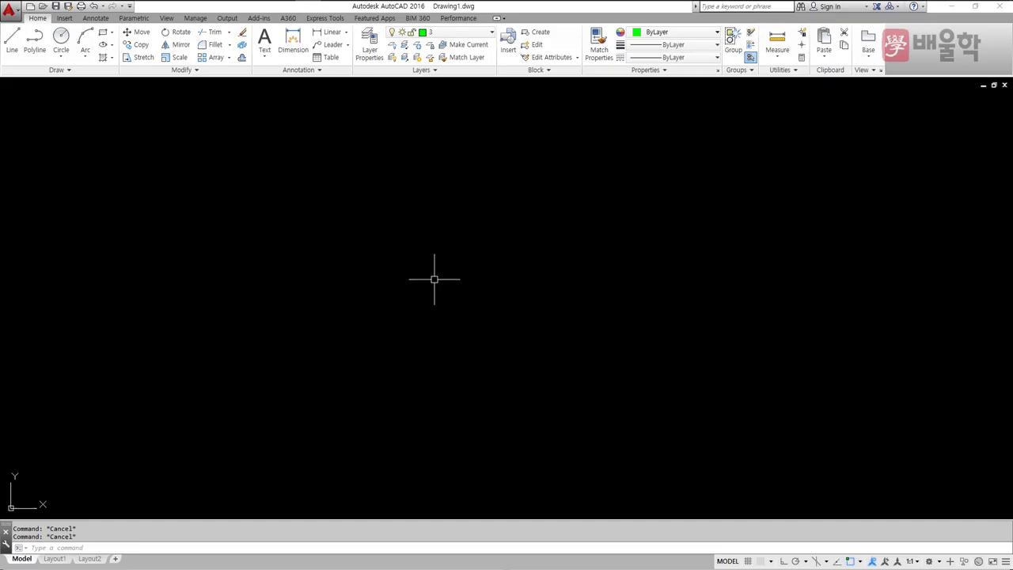
# Step: Draw a rectangle freehand near the centre of the empty drawing, somewhat wider than it is tall
pyautogui.write('rec')
pyautogui.press('Return')
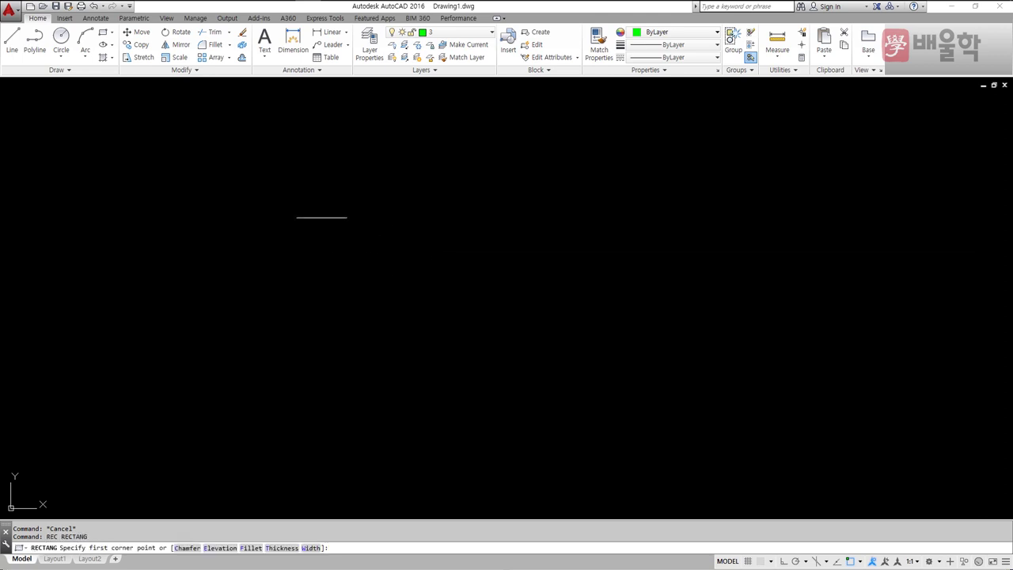
pyautogui.click(318, 214)
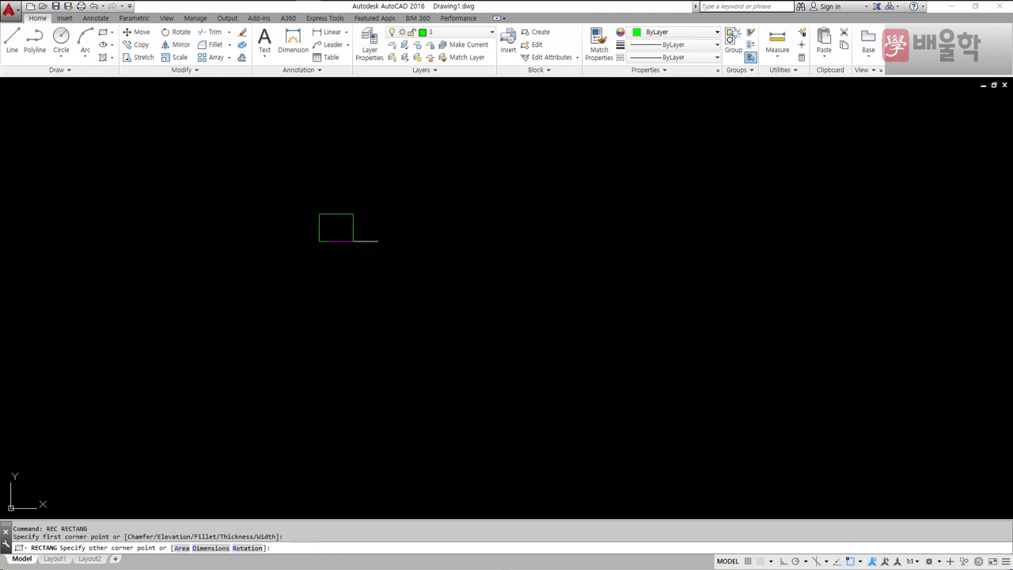
pyautogui.click(458, 315)
# Step: Draw a circle centred on the rectangle's upper right corner so that it overlaps the rectangle
pyautogui.write('c')
pyautogui.press('Return')
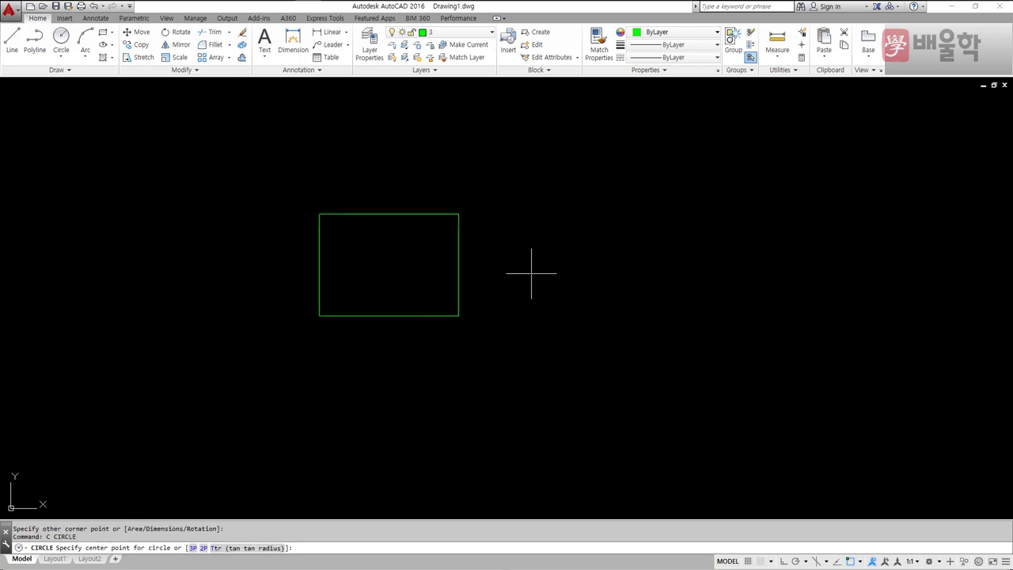
pyautogui.click(458, 213)
pyautogui.click(500, 246)
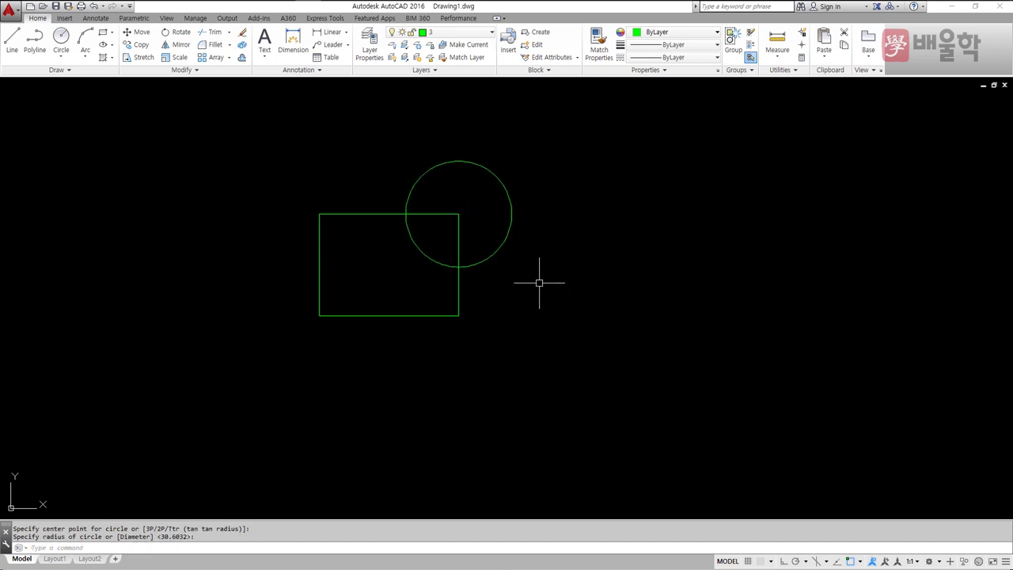
# Step: Start a hatch with the pattern type User defined and the hatch colour Red
pyautogui.write('bh')
pyautogui.press('Return')
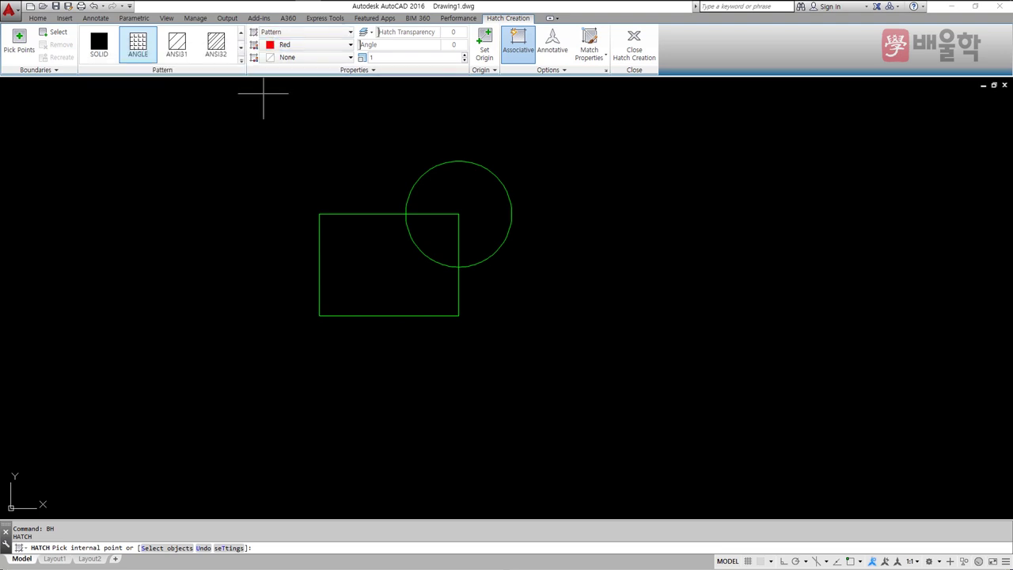
pyautogui.click(351, 31)
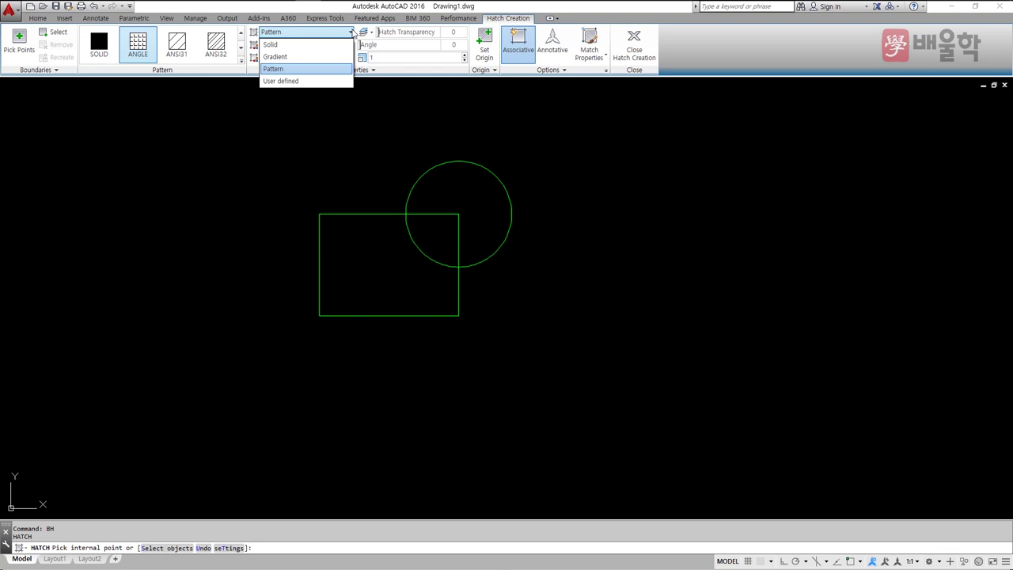
pyautogui.click(305, 81)
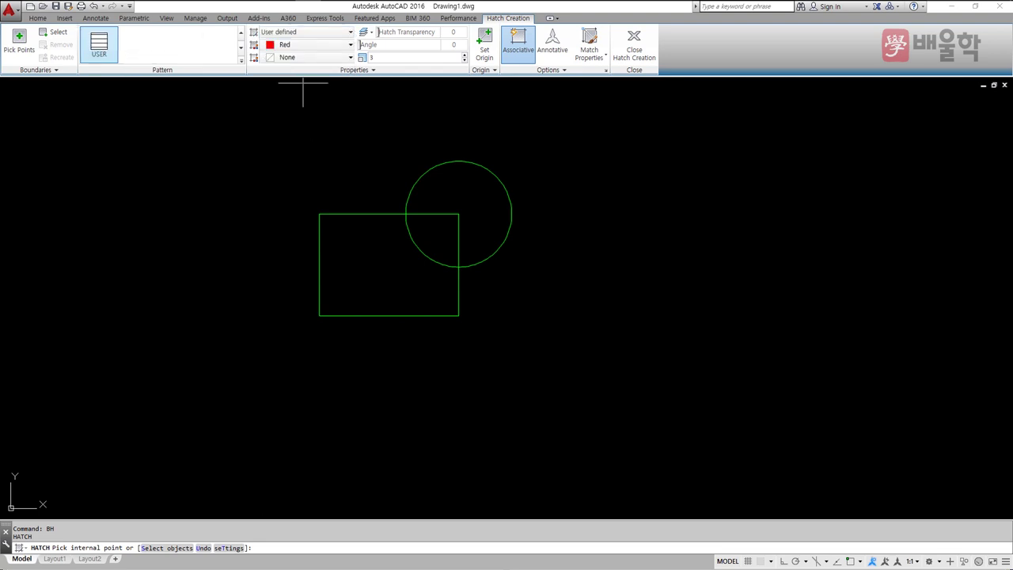
pyautogui.click(300, 45)
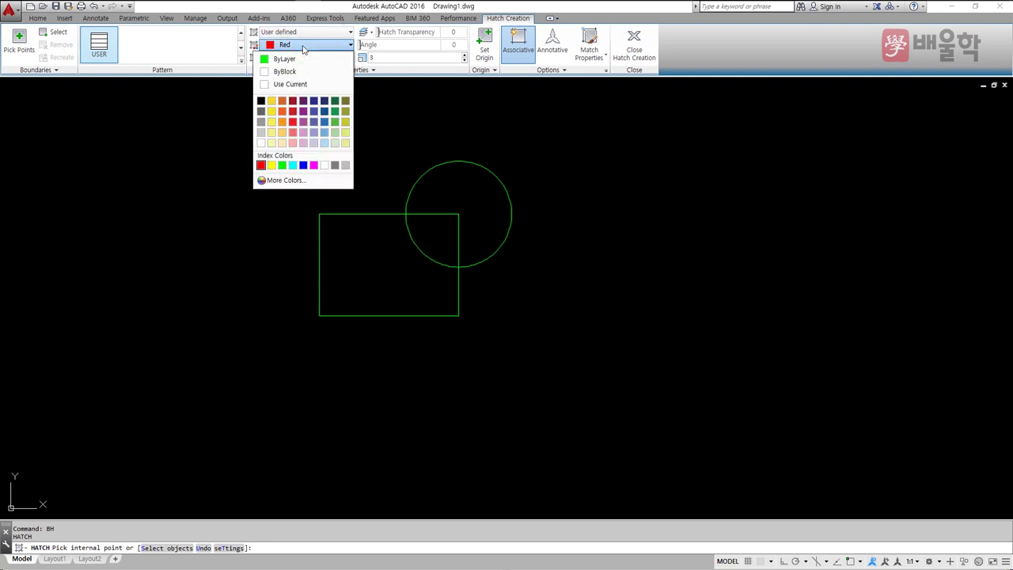
pyautogui.click(261, 166)
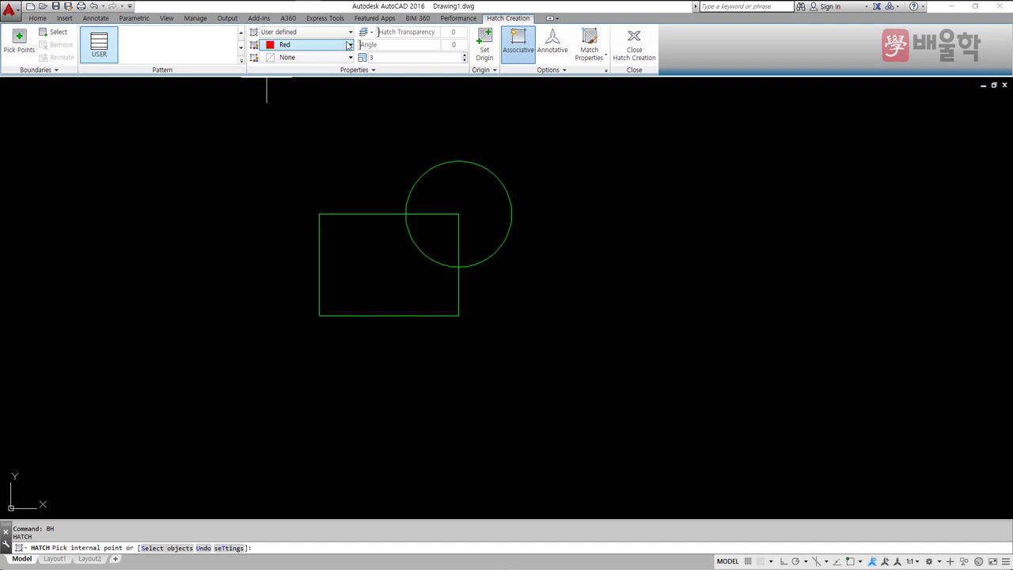
# Step: Set the angle of the user-defined red hatch to 45
pyautogui.click(455, 45)
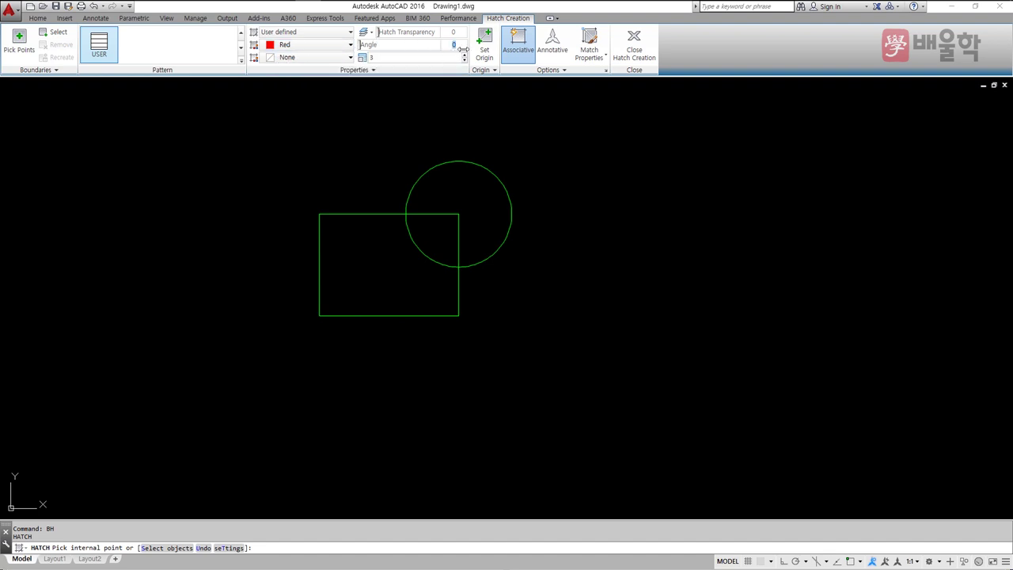
pyautogui.write('45')
pyautogui.press('Tab')
pyautogui.press('Return')
# Step: Hatch the rectangle and circle areas outside their overlap by picking internal points, and delete the finished hatch
pyautogui.click(363, 262)
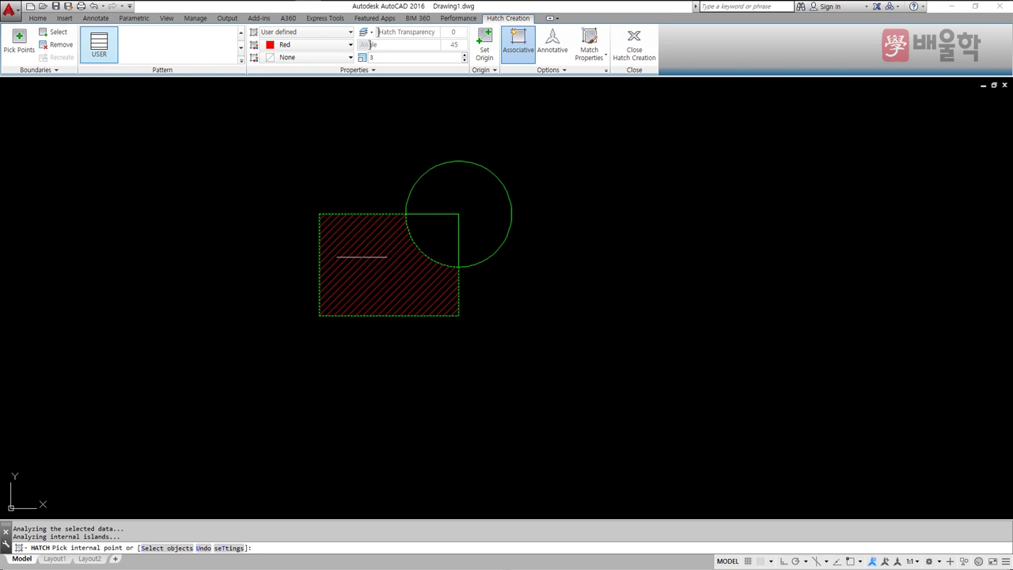
pyautogui.click(465, 198)
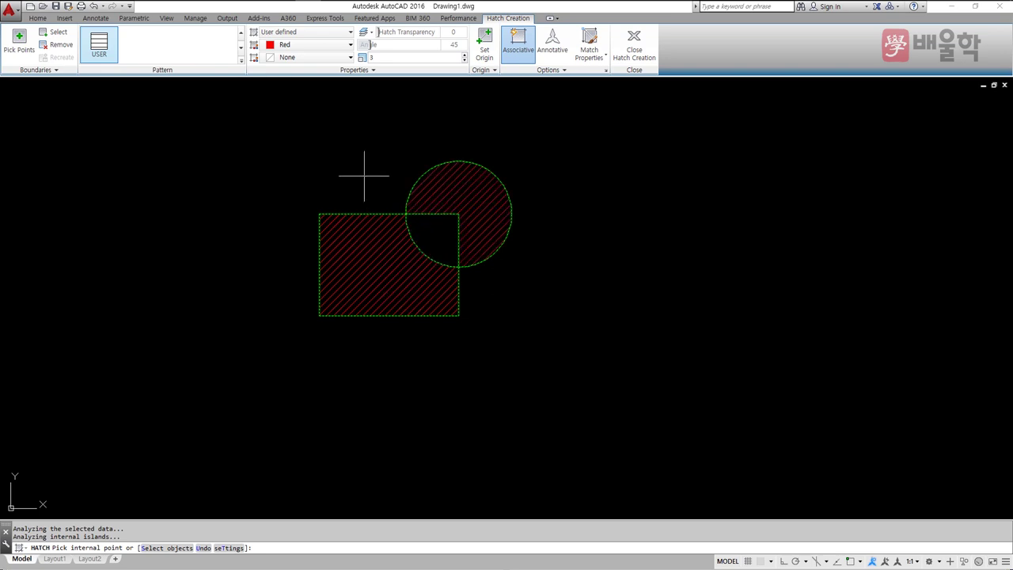
pyautogui.press('Return')
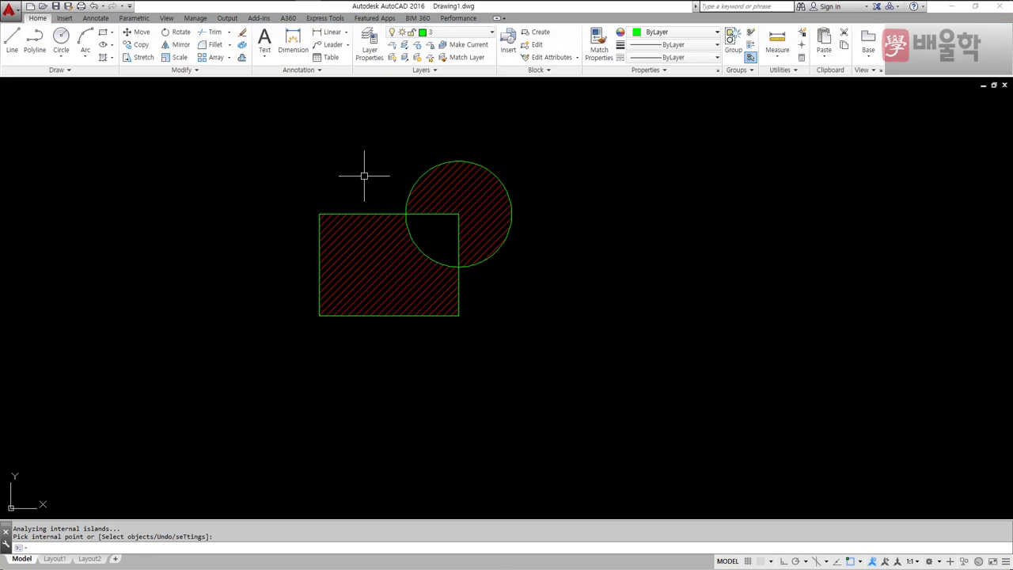
pyautogui.click(356, 258)
pyautogui.press('Delete')
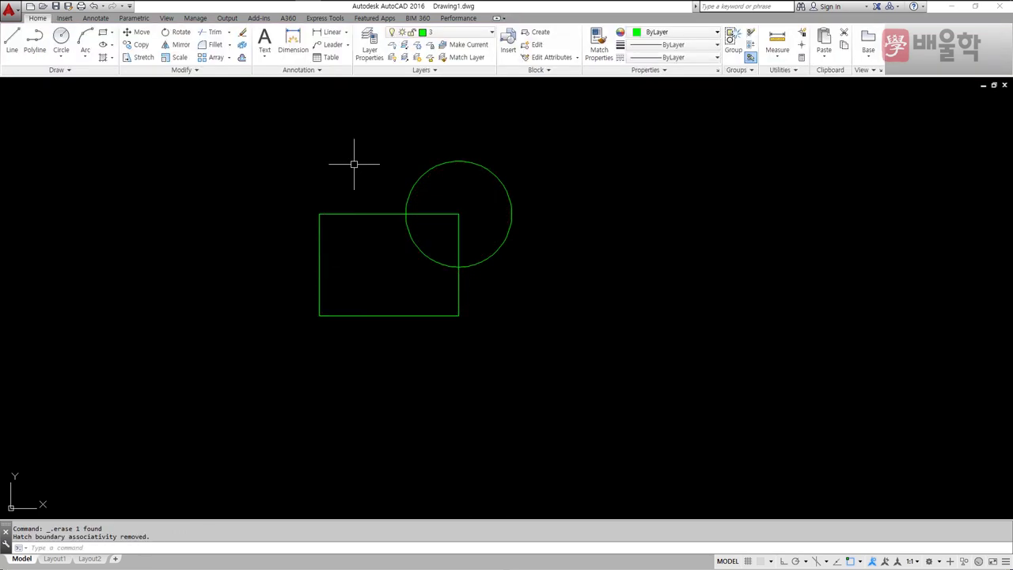
# Step: Hatch the whole rectangle, including the overlap with the circle, by selecting its outline as the boundary object
pyautogui.write('bh')
pyautogui.press('Return')
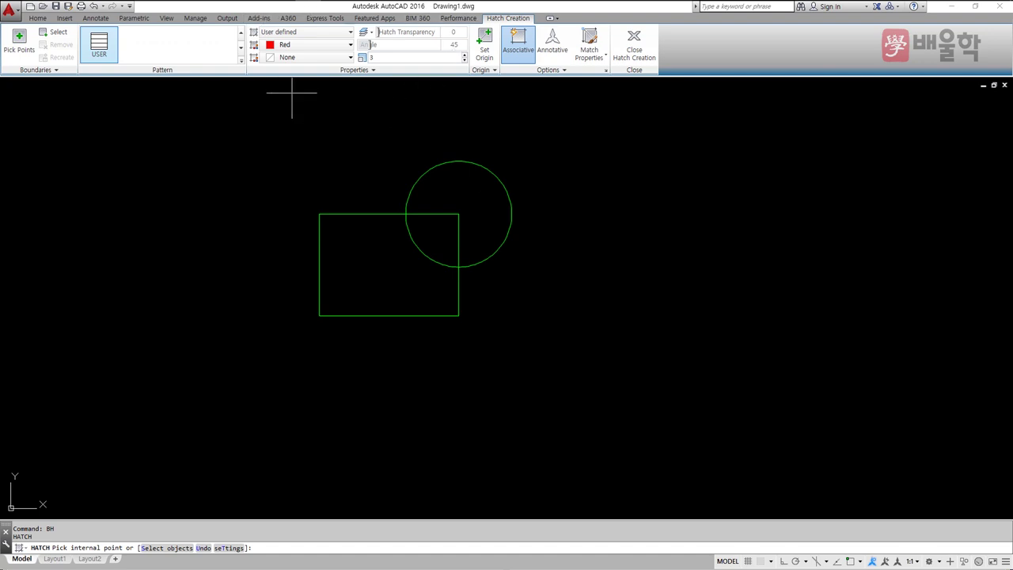
pyautogui.click(415, 282)
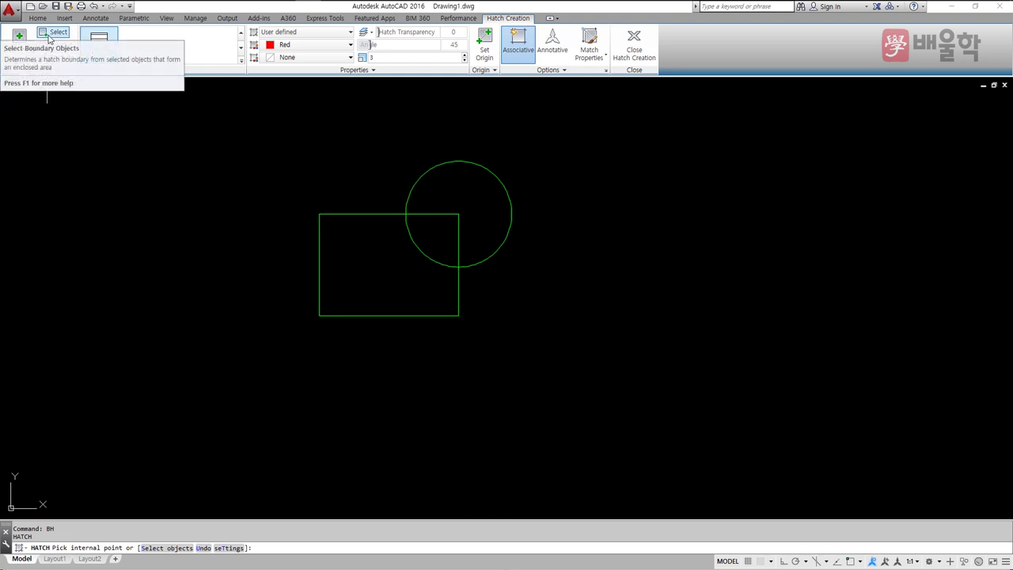
pyautogui.click(49, 37)
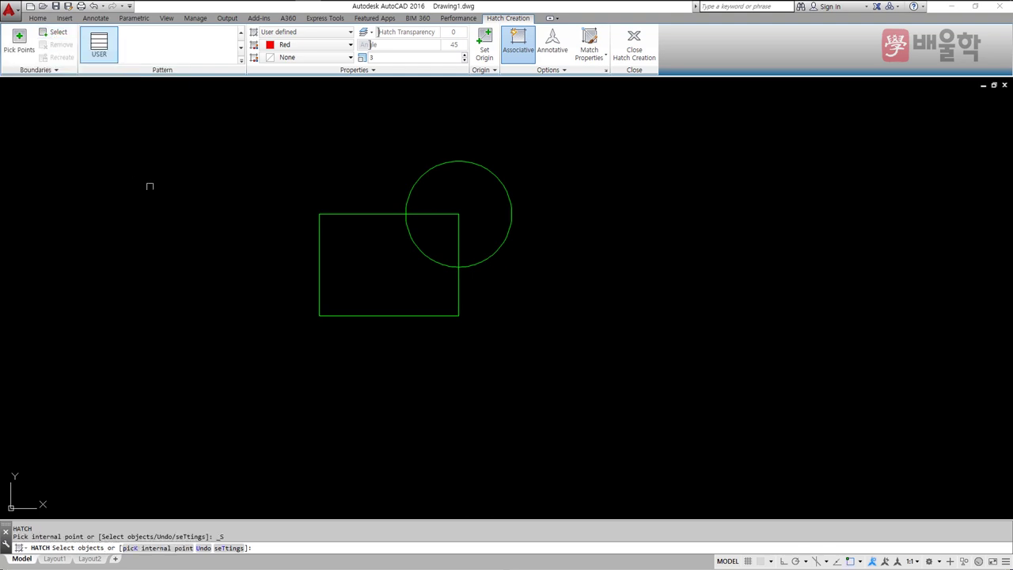
pyautogui.click(359, 213)
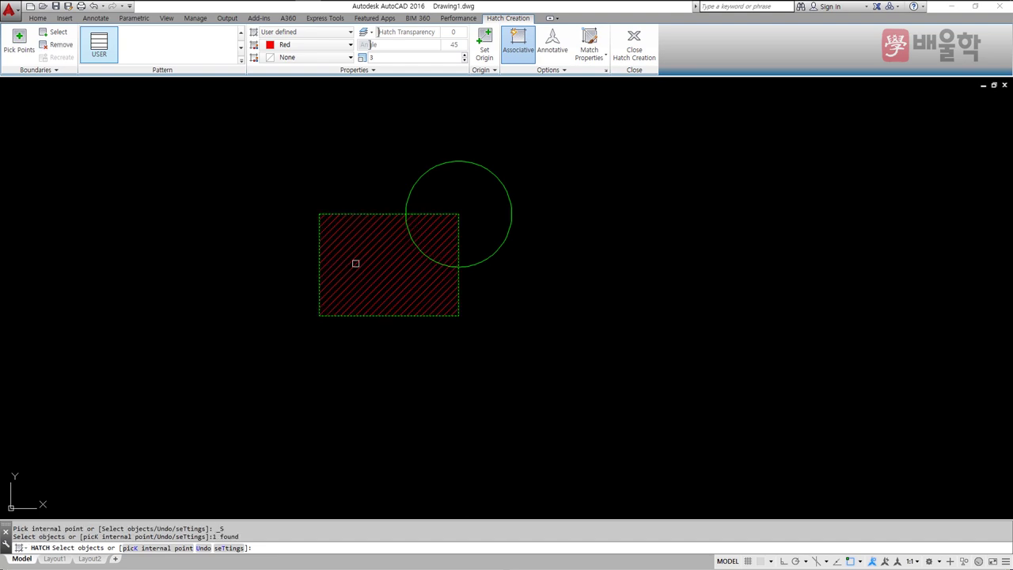
pyautogui.press('Return')
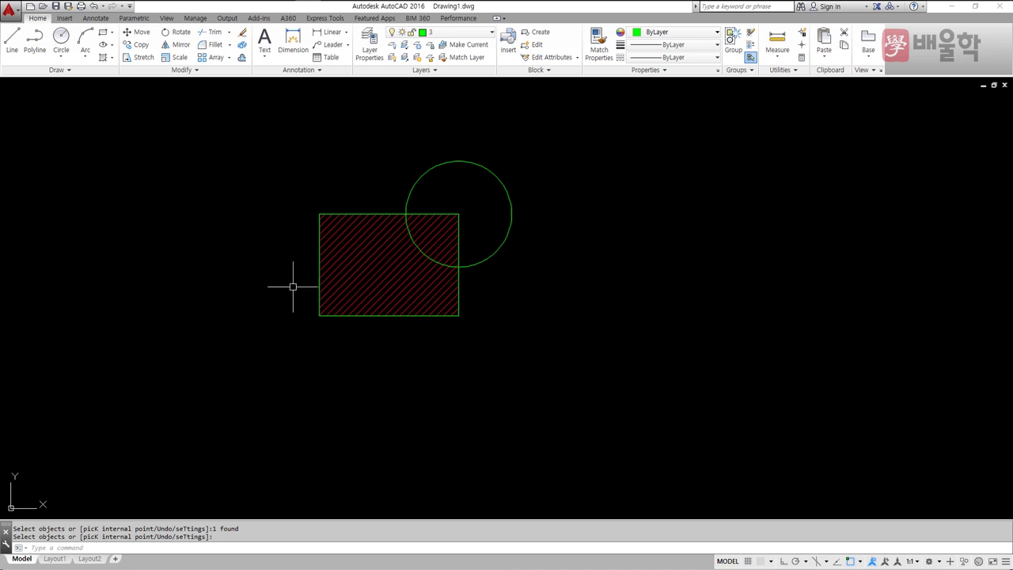
pyautogui.press('Escape')
pyautogui.press('Escape')
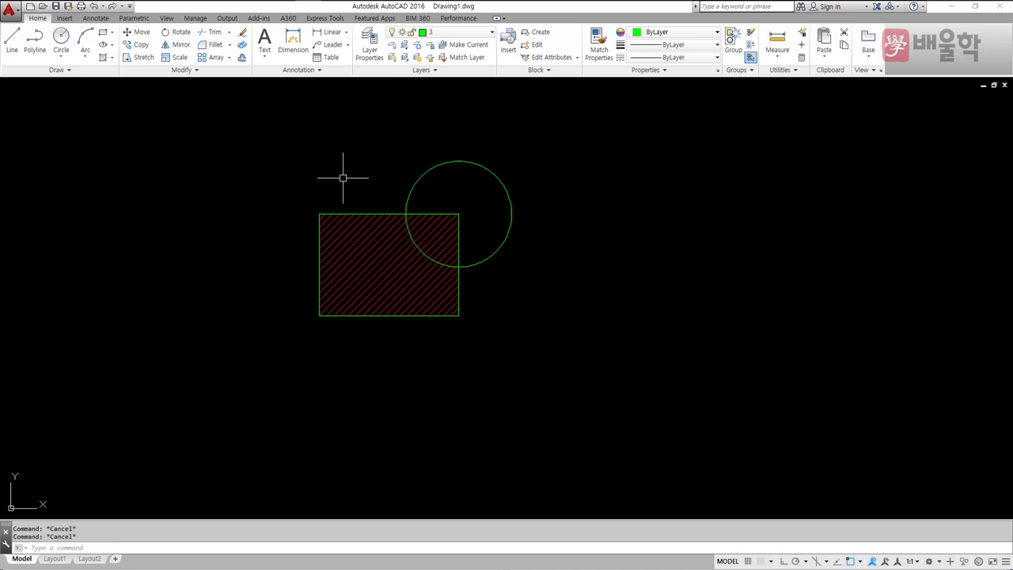
# Step: Edit the rectangle's hatch to an angle of -45 and a spacing of 6
pyautogui.write('HE')
pyautogui.press('Return')
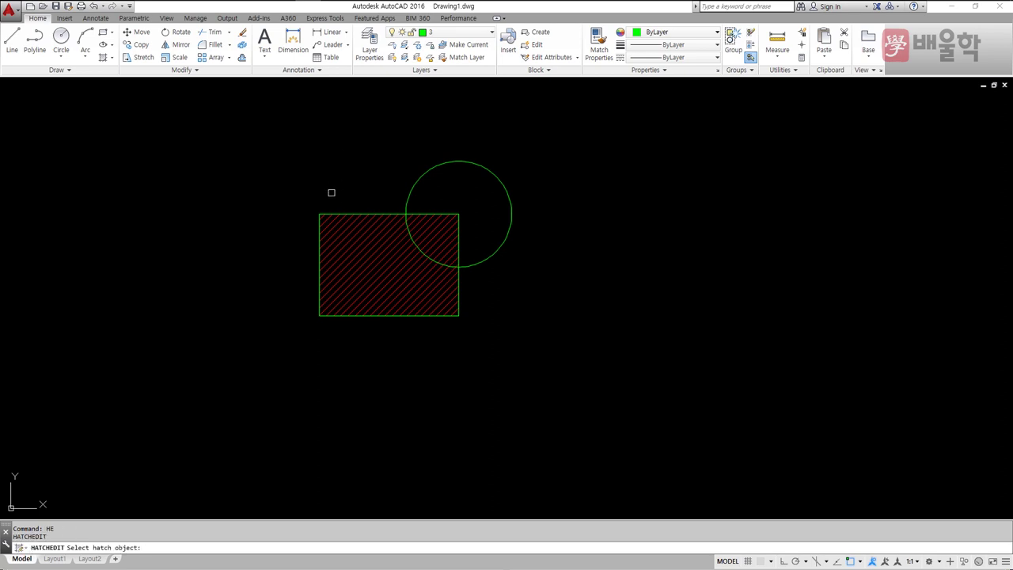
pyautogui.click(356, 253)
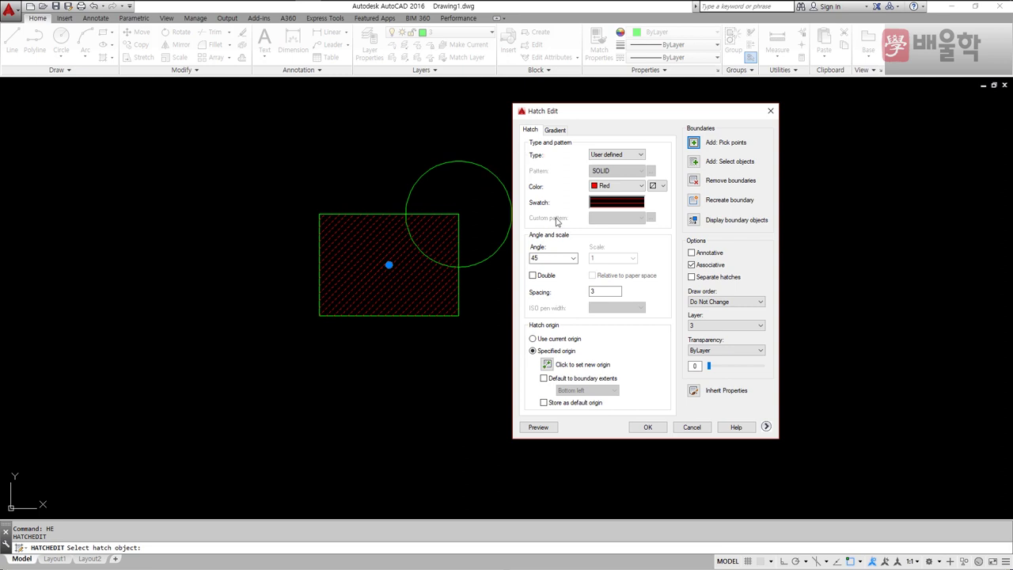
pyautogui.doubleClick(547, 258)
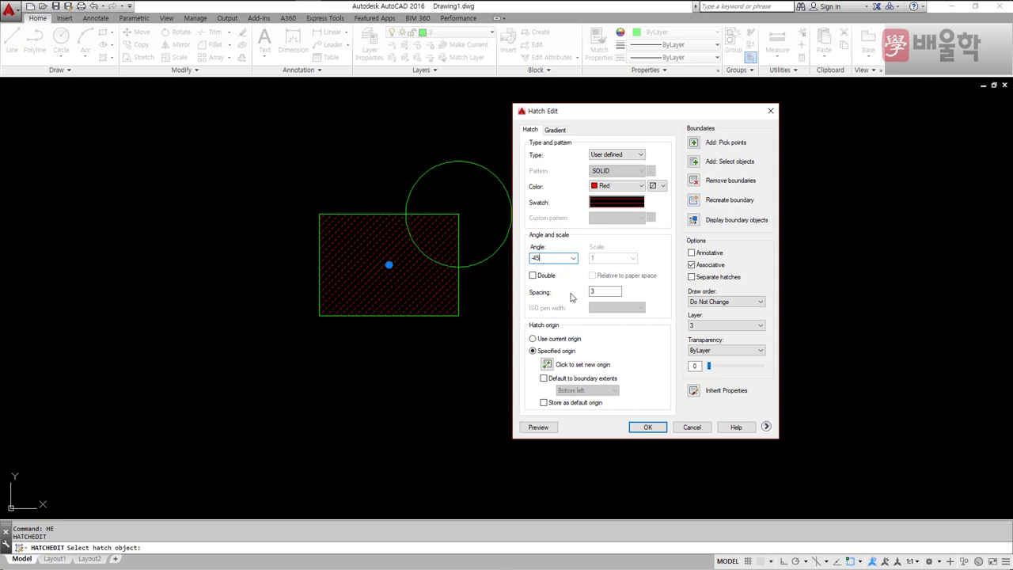
pyautogui.press('Tab')
pyautogui.click(657, 428)
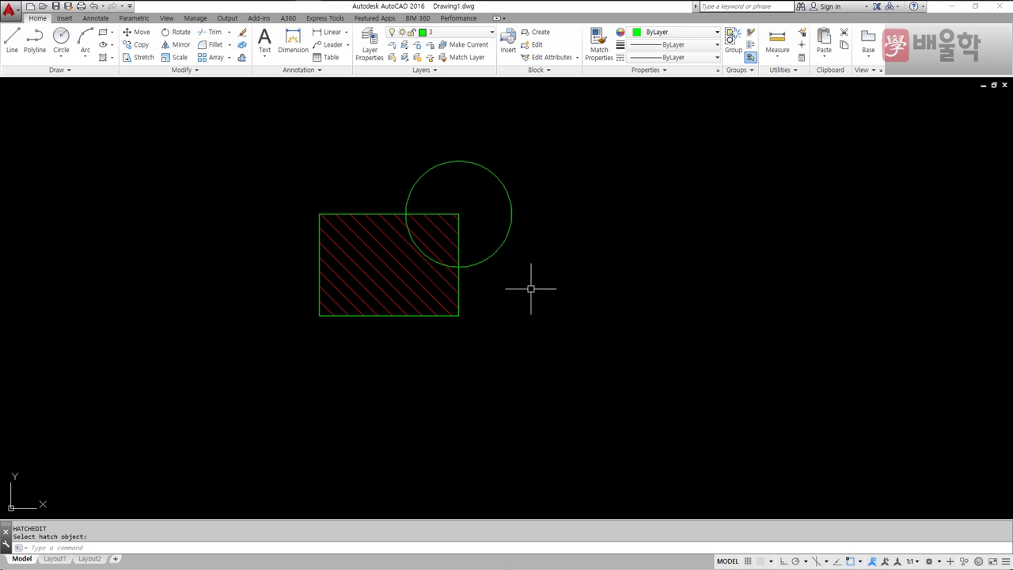
# Step: Edit the rectangle's hatch to add the circle as a further boundary object
pyautogui.press('Return')
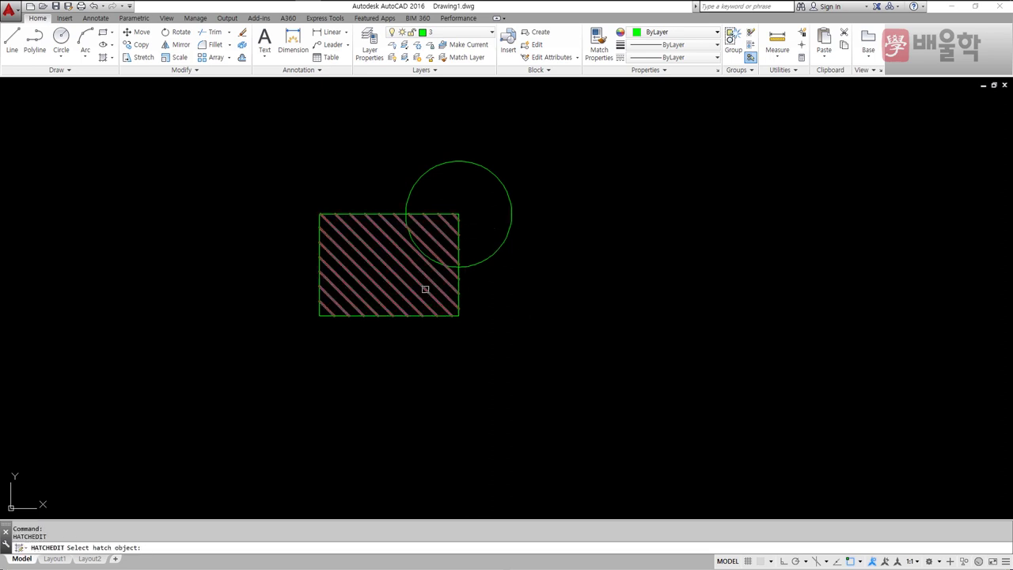
pyautogui.click(426, 288)
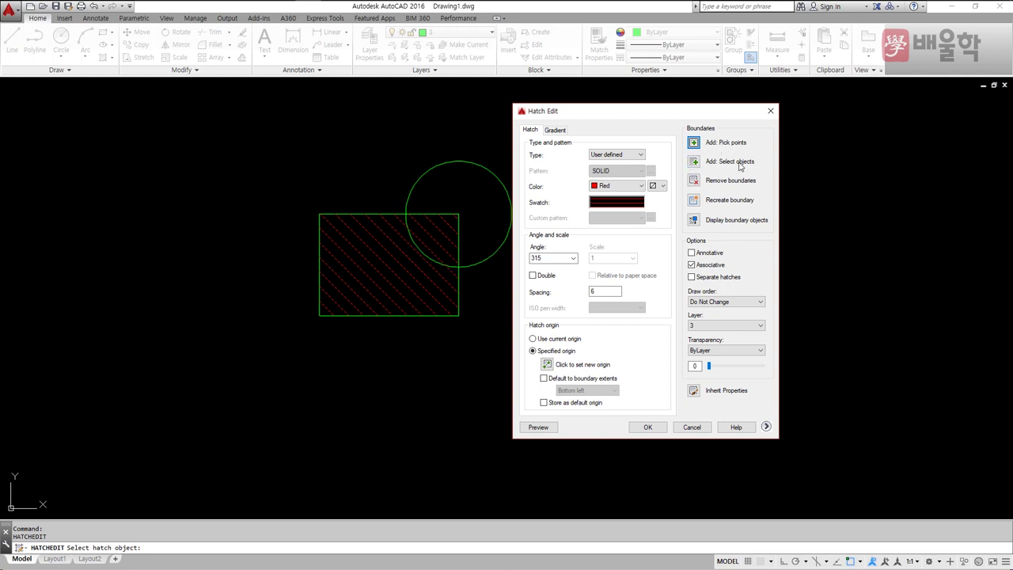
pyautogui.click(693, 163)
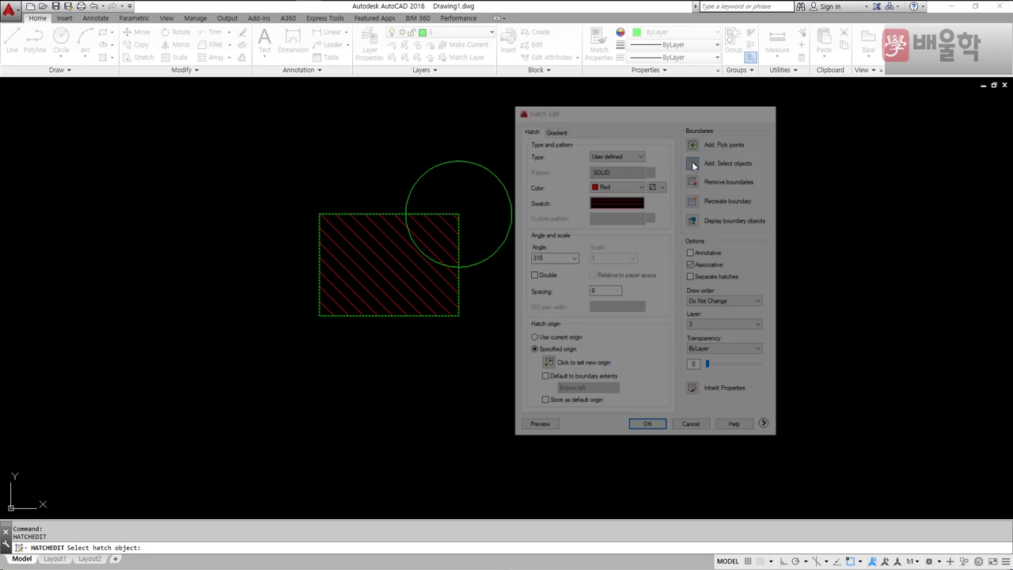
pyautogui.click(490, 168)
pyautogui.press('Return')
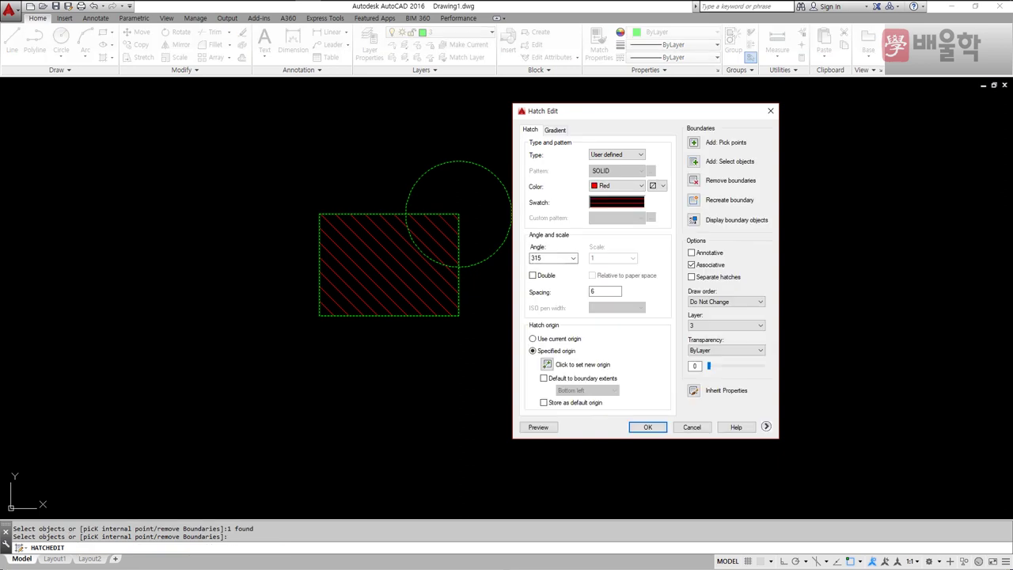
pyautogui.click(642, 428)
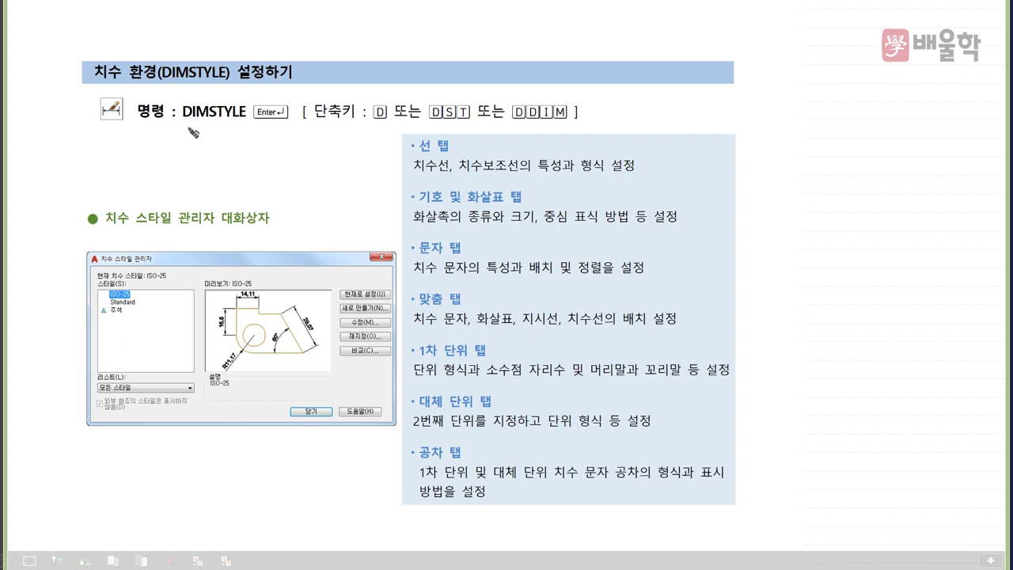
pyautogui.moveTo(182, 121); pyautogui.dragTo(245, 120)
pyautogui.moveTo(370, 120); pyautogui.dragTo(567, 121)
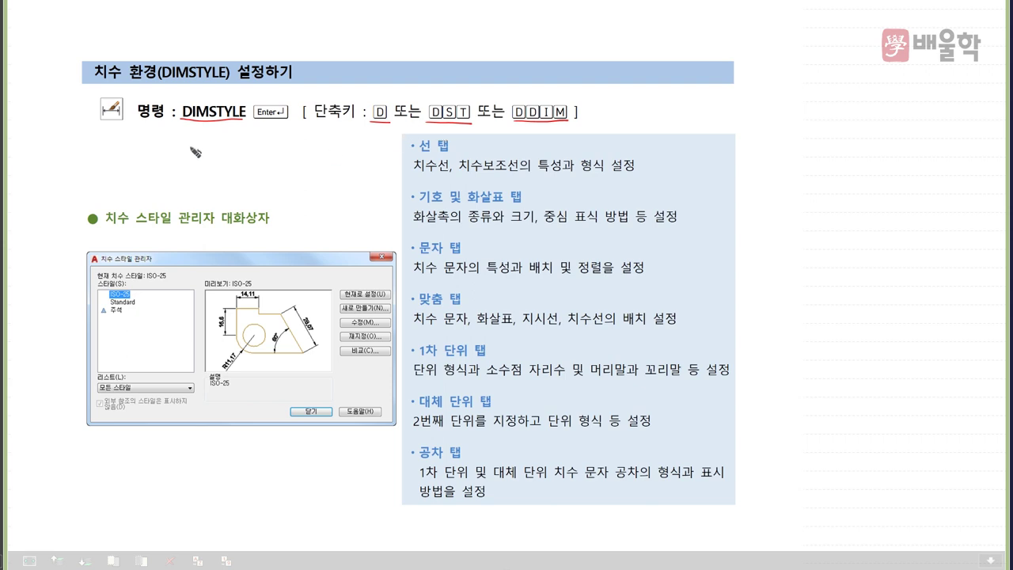
pyautogui.moveTo(106, 225); pyautogui.dragTo(221, 227)
pyautogui.moveTo(114, 300)
pyautogui.mouseDown()
pyautogui.moveTo(131, 302)
pyautogui.moveTo(109, 304)
pyautogui.moveTo(117, 287)
pyautogui.moveTo(132, 299)
pyautogui.mouseUp()
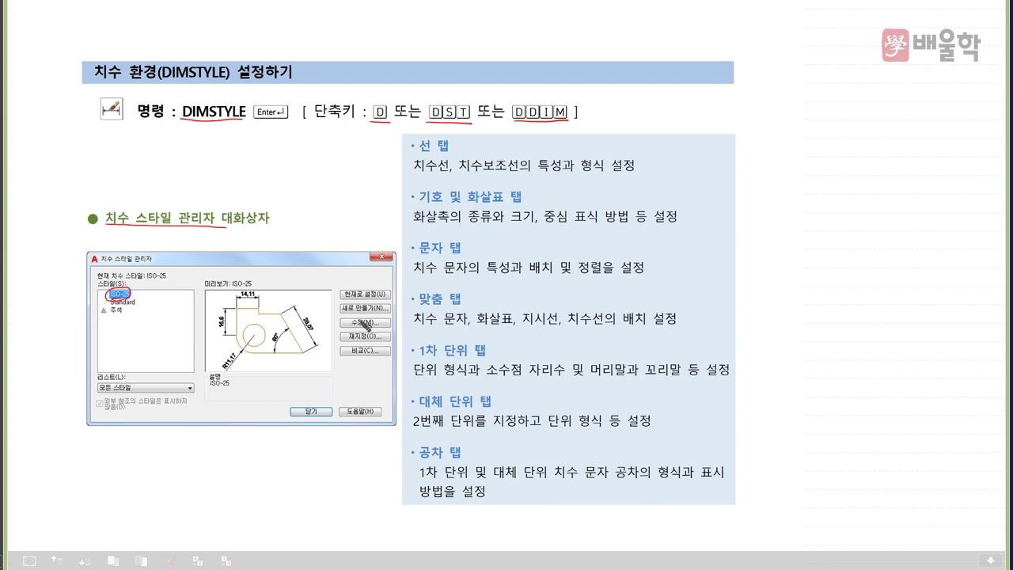
pyautogui.moveTo(348, 324)
pyautogui.mouseDown()
pyautogui.moveTo(366, 331)
pyautogui.moveTo(357, 327)
pyautogui.mouseUp()
pyautogui.moveTo(409, 157)
pyautogui.mouseDown()
pyautogui.moveTo(389, 251)
pyautogui.moveTo(404, 433)
pyautogui.mouseUp()
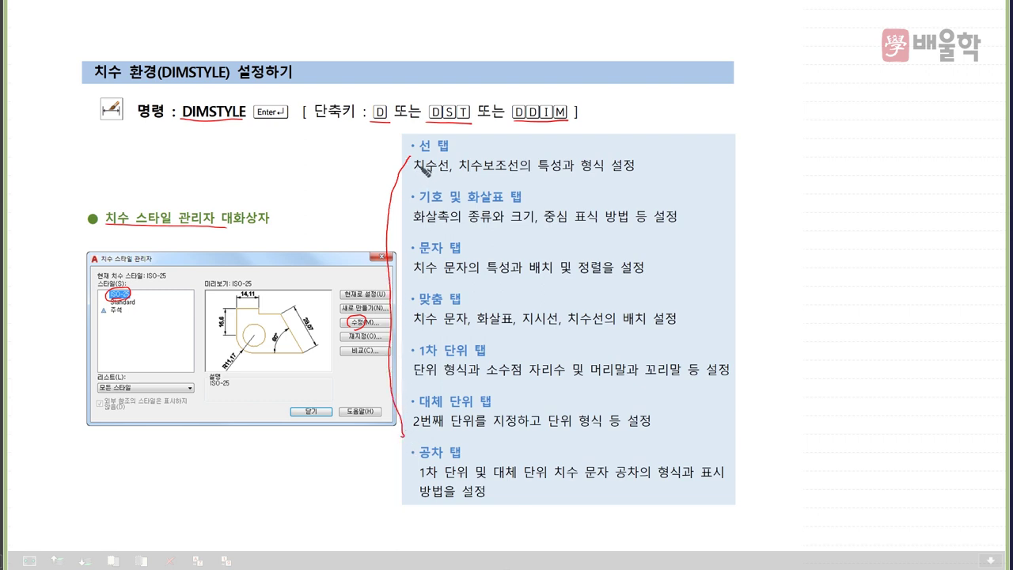
pyautogui.moveTo(412, 152); pyautogui.dragTo(451, 150)
pyautogui.moveTo(413, 204); pyautogui.dragTo(522, 205)
pyautogui.moveTo(415, 256); pyautogui.dragTo(459, 254)
pyautogui.moveTo(413, 360); pyautogui.dragTo(484, 358)
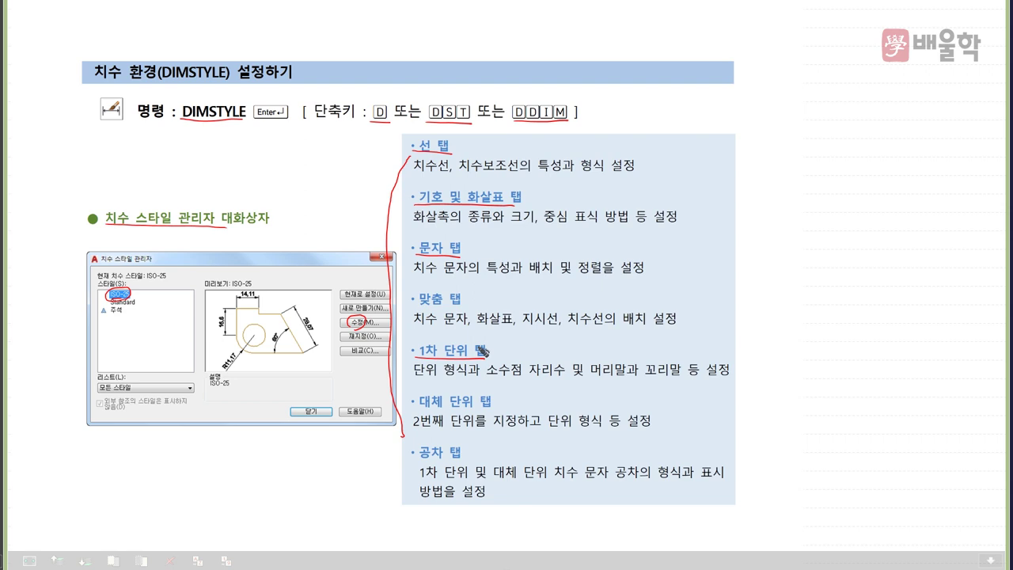
pyautogui.press('pagedown')
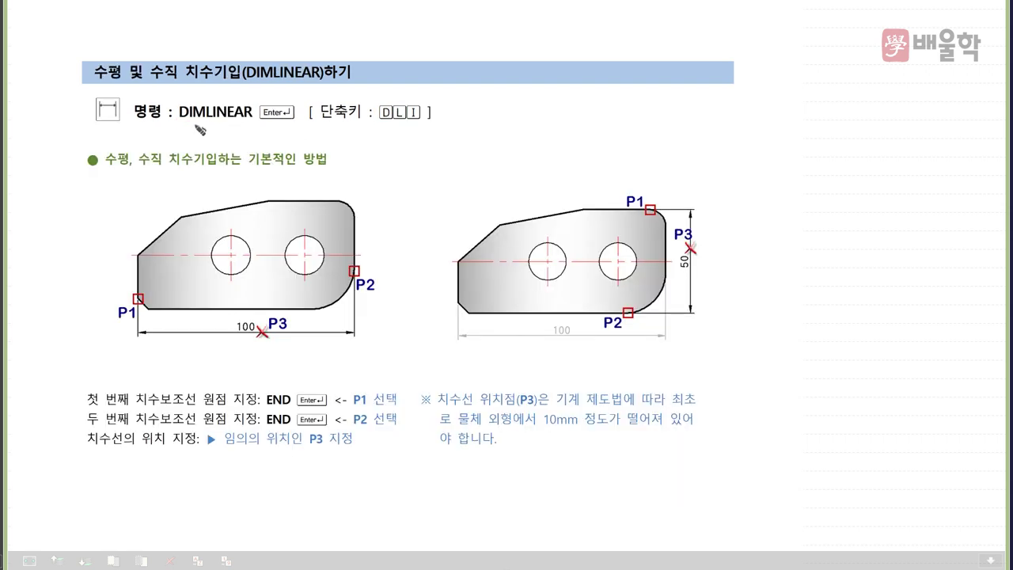
pyautogui.moveTo(180, 120); pyautogui.dragTo(252, 119)
pyautogui.moveTo(405, 123)
pyautogui.mouseDown()
pyautogui.moveTo(386, 102)
pyautogui.moveTo(433, 104)
pyautogui.moveTo(387, 125)
pyautogui.mouseUp()
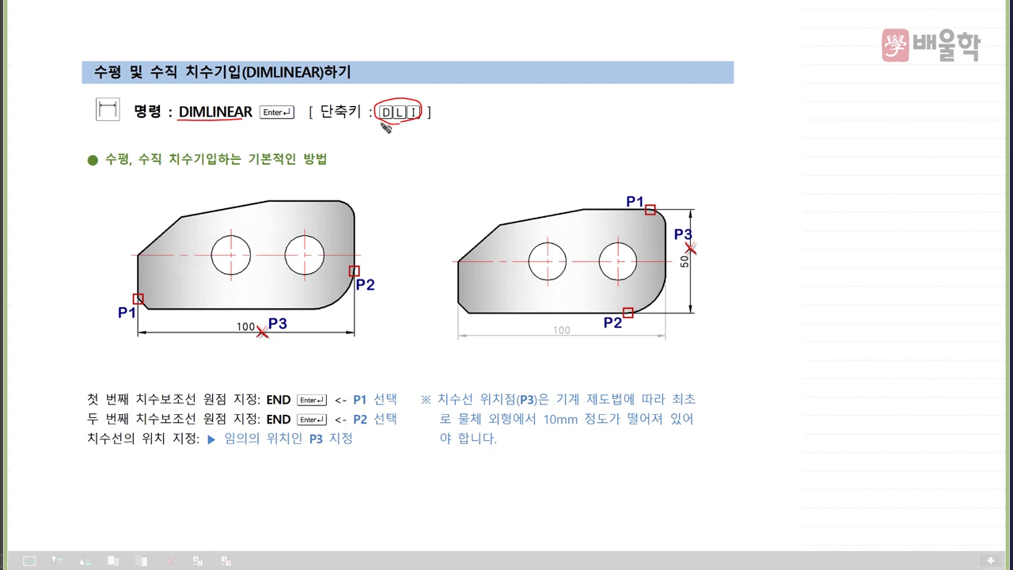
pyautogui.moveTo(229, 354)
pyautogui.mouseDown()
pyautogui.moveTo(127, 344)
pyautogui.moveTo(160, 230)
pyautogui.moveTo(290, 262)
pyautogui.moveTo(261, 328)
pyautogui.mouseUp()
pyautogui.moveTo(571, 354)
pyautogui.mouseDown()
pyautogui.moveTo(564, 225)
pyautogui.moveTo(734, 205)
pyautogui.moveTo(774, 282)
pyautogui.moveTo(651, 337)
pyautogui.mouseUp()
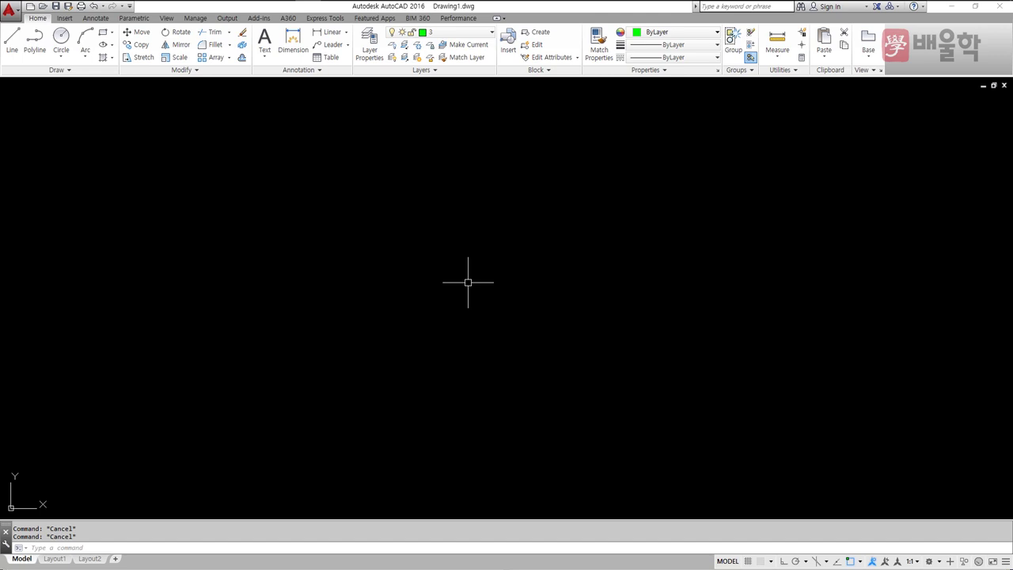
# Step: Draw an 80 by 50 rectangle near the centre of the empty drawing
pyautogui.write('rec')
pyautogui.press('Return')
pyautogui.click(358, 332)
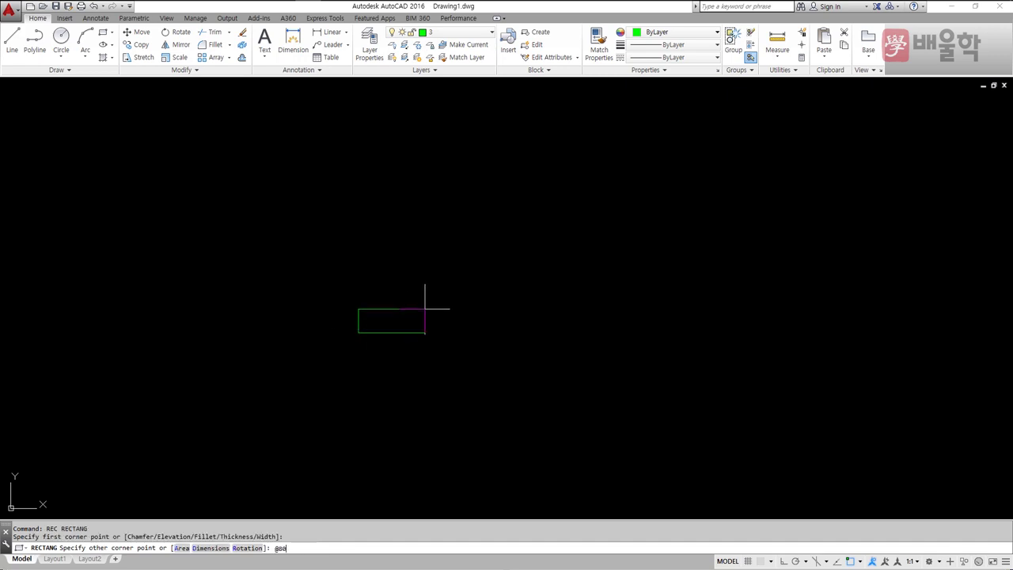
pyautogui.write('@80,50')
pyautogui.press('Return')
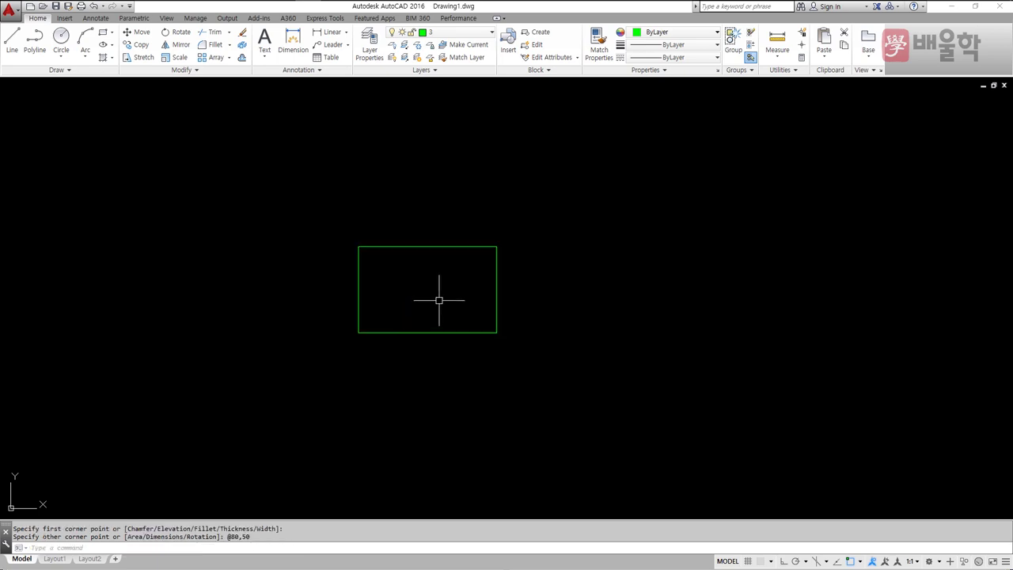
# Step: Add a linear dimension for the rectangle's width, placed a short distance above its upper edge
pyautogui.write('DLI')
pyautogui.press('Return')
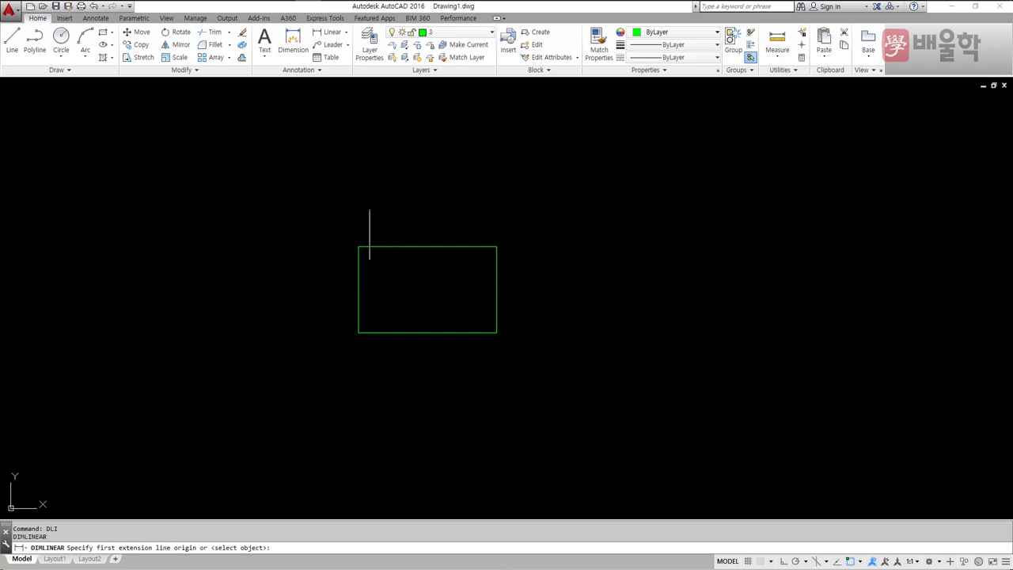
pyautogui.click(358, 246)
pyautogui.click(496, 246)
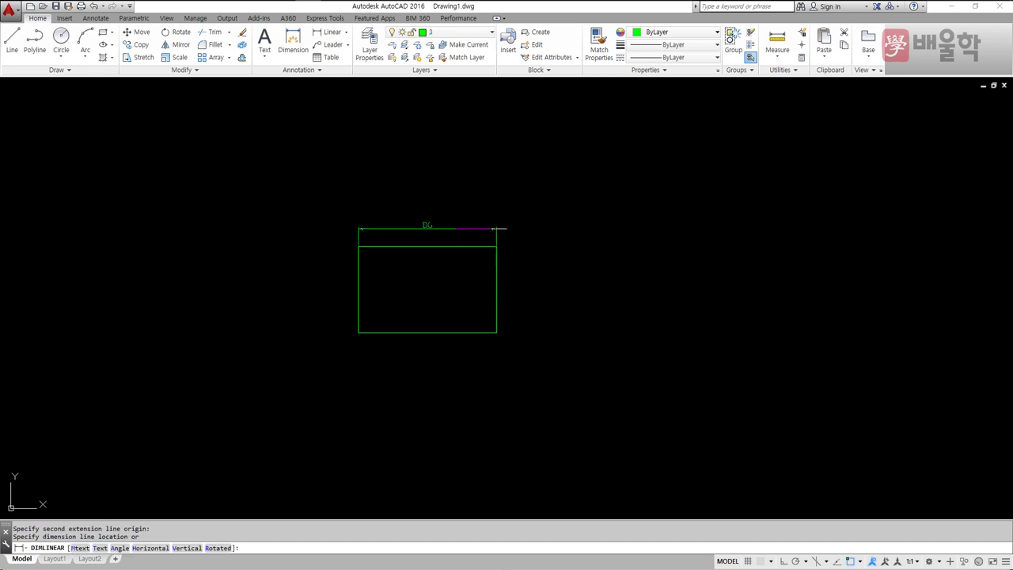
pyautogui.click(486, 225)
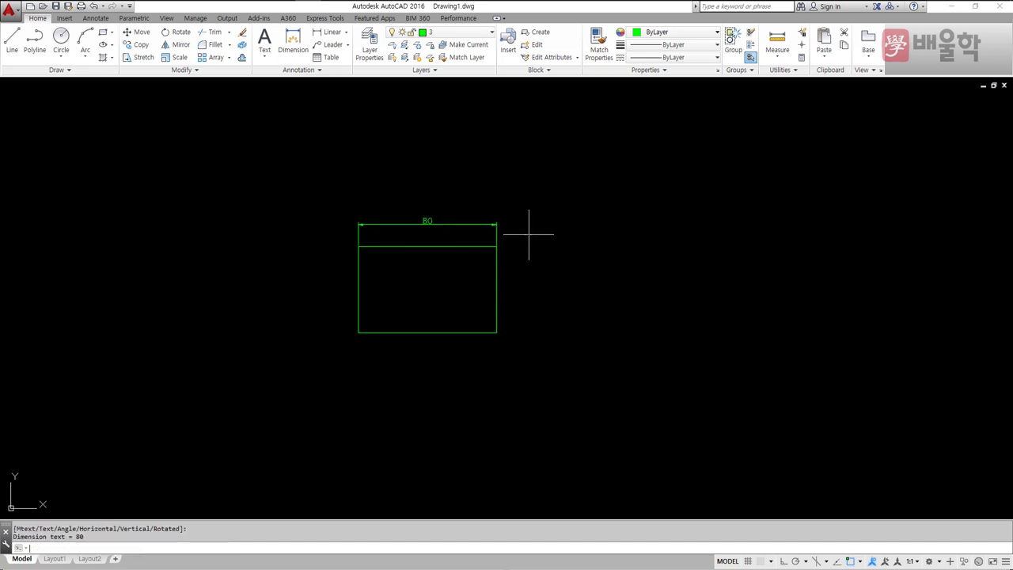
# Step: Add a vertical linear dimension for the rectangle's height, placed just outside its right edge
pyautogui.press('Return')
pyautogui.click(496, 246)
pyautogui.click(496, 332)
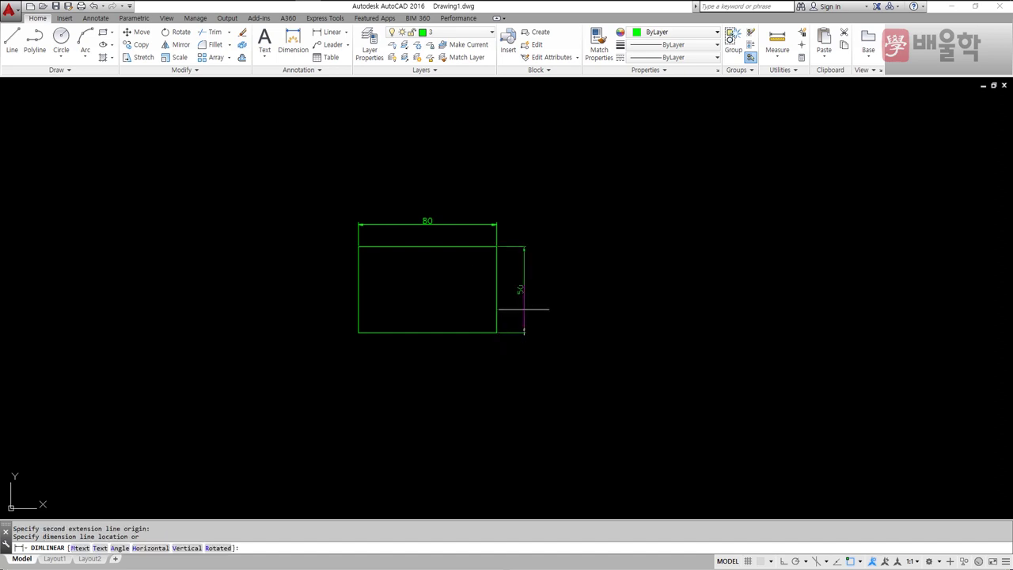
pyautogui.click(523, 308)
pyautogui.scroll(6, 484, 271)
pyautogui.scroll(-4, 458, 277)
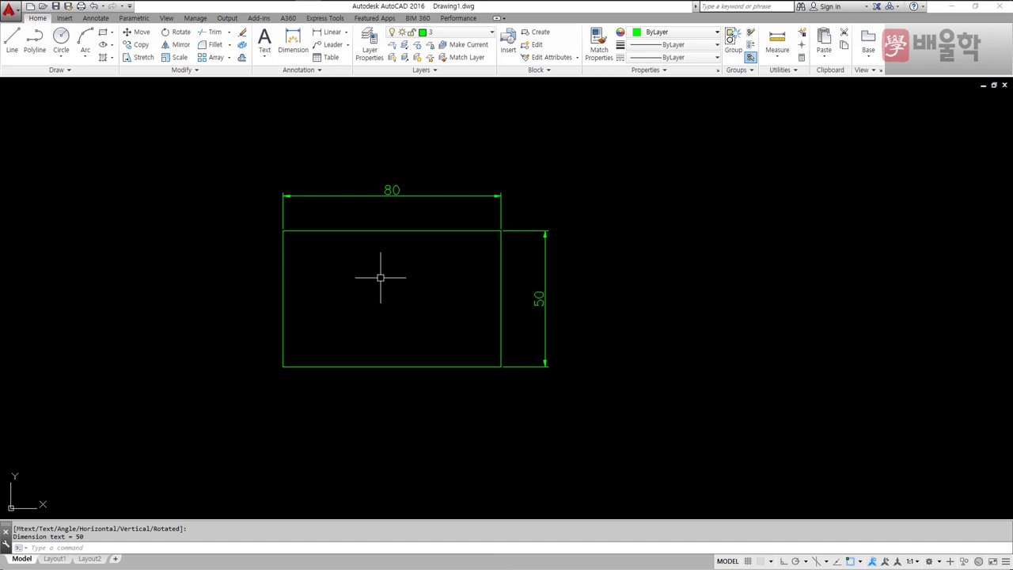
# Step: Modify the ISO-25 dimension style so that both dimension lines and extension lines are coloured Red
pyautogui.write('d')
pyautogui.press('Return')
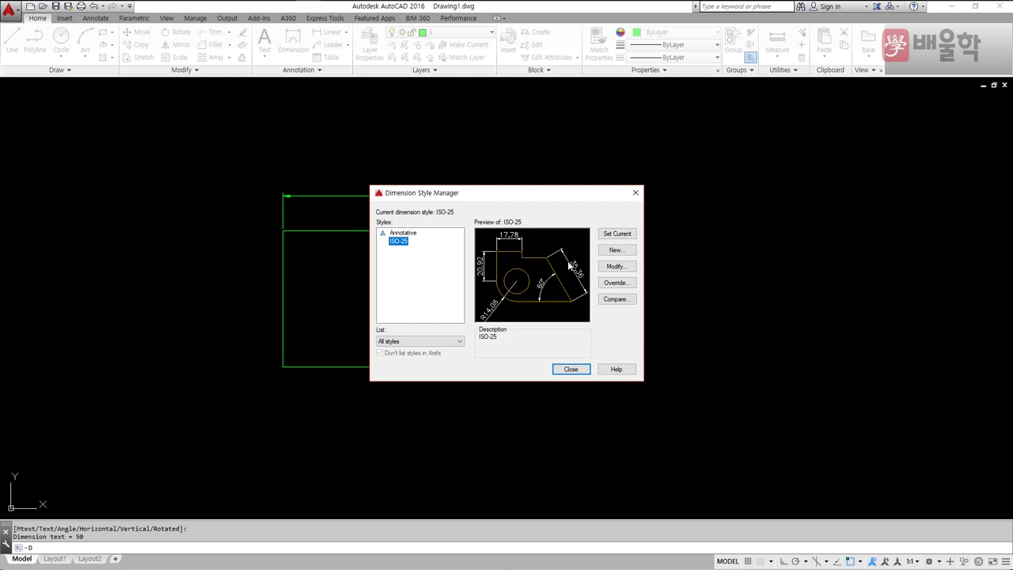
pyautogui.click(614, 267)
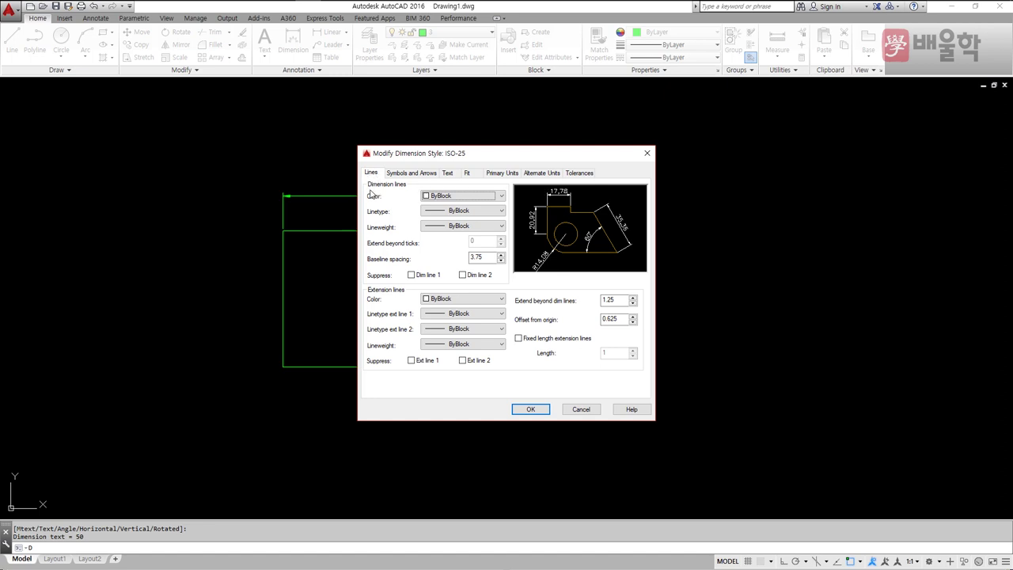
pyautogui.click(431, 198)
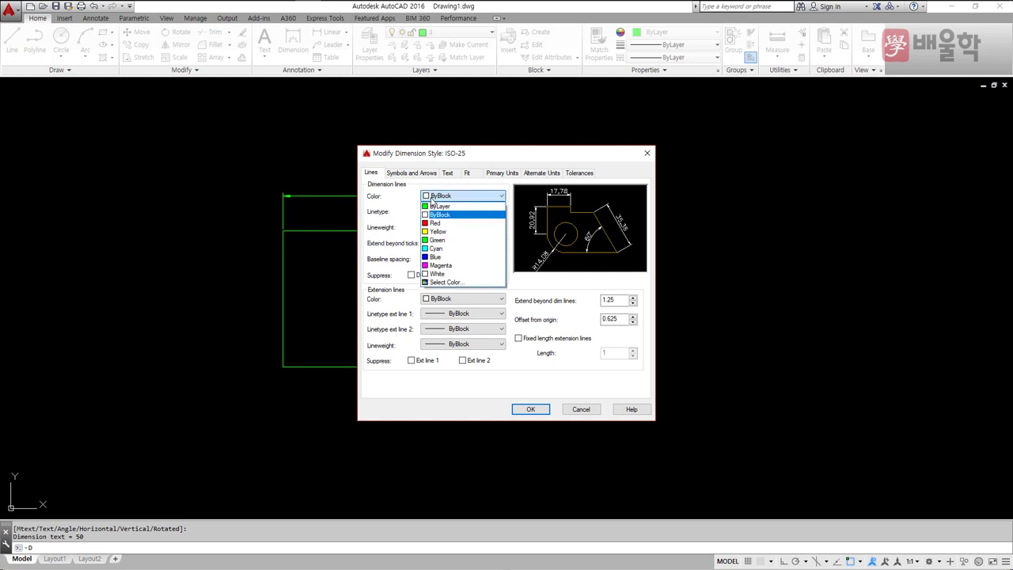
pyautogui.click(435, 223)
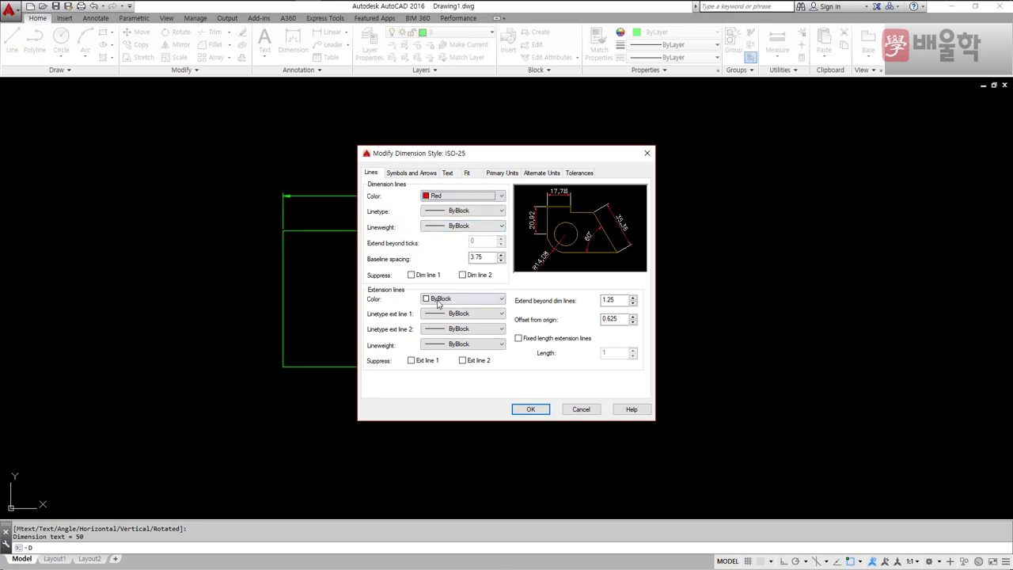
pyautogui.click(438, 301)
pyautogui.click(437, 326)
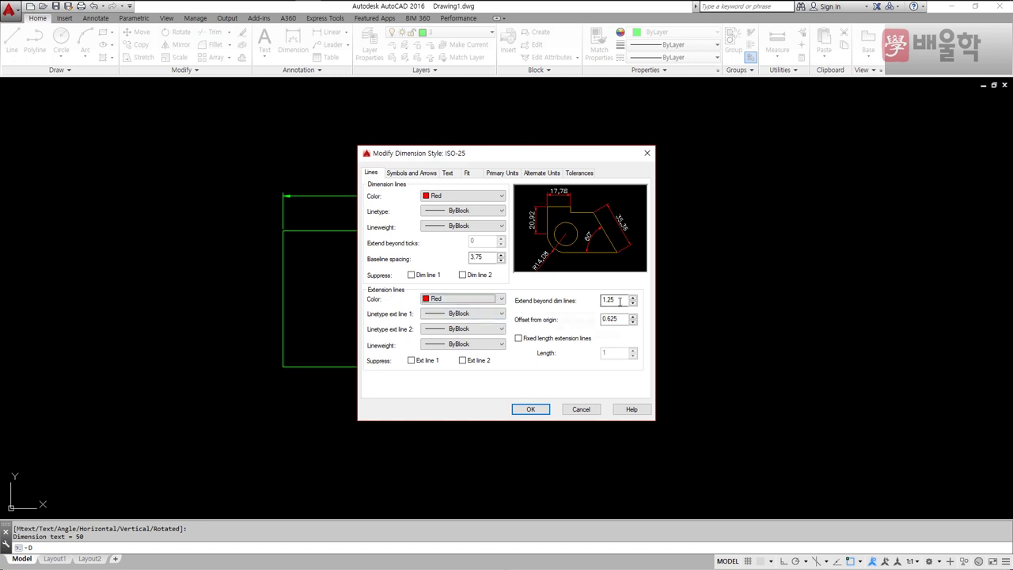
# Step: Set the extension lines to extend 1 beyond the dimension lines and to be offset 1 from the origin
pyautogui.moveTo(619, 301); pyautogui.dragTo(589, 304)
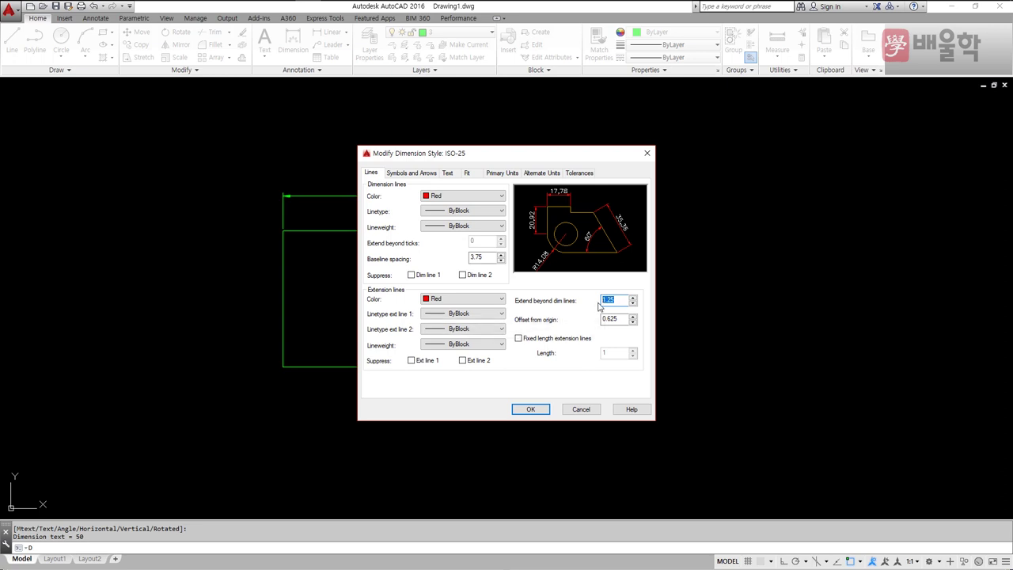
pyautogui.write('1')
pyautogui.doubleClick(613, 319)
pyautogui.write('1')
# Step: Set the dimension style's arrow size to 3.15
pyautogui.click(409, 176)
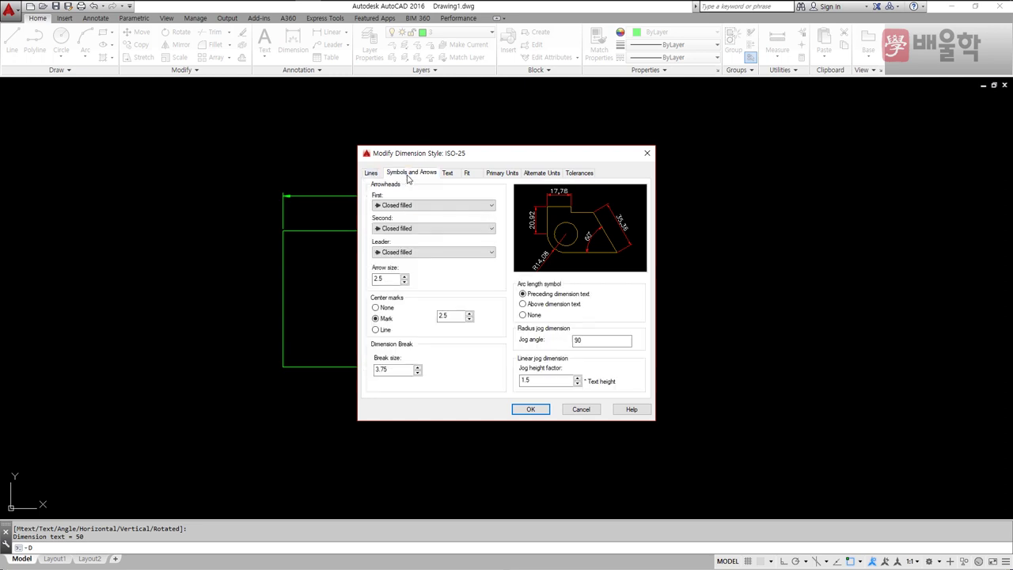
pyautogui.doubleClick(391, 280)
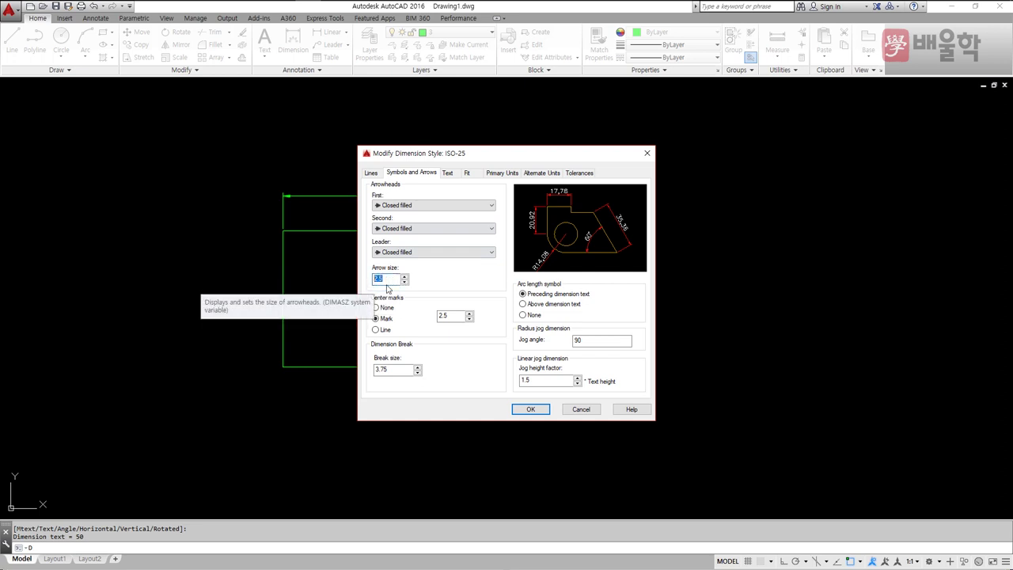
pyautogui.write('3')
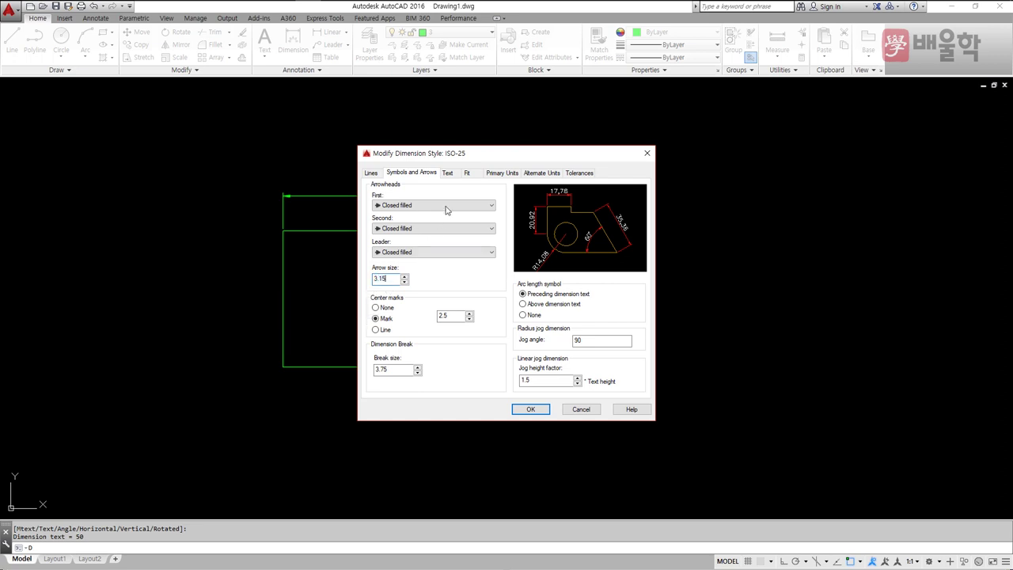
# Step: Colour the dimension text Yellow and set its offset from the dimension line to 1
pyautogui.click(446, 174)
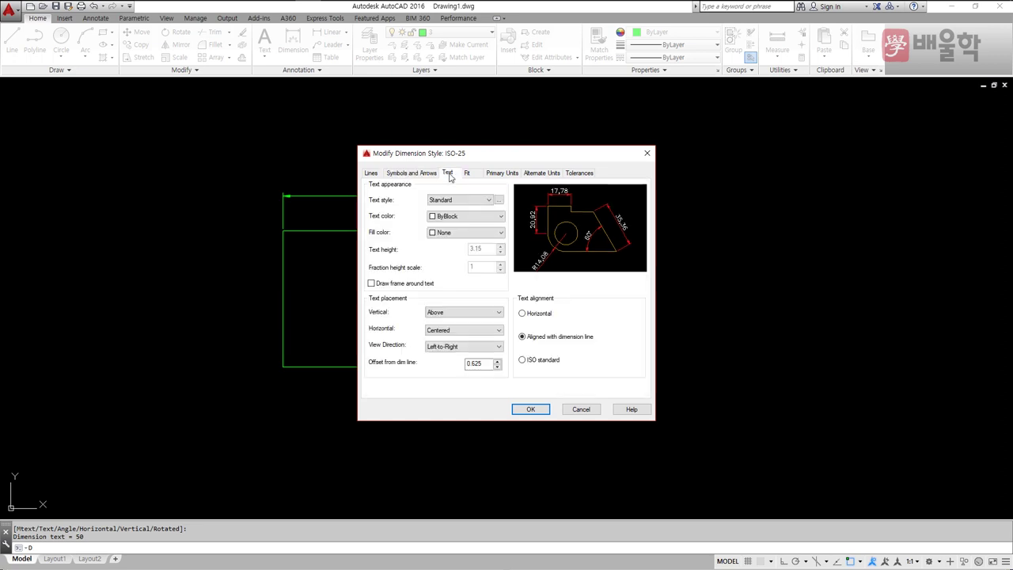
pyautogui.click(438, 217)
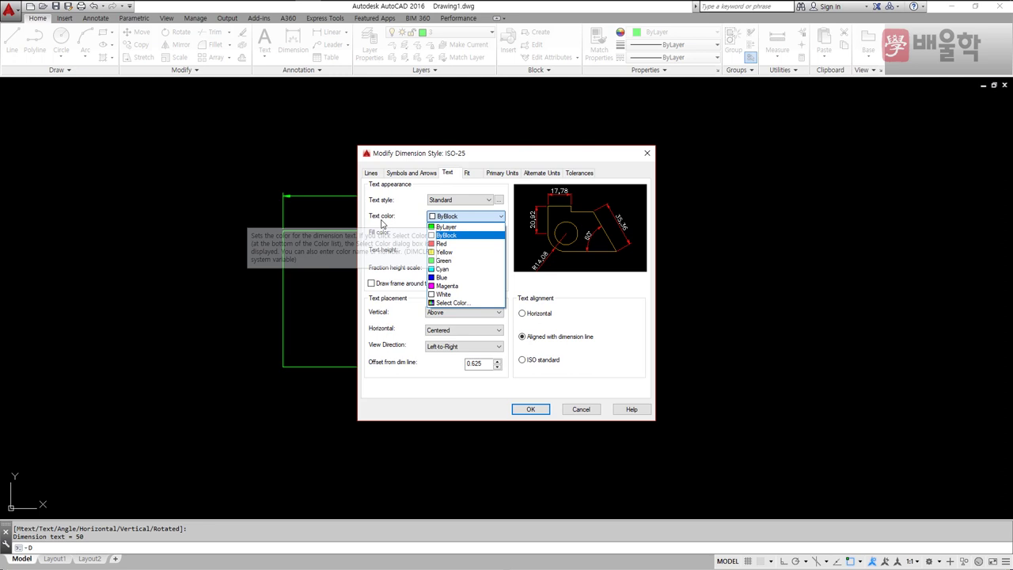
pyautogui.click(452, 252)
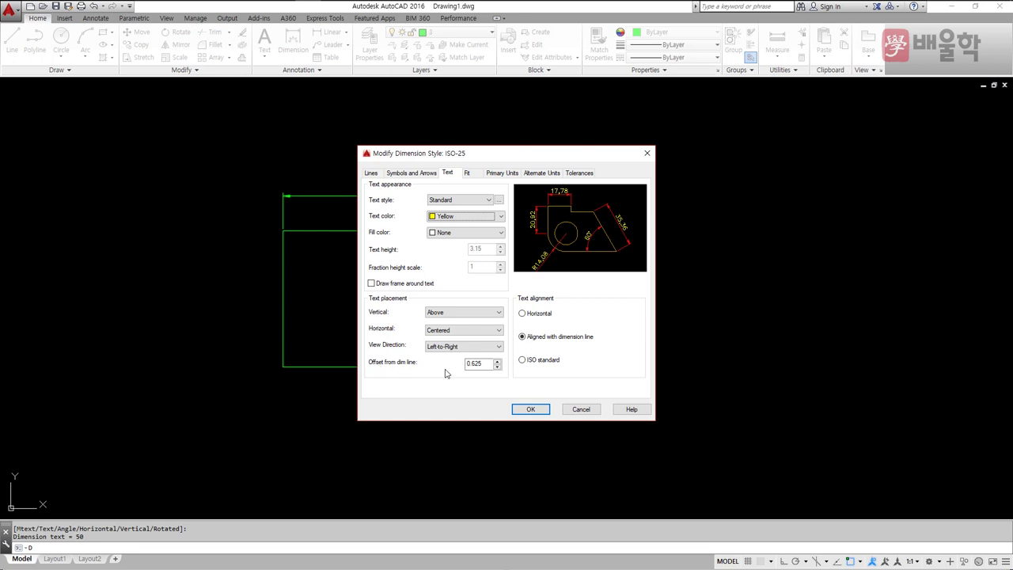
pyautogui.doubleClick(468, 363)
pyautogui.write('1')
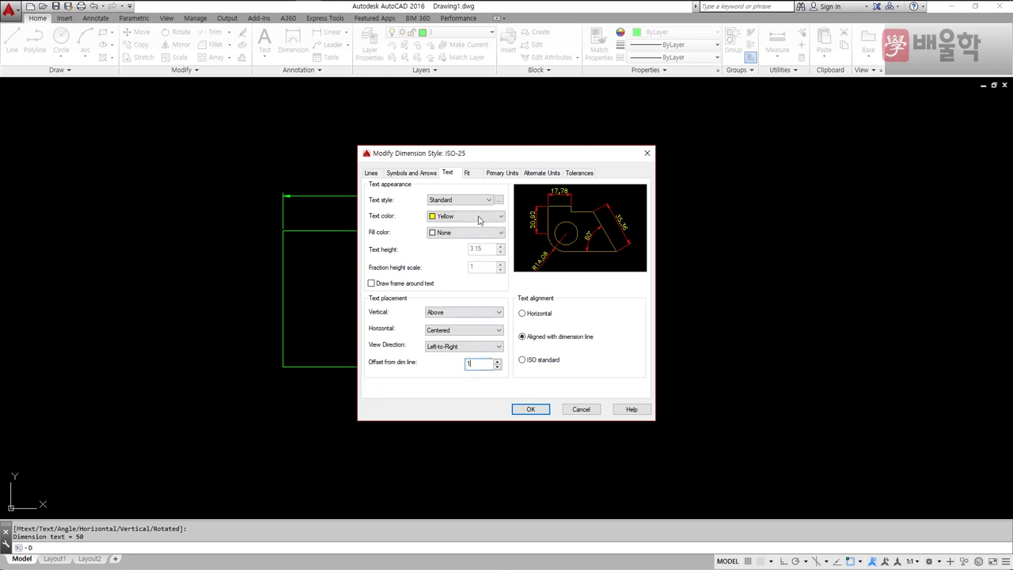
# Step: Set the decimal separator of the primary units to Period, then save the ISO-25 style and leave the style manager
pyautogui.click(499, 174)
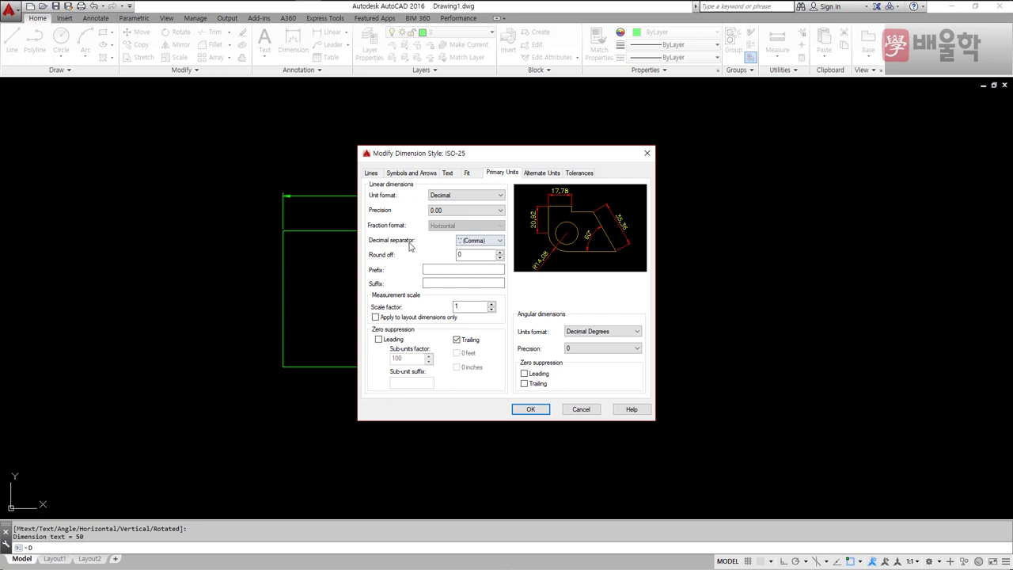
pyautogui.click(476, 240)
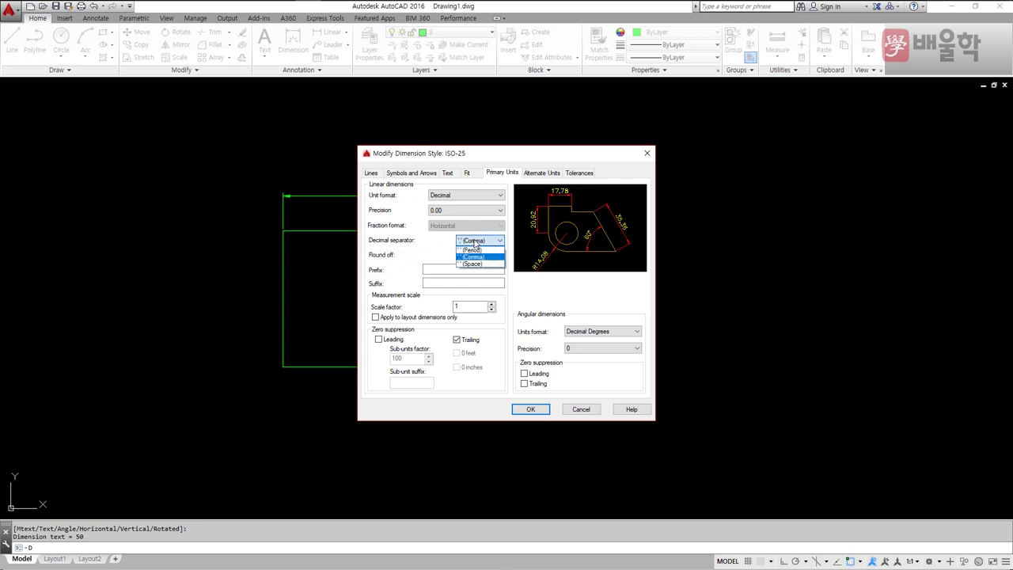
pyautogui.click(470, 249)
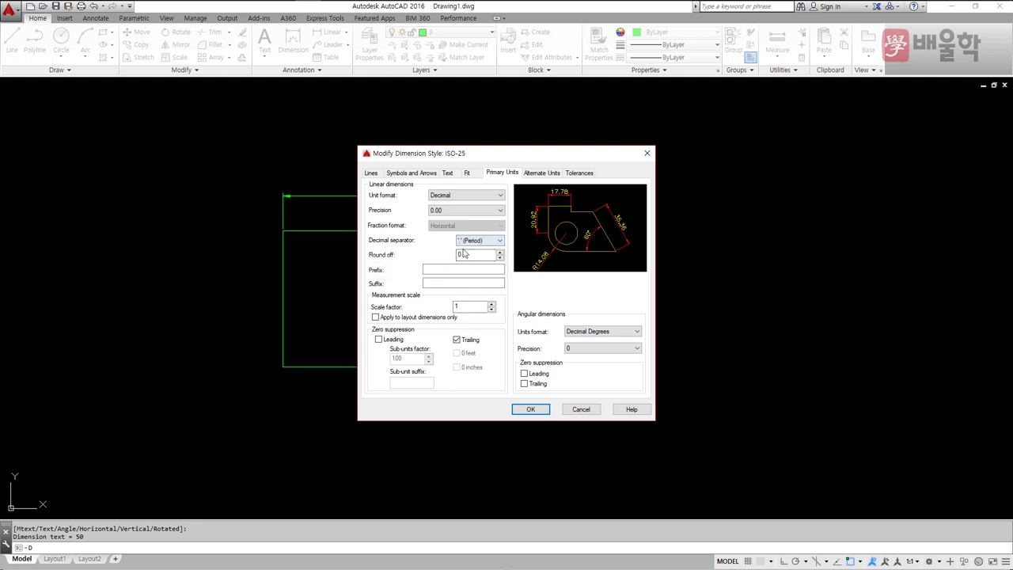
pyautogui.click(530, 411)
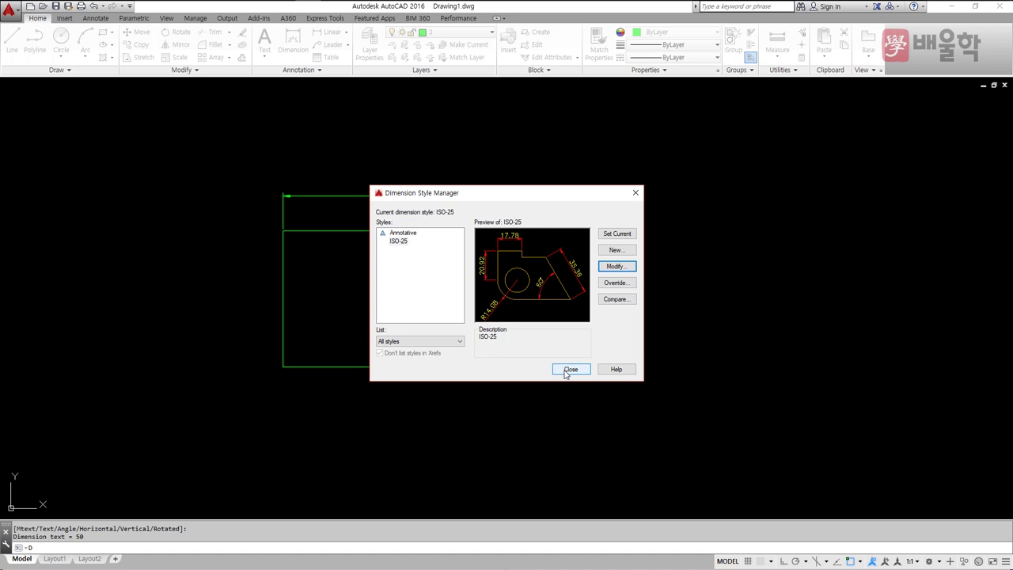
pyautogui.click(567, 372)
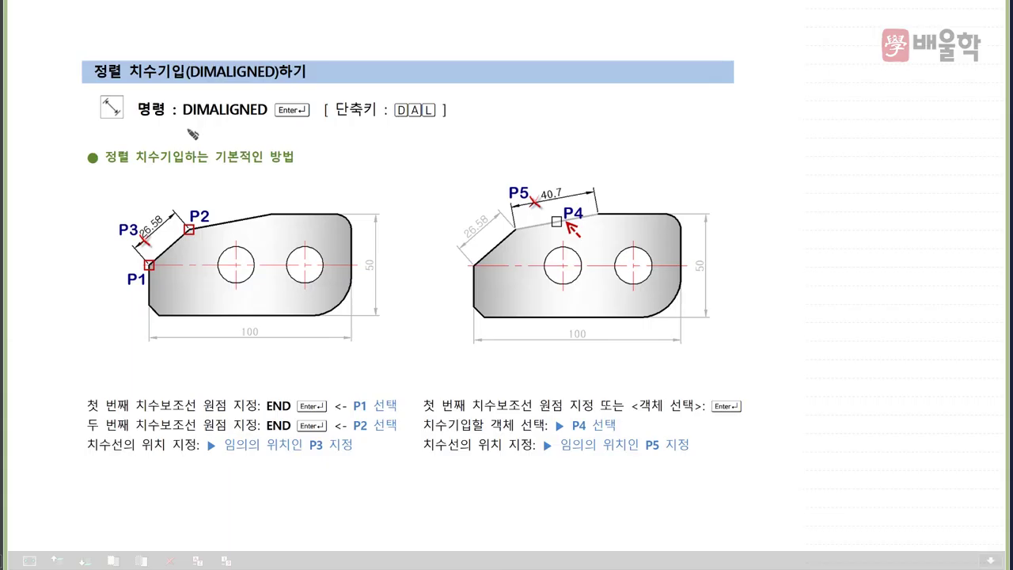
pyautogui.moveTo(184, 117); pyautogui.dragTo(267, 116)
pyautogui.moveTo(399, 123)
pyautogui.mouseDown()
pyautogui.moveTo(425, 96)
pyautogui.moveTo(435, 113)
pyautogui.moveTo(408, 125)
pyautogui.mouseUp()
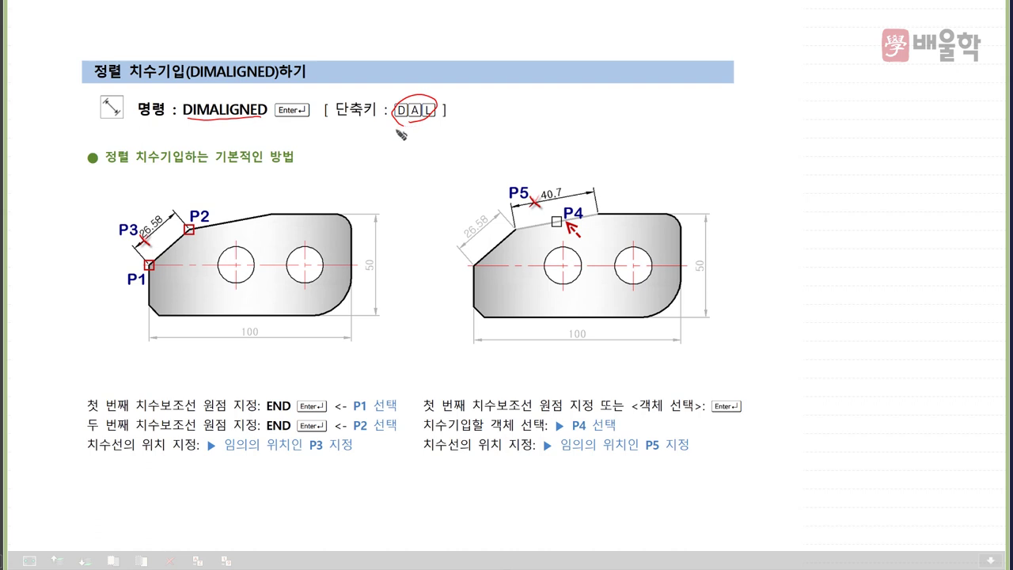
pyautogui.moveTo(134, 283)
pyautogui.mouseDown()
pyautogui.moveTo(105, 269)
pyautogui.moveTo(127, 223)
pyautogui.moveTo(179, 190)
pyautogui.moveTo(212, 242)
pyautogui.mouseUp()
pyautogui.moveTo(494, 239)
pyautogui.mouseDown()
pyautogui.moveTo(549, 182)
pyautogui.moveTo(605, 178)
pyautogui.mouseUp()
pyautogui.moveTo(616, 235); pyautogui.dragTo(529, 259)
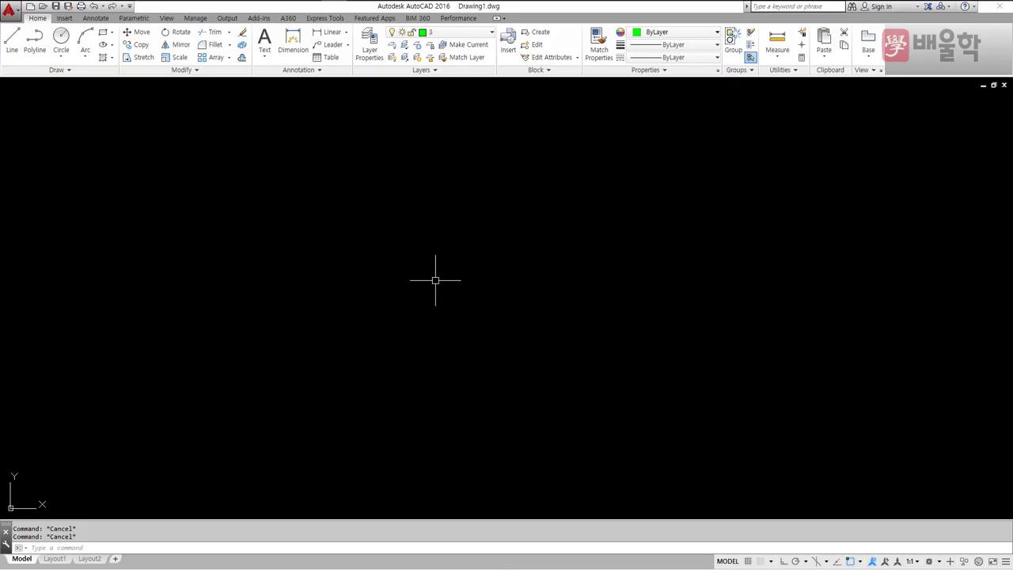
# Step: Draw a 100 by 50 rectangle near the centre of the empty drawing
pyautogui.write('REC')
pyautogui.press('Return')
pyautogui.click(333, 337)
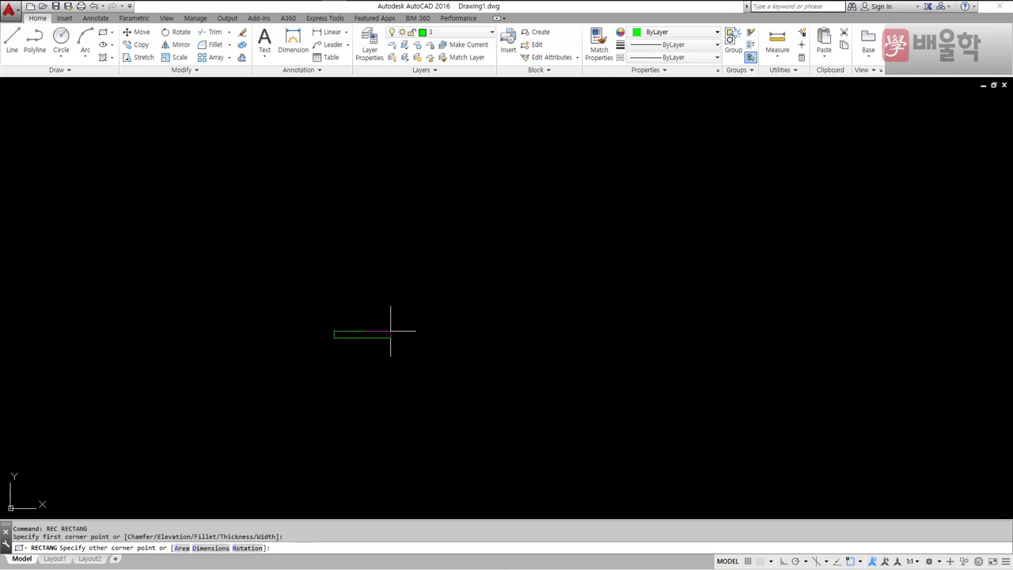
pyautogui.write('@100,50')
pyautogui.press('Return')
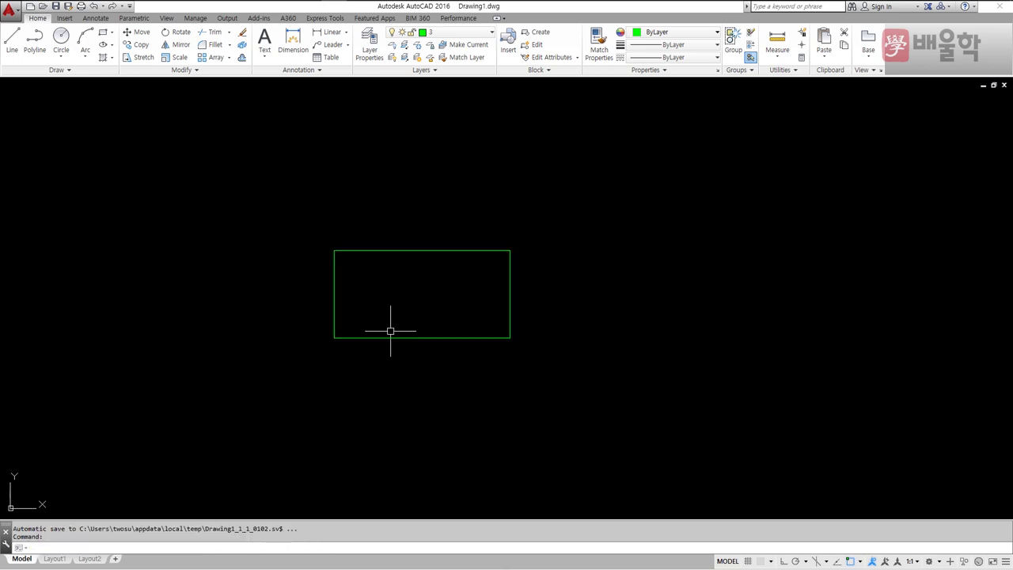
# Step: Chamfer the rectangle's upper-left corner in Multiple mode, with distances of 50 along the upper edge and 15 along the left edge
pyautogui.write('cha')
pyautogui.press('Return')
pyautogui.write('D')
pyautogui.press('Return')
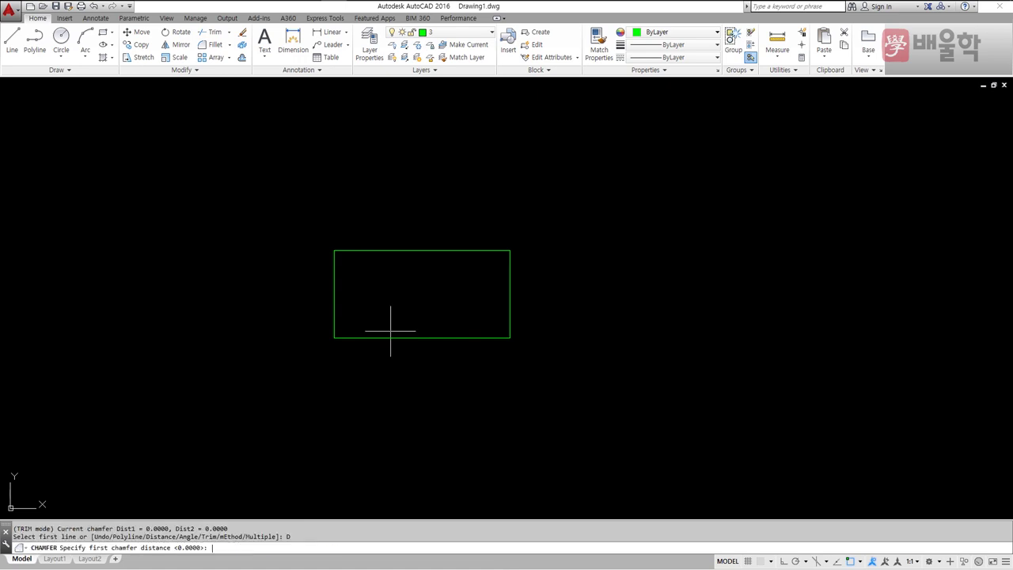
pyautogui.write('50')
pyautogui.press('Return')
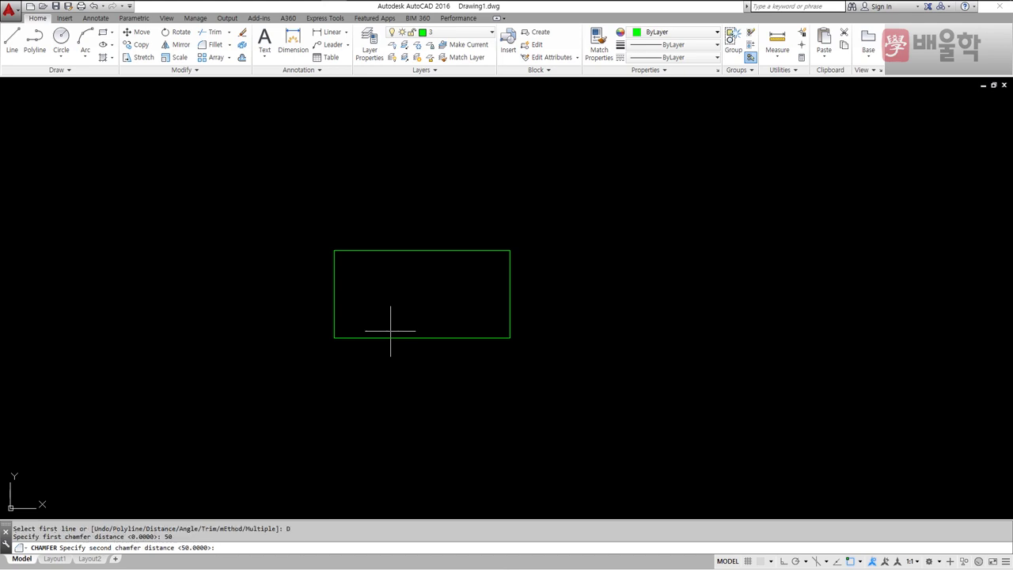
pyautogui.write('15')
pyautogui.press('Return')
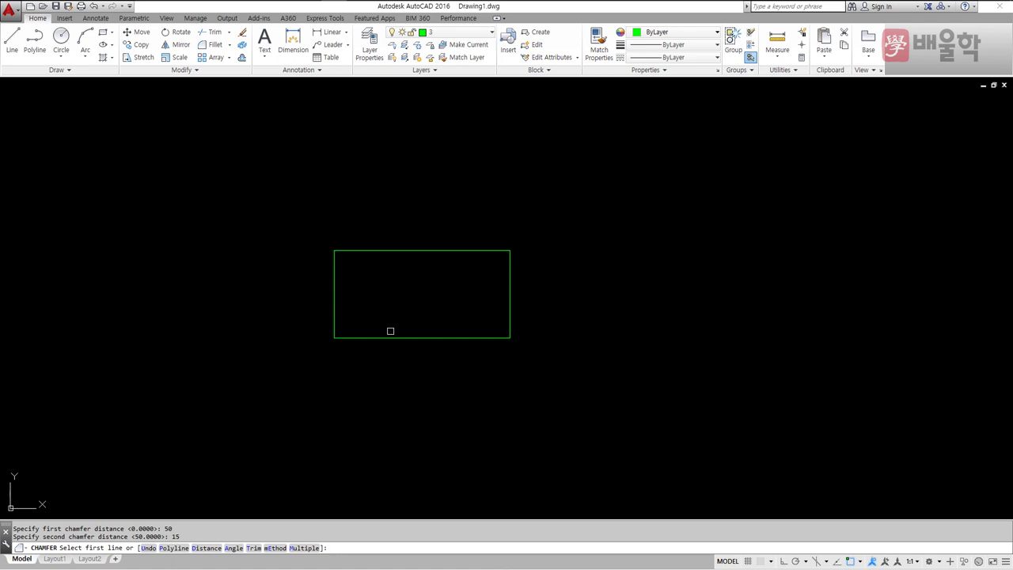
pyautogui.write('M')
pyautogui.press('Return')
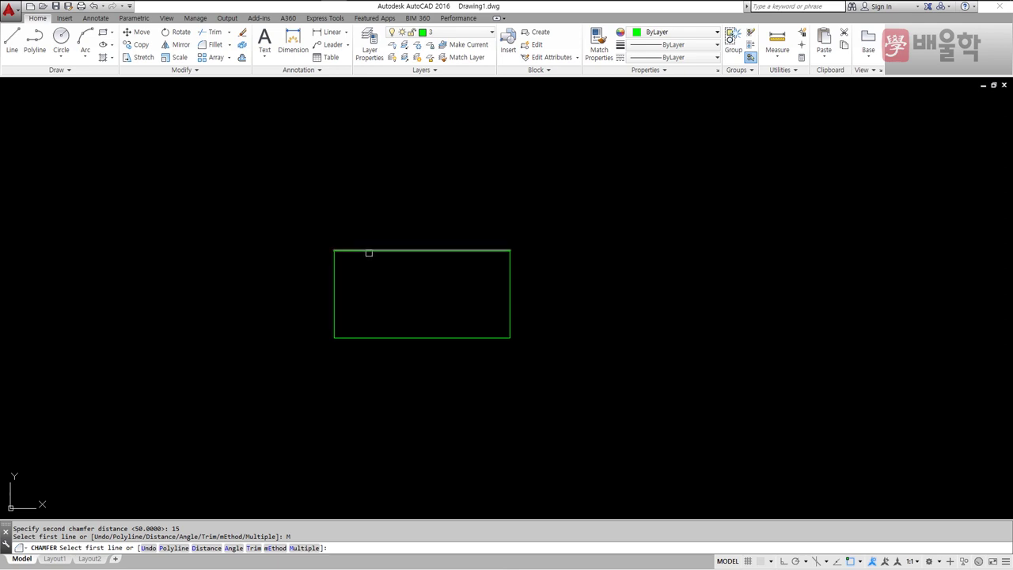
pyautogui.click(374, 251)
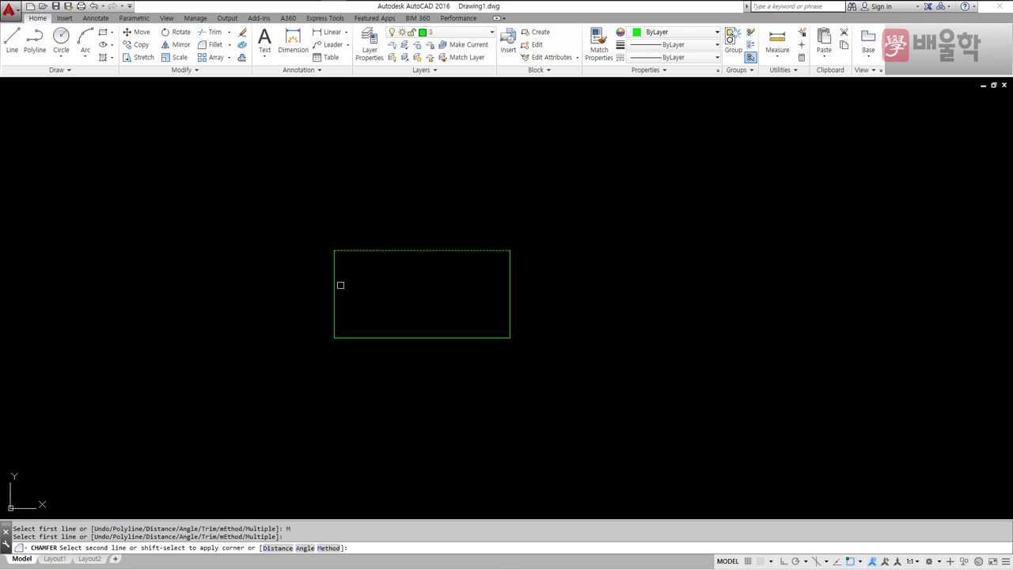
pyautogui.click(335, 294)
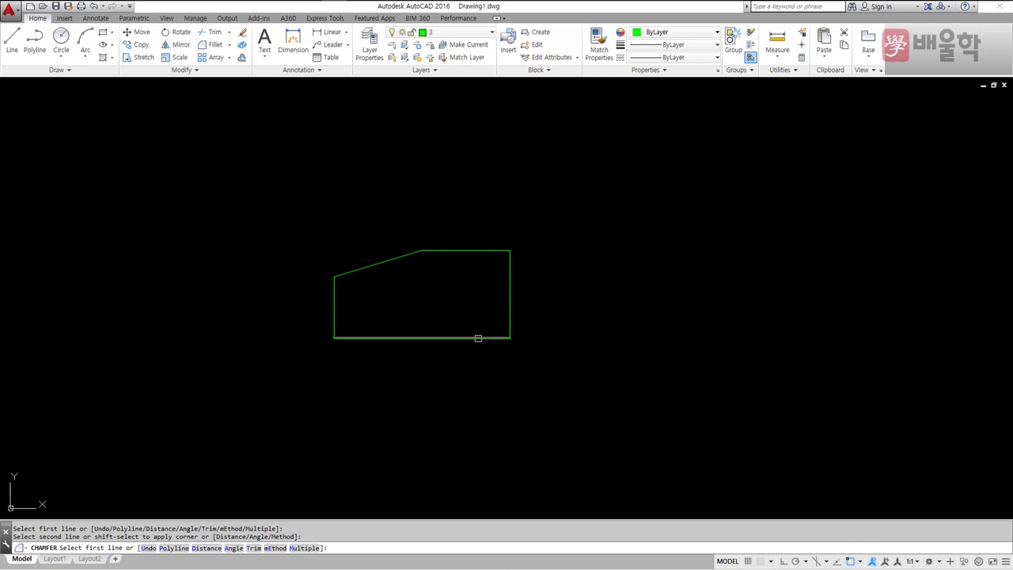
# Step: Chamfer the lower-right corner with the same distances, 50 along the lower edge and 15 along the right edge, and end the command
pyautogui.click(478, 337)
pyautogui.click(510, 310)
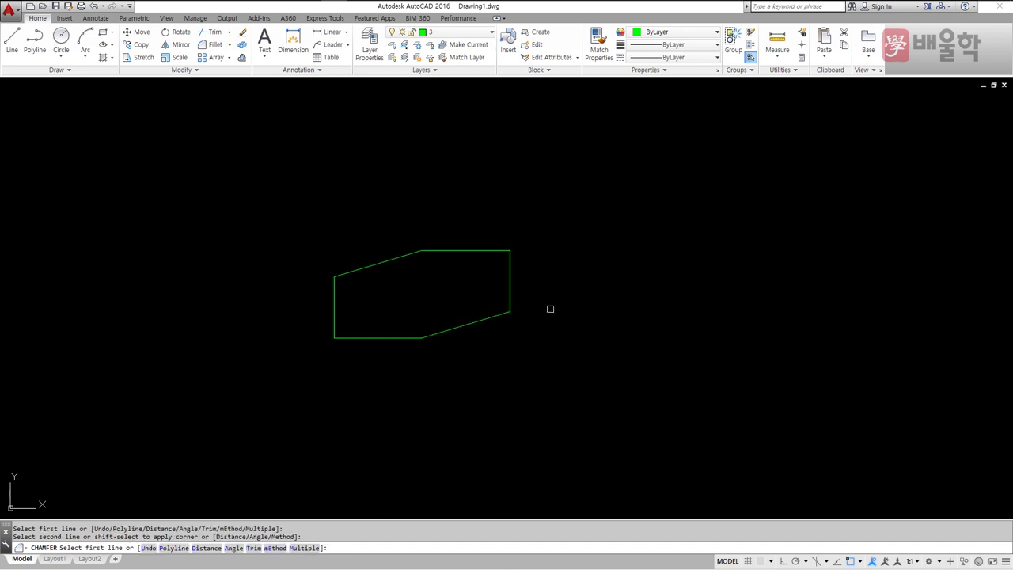
pyautogui.press('Return')
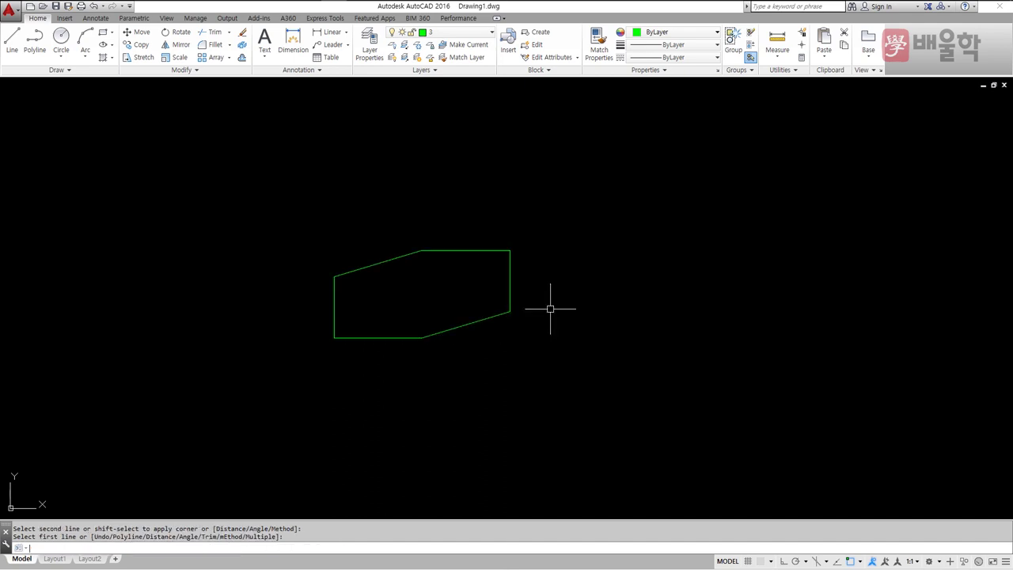
# Step: Add an aligned dimension along the upper-left sloped edge between its two endpoints, placed a short distance outside the shape
pyautogui.write('DAL')
pyautogui.press('Return')
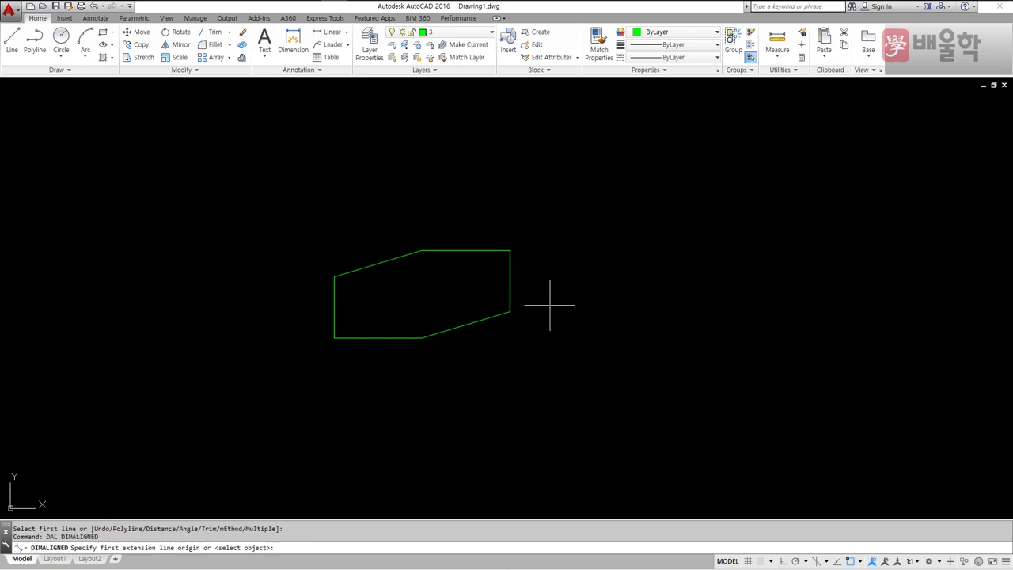
pyautogui.click(333, 276)
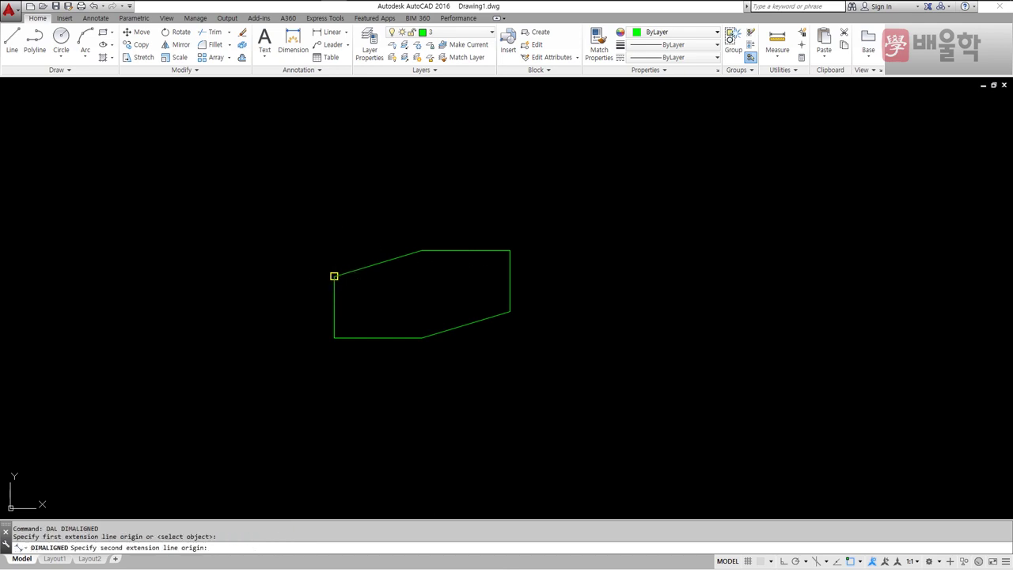
pyautogui.click(422, 250)
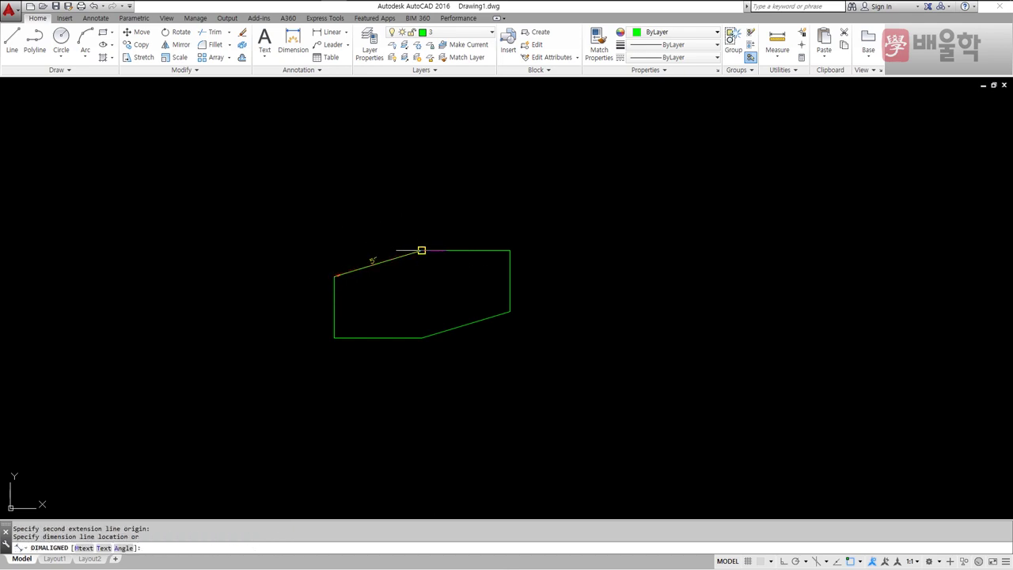
pyautogui.click(399, 235)
pyautogui.scroll(4, 400, 242)
pyautogui.scroll(-2, 407, 262)
pyautogui.moveTo(409, 264); pyautogui.dragTo(407, 234, button='middle')
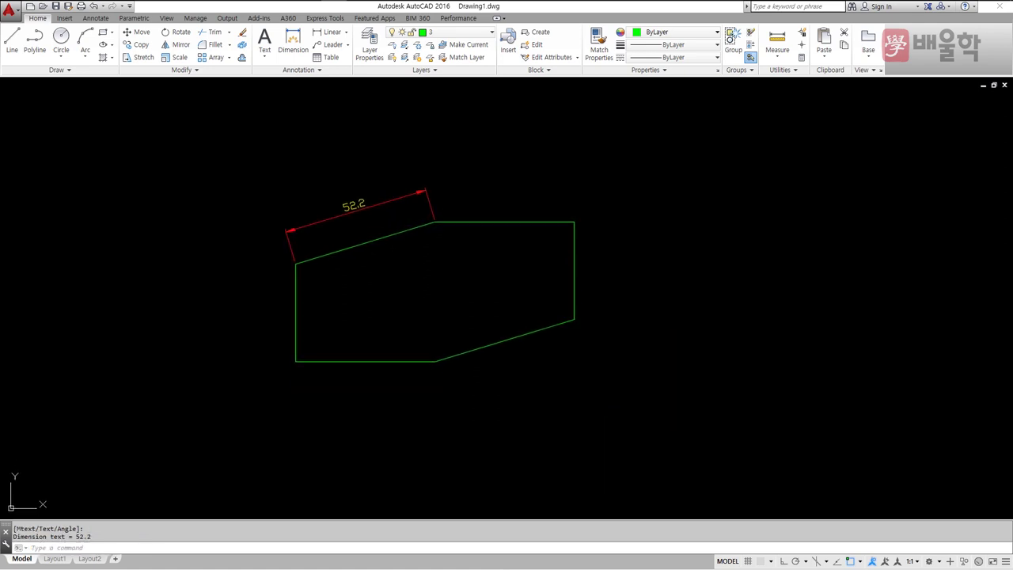
# Step: Add an aligned dimension to the lower-right sloped edge by selecting the edge itself, placed a short distance outside the shape
pyautogui.press('Return')
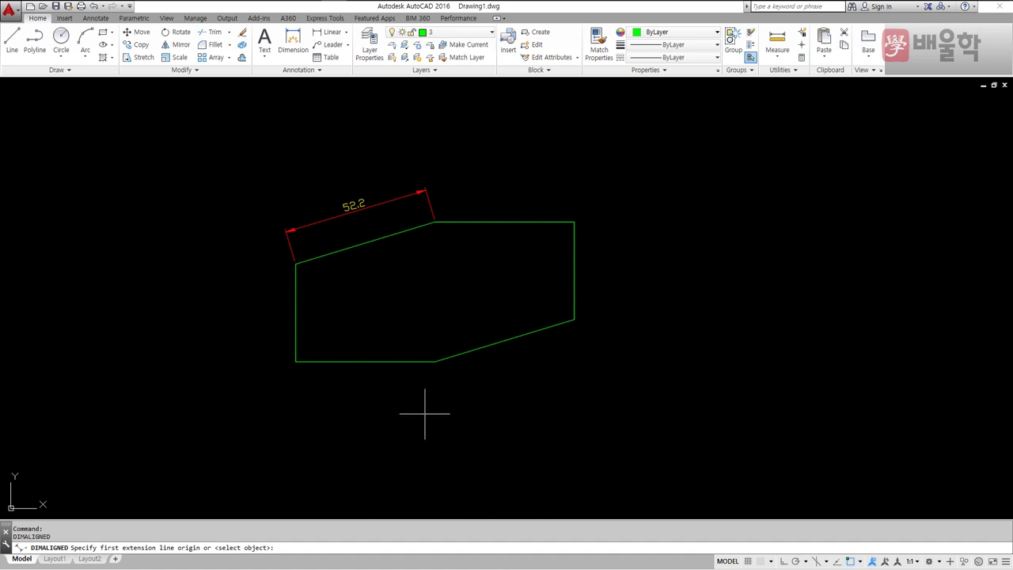
pyautogui.press('Return')
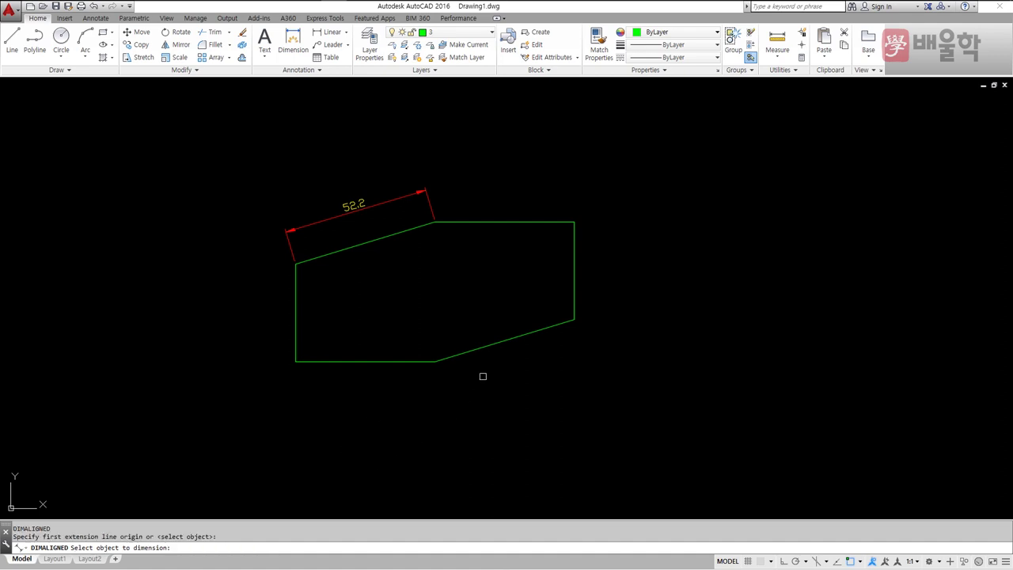
pyautogui.click(480, 349)
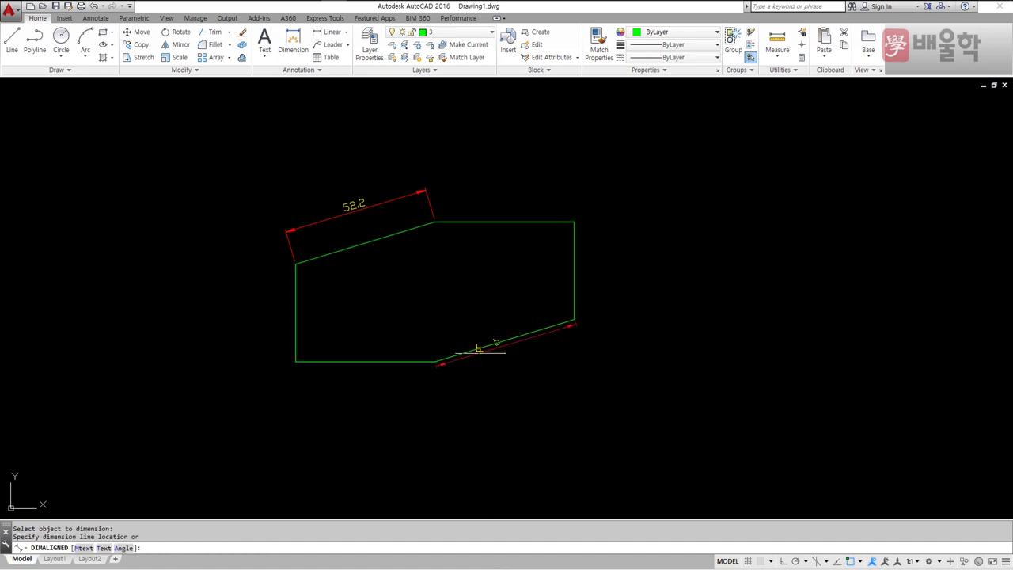
pyautogui.click(485, 384)
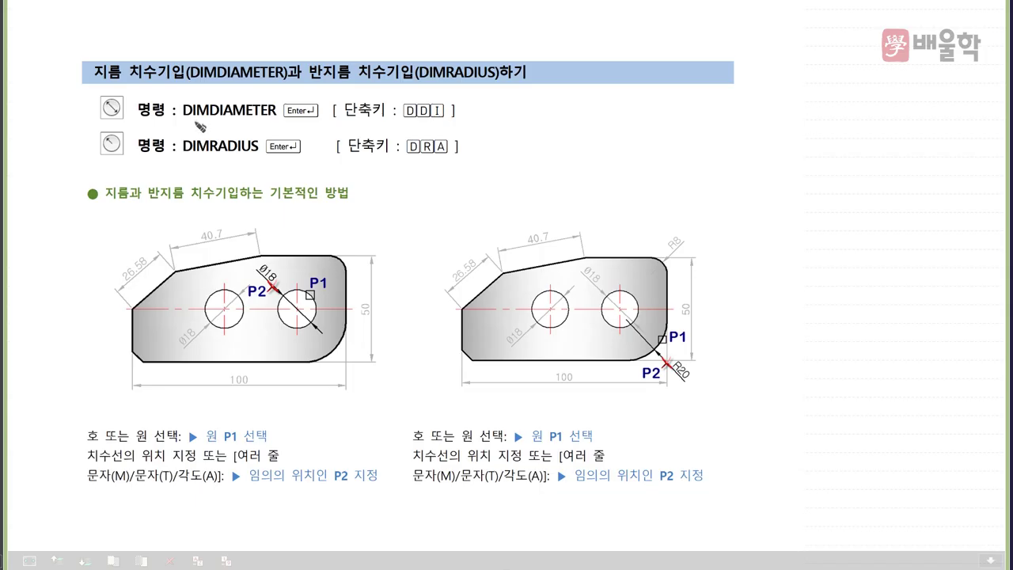
pyautogui.moveTo(181, 119); pyautogui.dragTo(269, 119)
pyautogui.moveTo(428, 121)
pyautogui.mouseDown()
pyautogui.moveTo(397, 117)
pyautogui.moveTo(409, 123)
pyautogui.mouseUp()
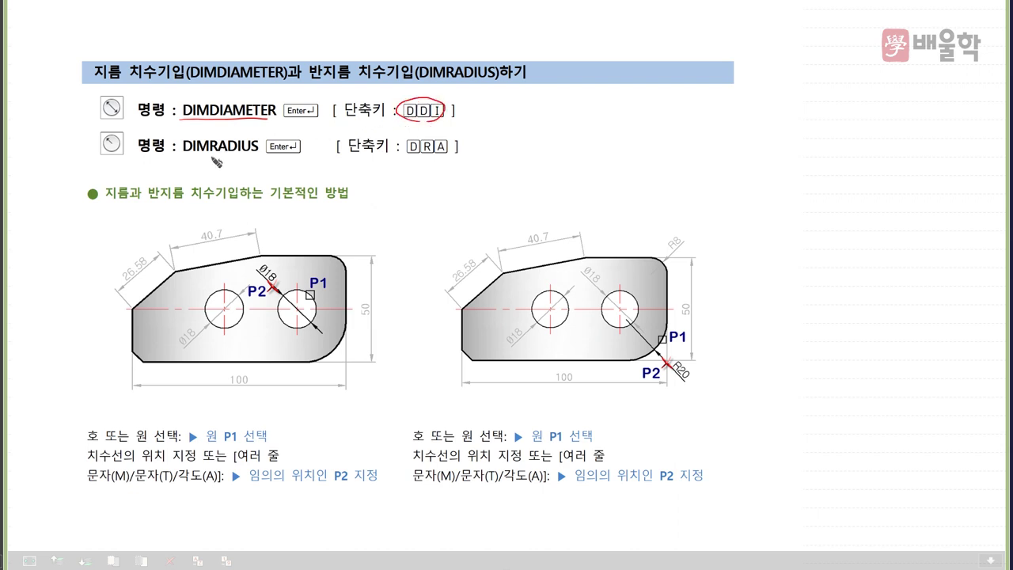
pyautogui.moveTo(184, 153); pyautogui.dragTo(236, 152)
pyautogui.moveTo(431, 160)
pyautogui.mouseDown()
pyautogui.moveTo(428, 143)
pyautogui.moveTo(427, 162)
pyautogui.mouseUp()
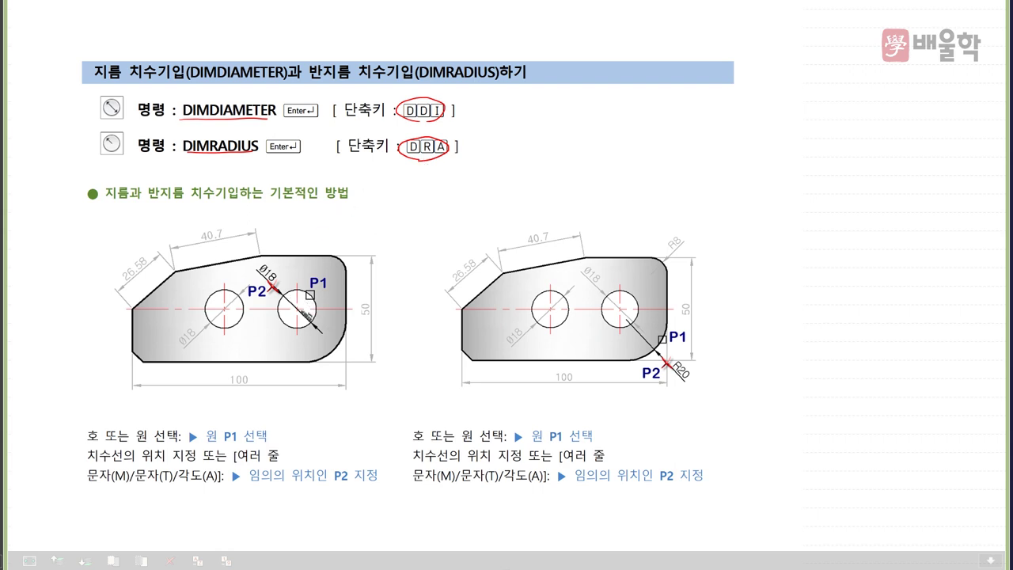
pyautogui.moveTo(283, 336)
pyautogui.mouseDown()
pyautogui.moveTo(260, 329)
pyautogui.moveTo(253, 292)
pyautogui.moveTo(264, 268)
pyautogui.moveTo(330, 266)
pyautogui.moveTo(351, 290)
pyautogui.moveTo(326, 324)
pyautogui.mouseUp()
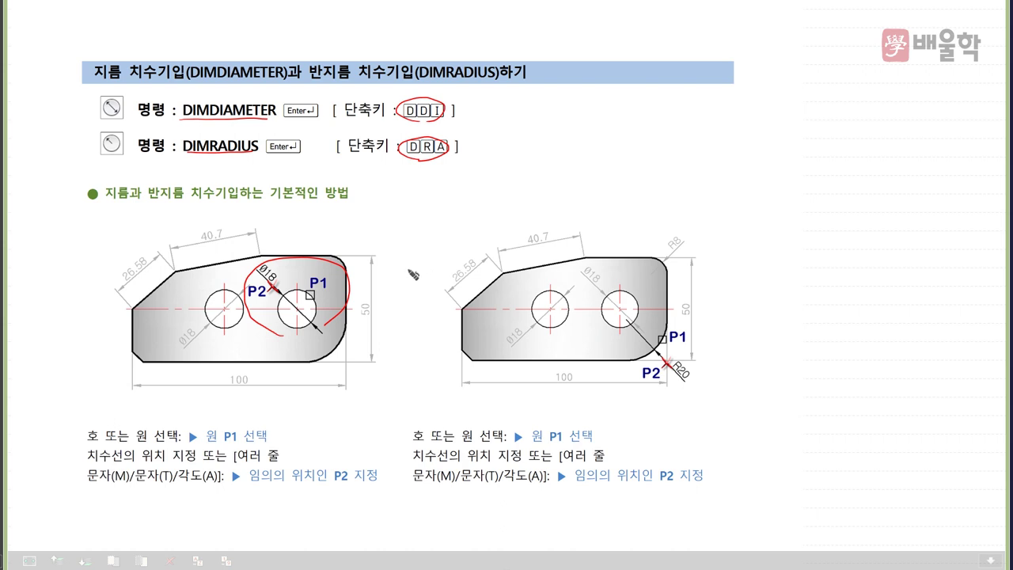
pyautogui.moveTo(622, 366)
pyautogui.mouseDown()
pyautogui.moveTo(633, 324)
pyautogui.moveTo(715, 360)
pyautogui.moveTo(622, 380)
pyautogui.moveTo(622, 358)
pyautogui.mouseUp()
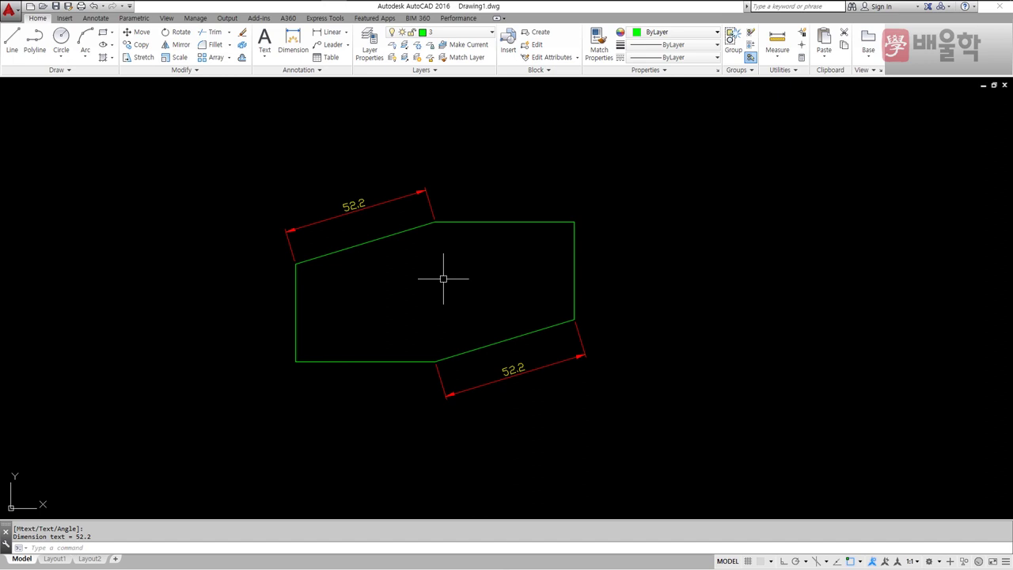
# Step: Fillet the outline's upper-right and lower-left corners with a radius of 20 in Multiple mode, and end the command
pyautogui.write('f')
pyautogui.press('Return')
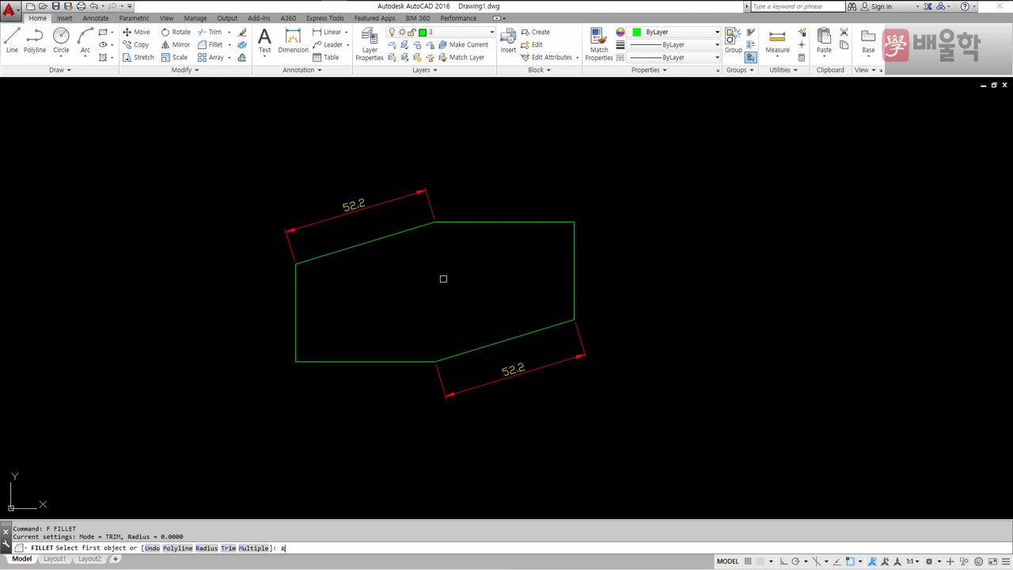
pyautogui.press('Return')
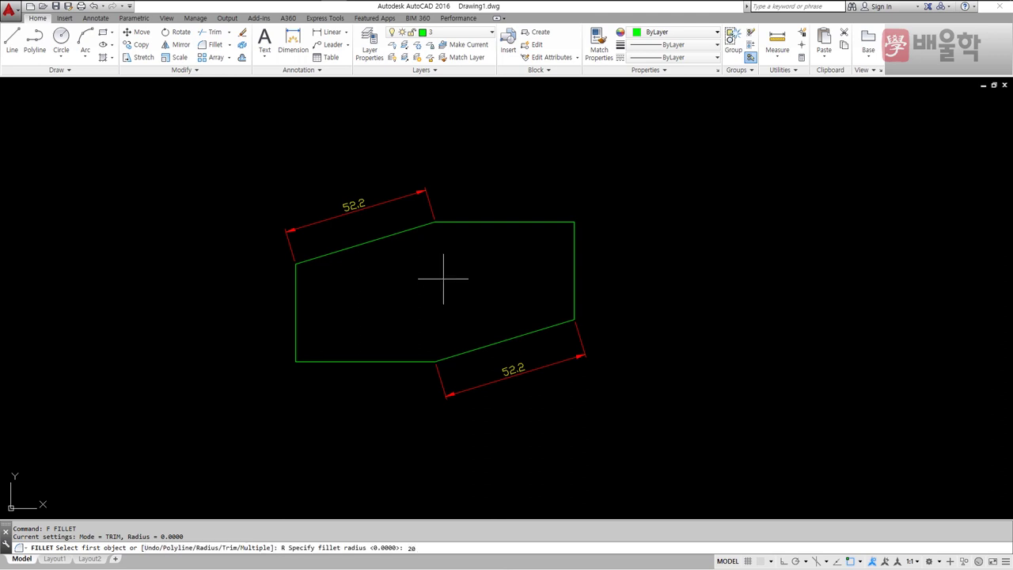
pyautogui.press('Return')
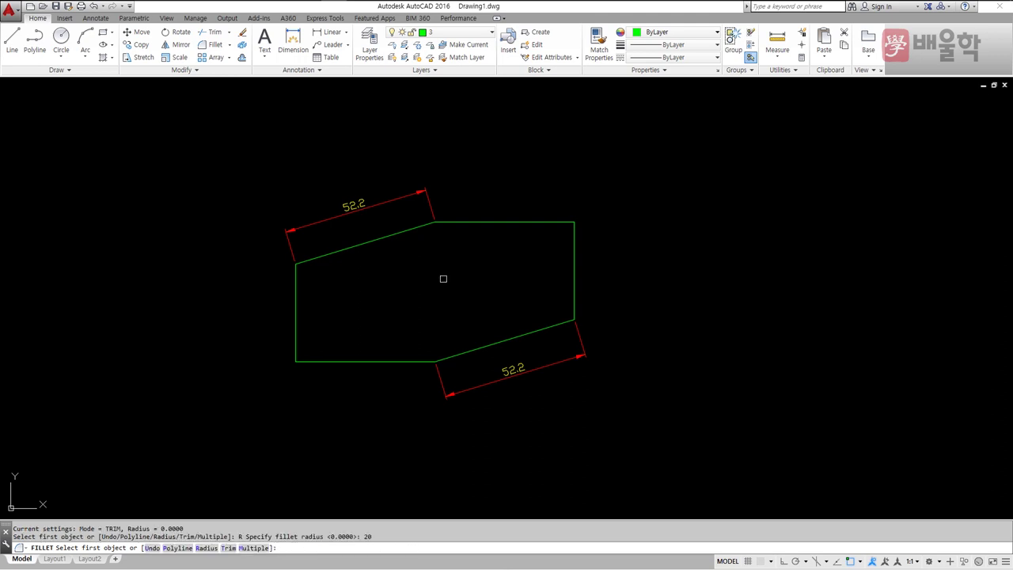
pyautogui.write('M')
pyautogui.press('Return')
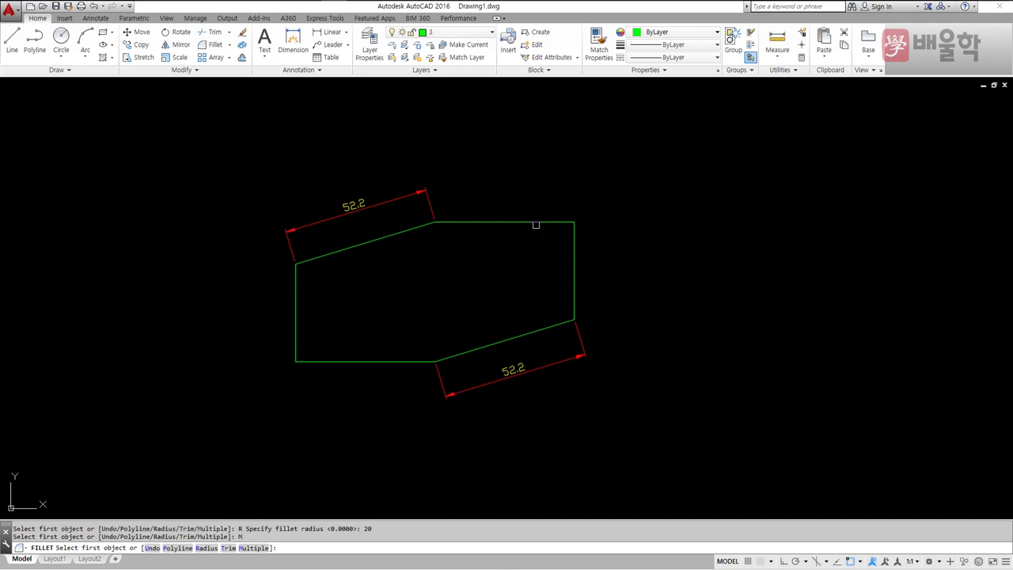
pyautogui.click(535, 223)
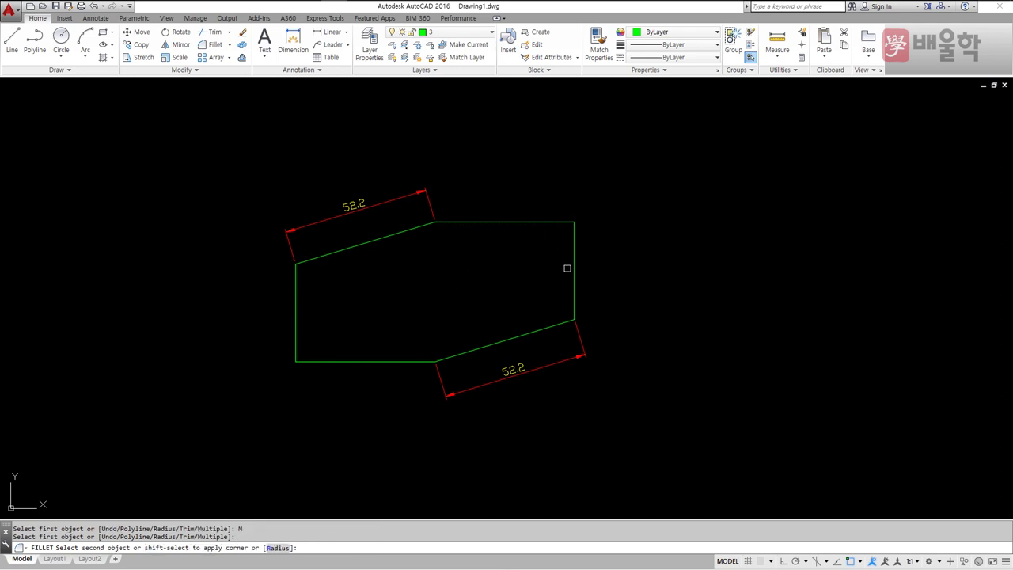
pyautogui.click(573, 269)
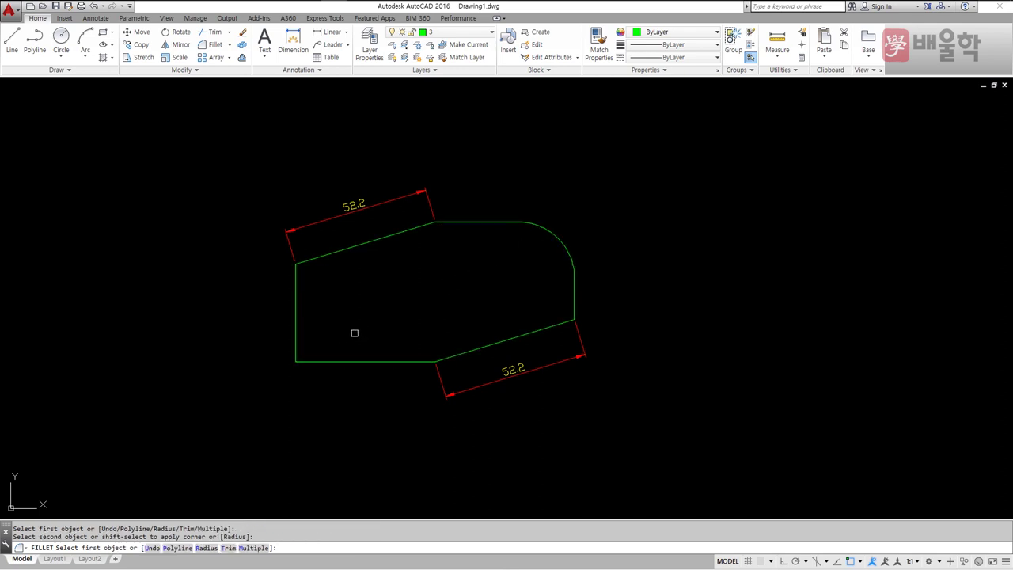
pyautogui.click(295, 323)
pyautogui.click(326, 359)
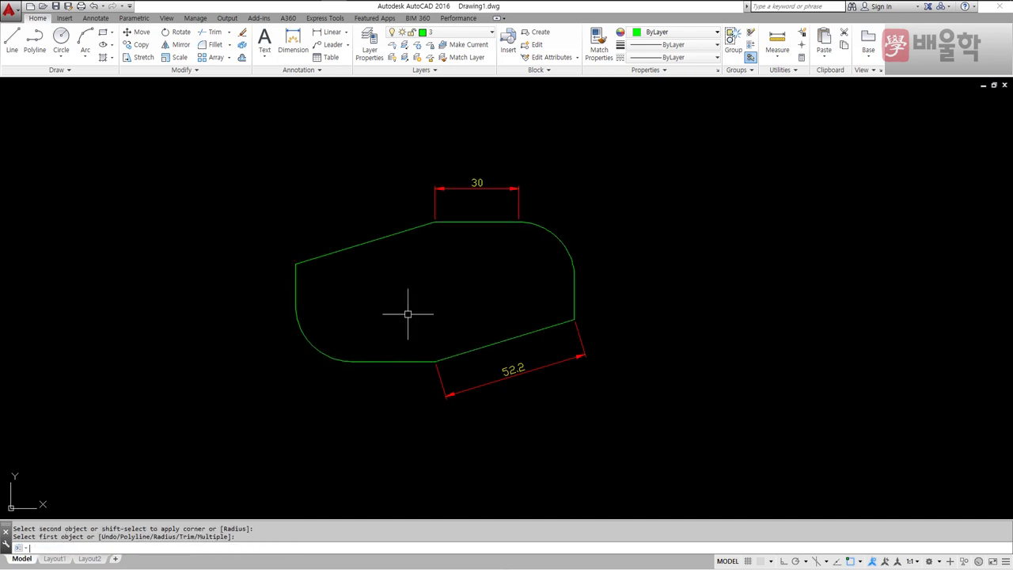
pyautogui.press('Return')
# Step: Draw a circle of radius 10 centred on the centre of the lower-left fillet arc
pyautogui.write('c')
pyautogui.press('Return')
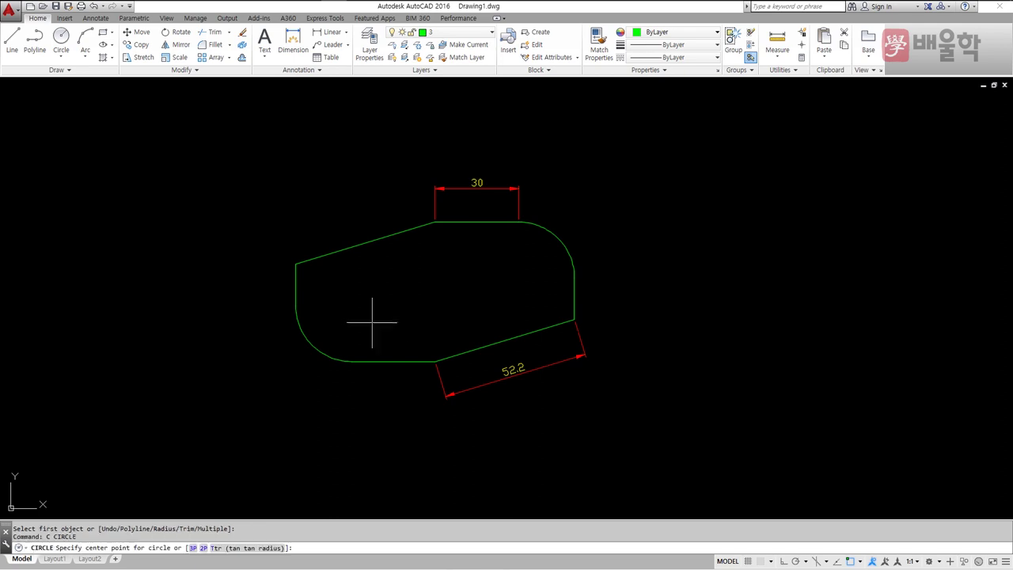
pyautogui.click(351, 305)
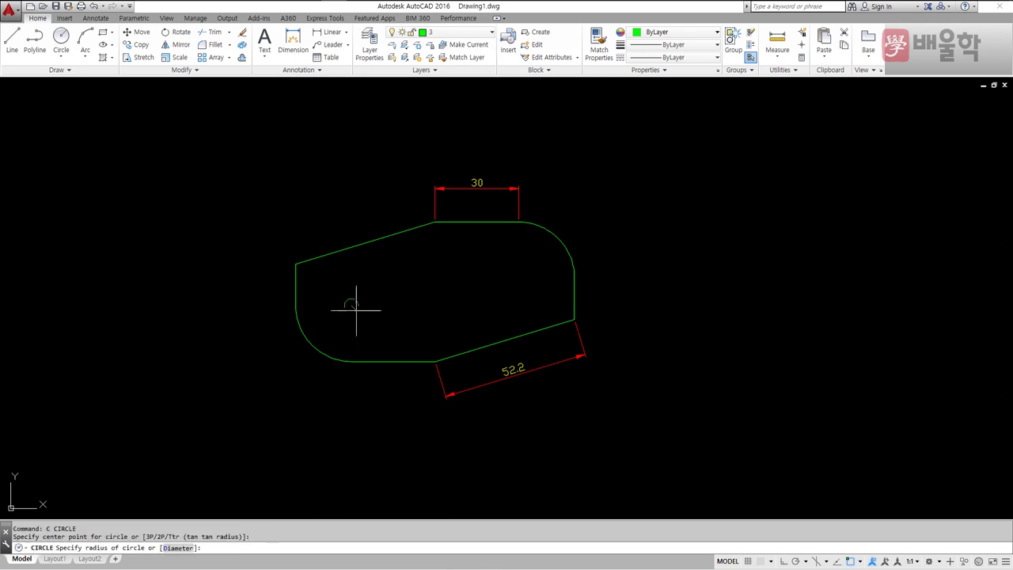
pyautogui.write('10')
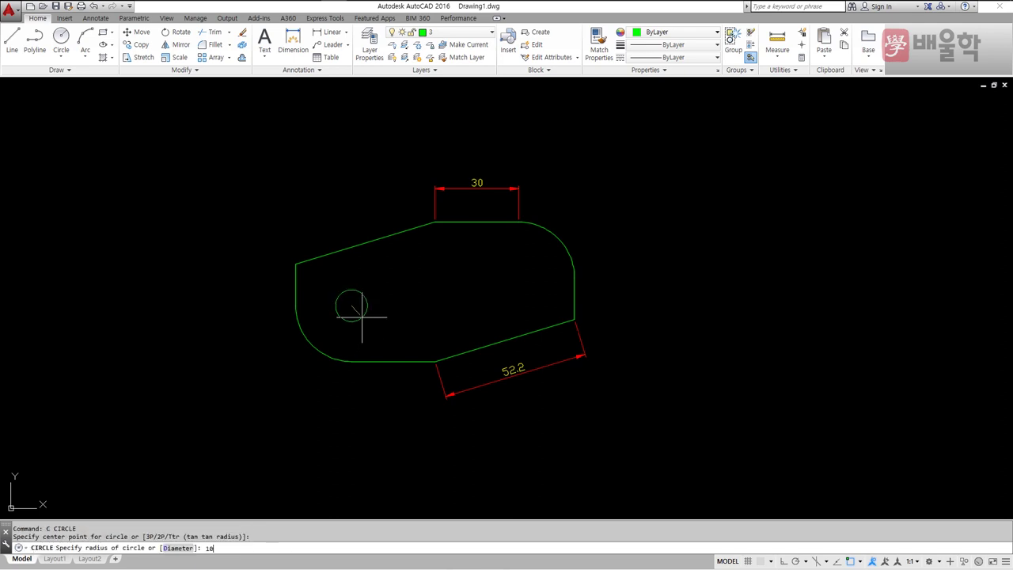
pyautogui.press('Return')
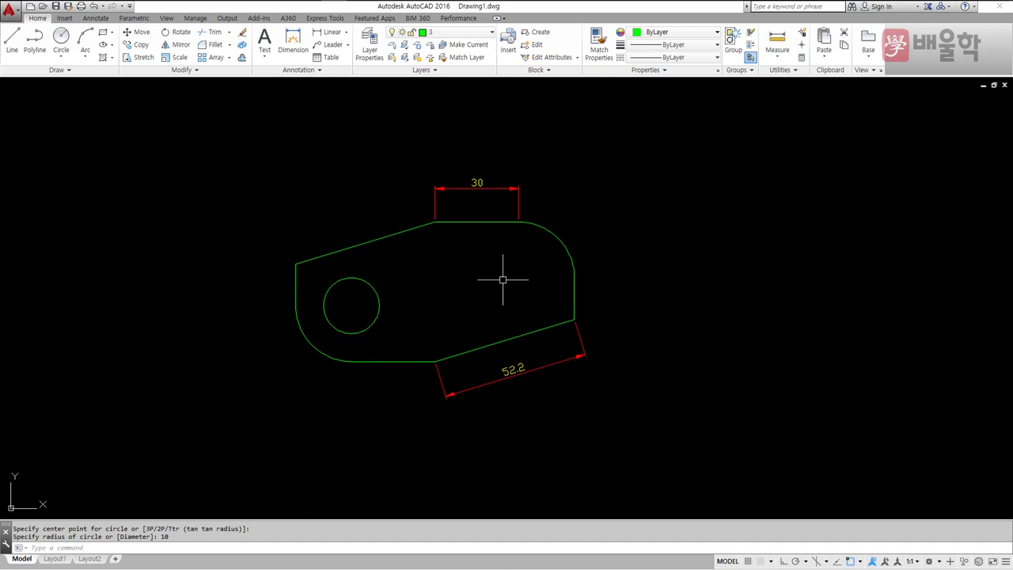
# Step: Draw a second circle of radius 10 centred on the centre of the upper-right fillet arc
pyautogui.press('Return')
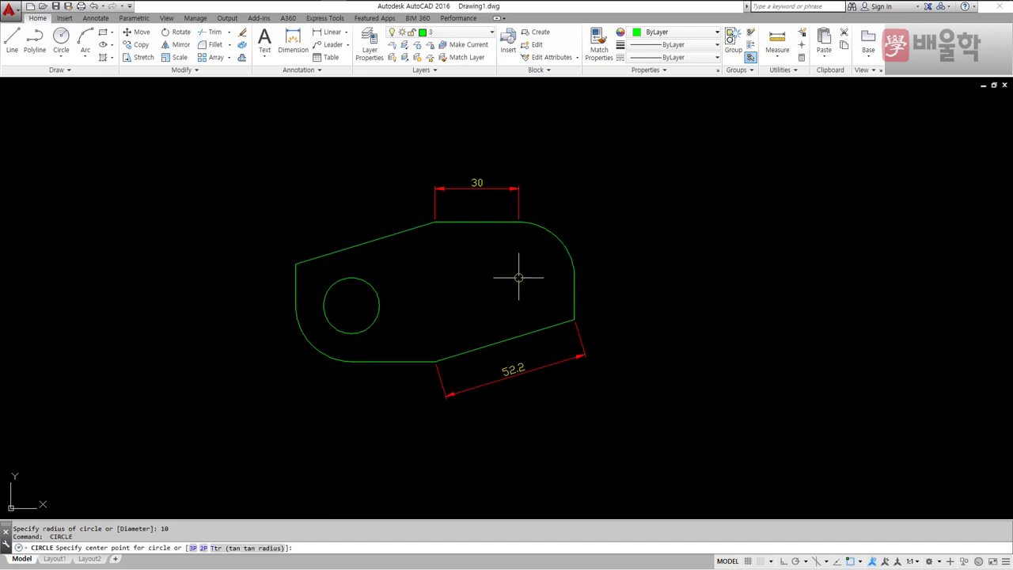
pyautogui.click(518, 277)
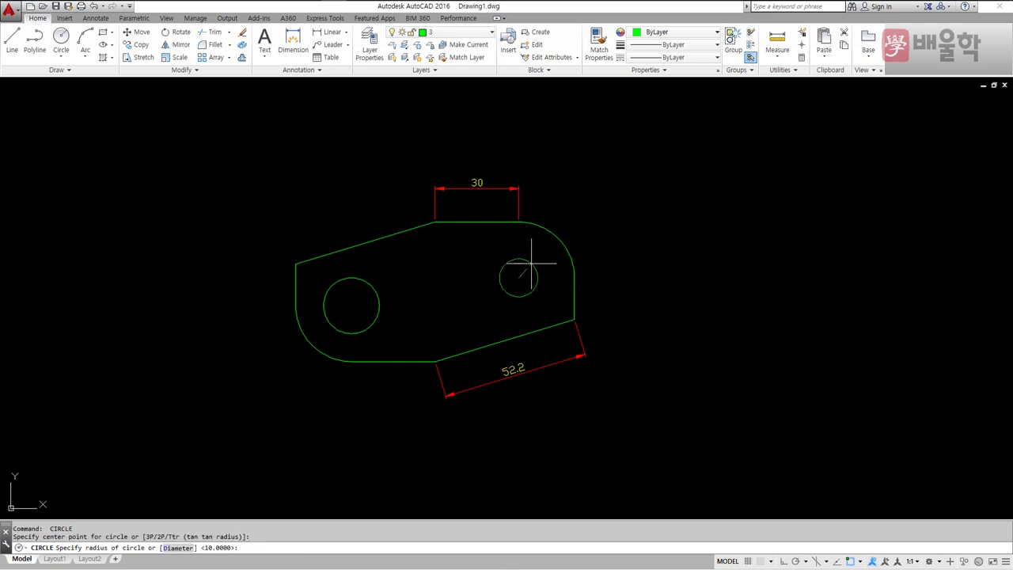
pyautogui.write('10')
pyautogui.press('Return')
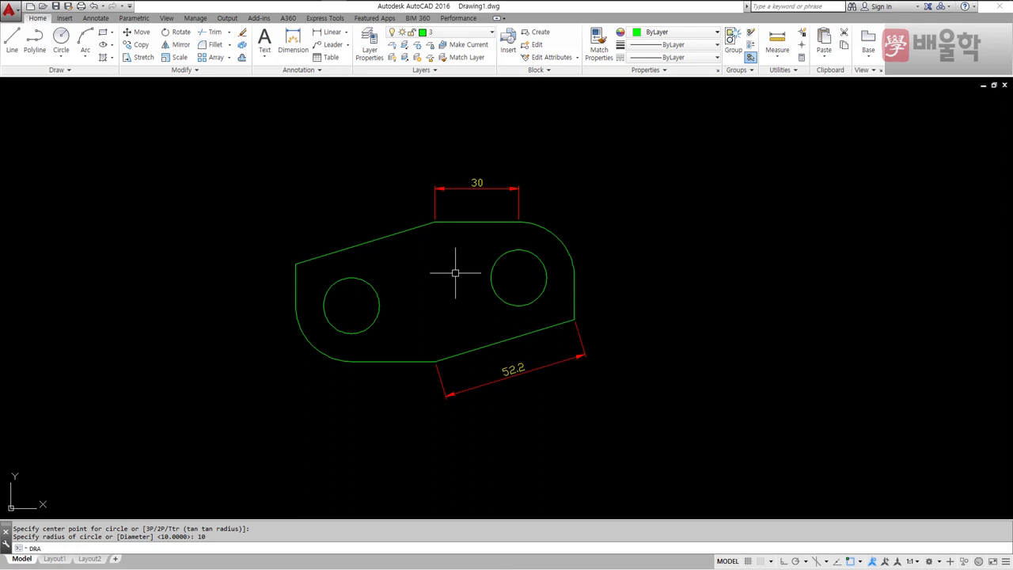
# Step: Add a radius dimension to the lower-left fillet arc, with its text just outside the corner
pyautogui.write('DRA')
pyautogui.press('Return')
pyautogui.click(315, 347)
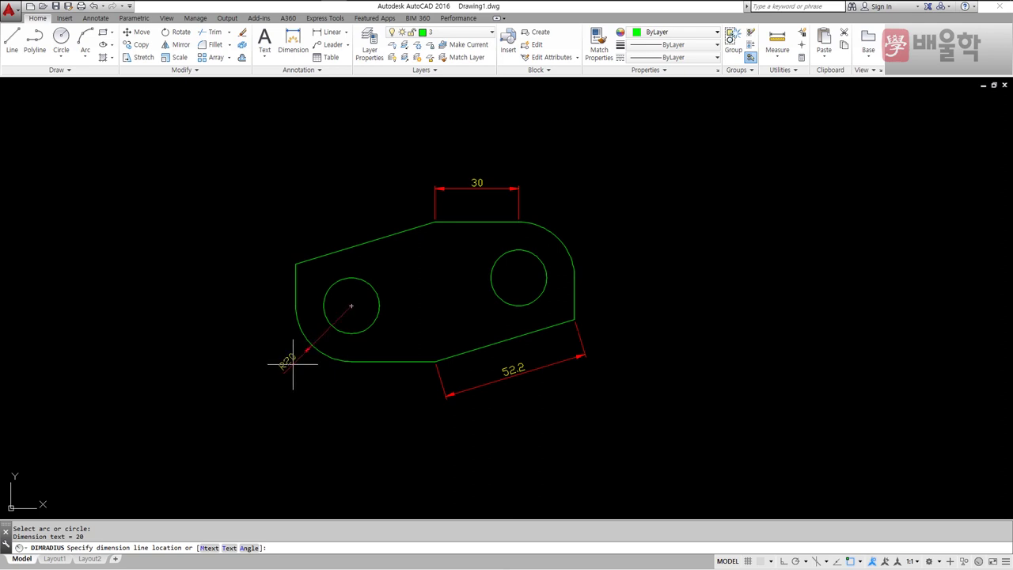
pyautogui.click(293, 364)
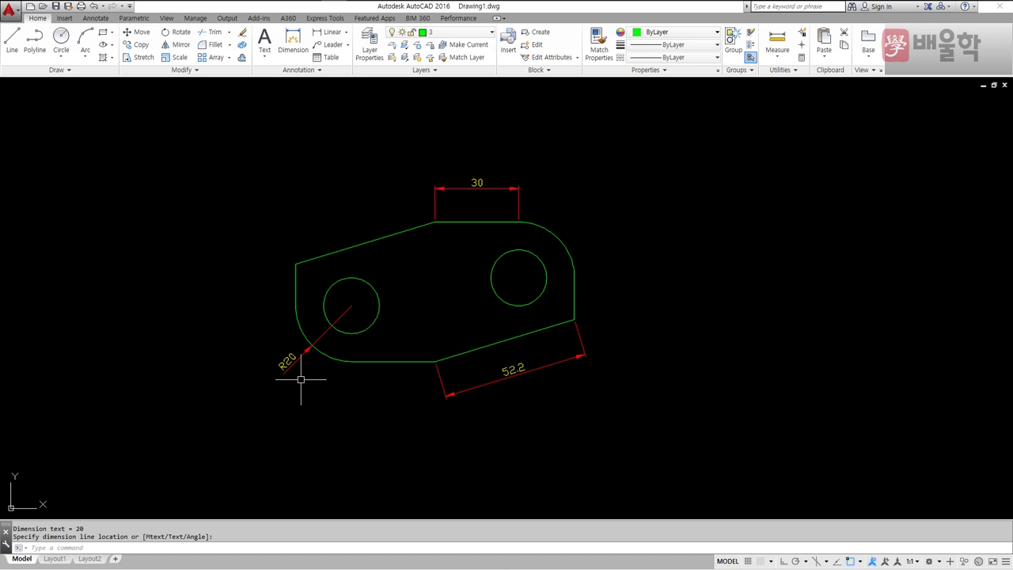
# Step: Add a diameter dimension to the left circle, with its text outside the outline beyond the upper-left sloped edge
pyautogui.write('DDI')
pyautogui.press('Return')
pyautogui.click(326, 296)
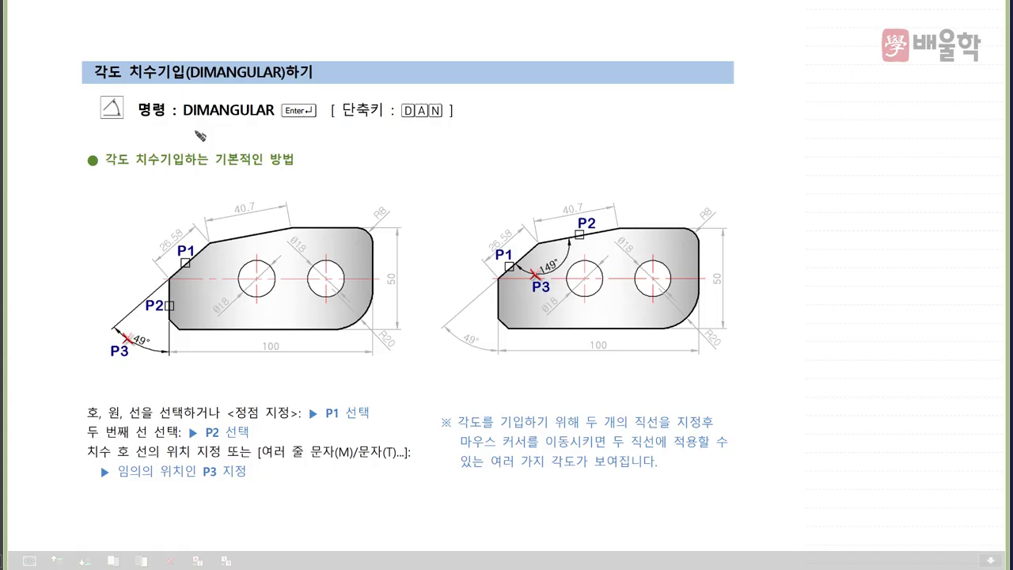
pyautogui.moveTo(181, 116); pyautogui.dragTo(252, 116)
pyautogui.moveTo(405, 125)
pyautogui.mouseDown()
pyautogui.moveTo(415, 102)
pyautogui.moveTo(440, 121)
pyautogui.mouseUp()
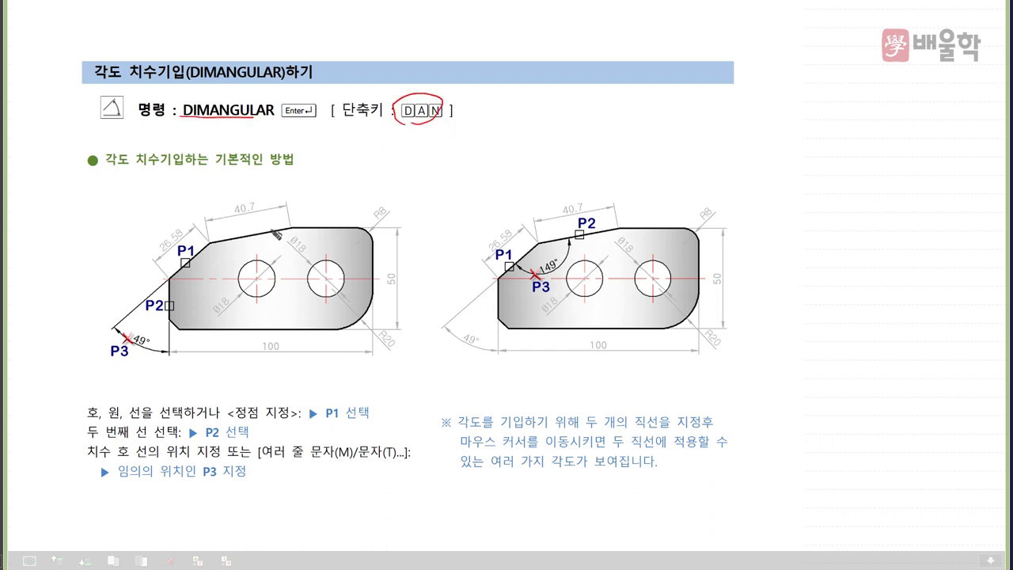
pyautogui.moveTo(167, 358)
pyautogui.mouseDown()
pyautogui.moveTo(101, 337)
pyautogui.moveTo(128, 294)
pyautogui.moveTo(177, 283)
pyautogui.moveTo(197, 326)
pyautogui.mouseUp()
pyautogui.moveTo(544, 294)
pyautogui.mouseDown()
pyautogui.moveTo(494, 246)
pyautogui.moveTo(535, 225)
pyautogui.moveTo(586, 234)
pyautogui.moveTo(542, 297)
pyautogui.mouseUp()
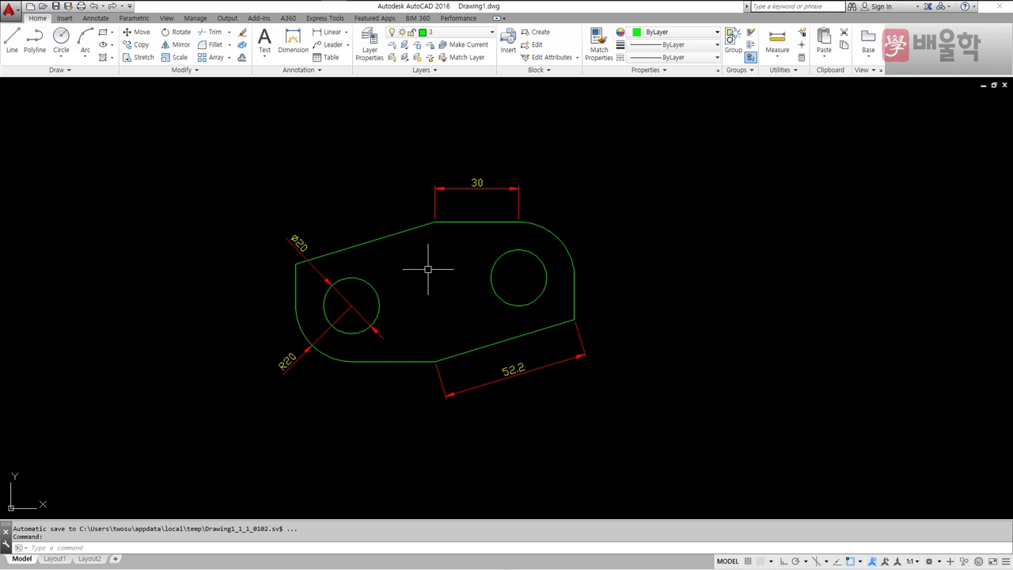
# Step: Add an angular dimension between the upper-left sloped edge and the horizontal upper edge, placed outside above the sloped edge
pyautogui.write('dan')
pyautogui.press('Return')
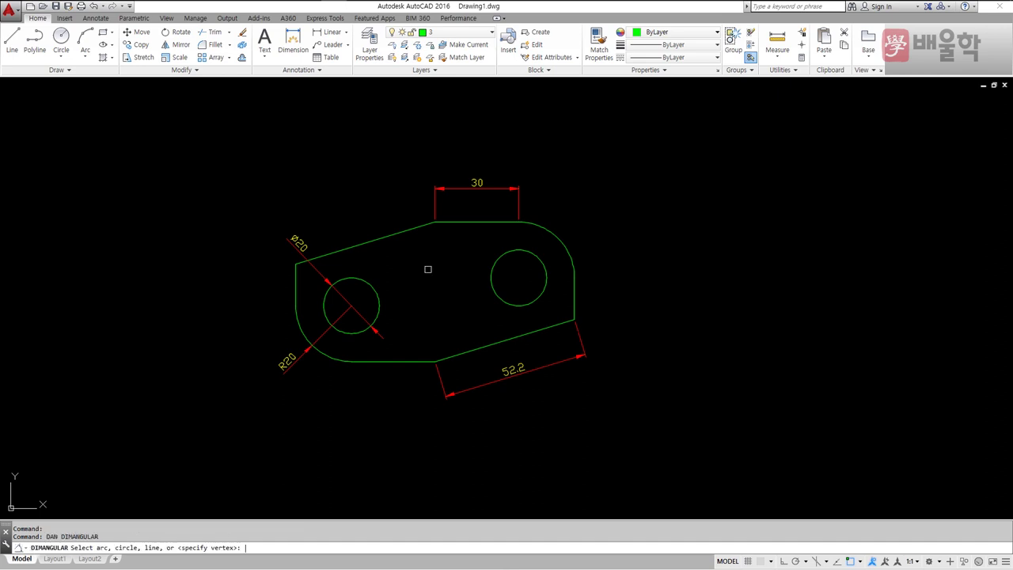
pyautogui.click(414, 231)
pyautogui.click(453, 224)
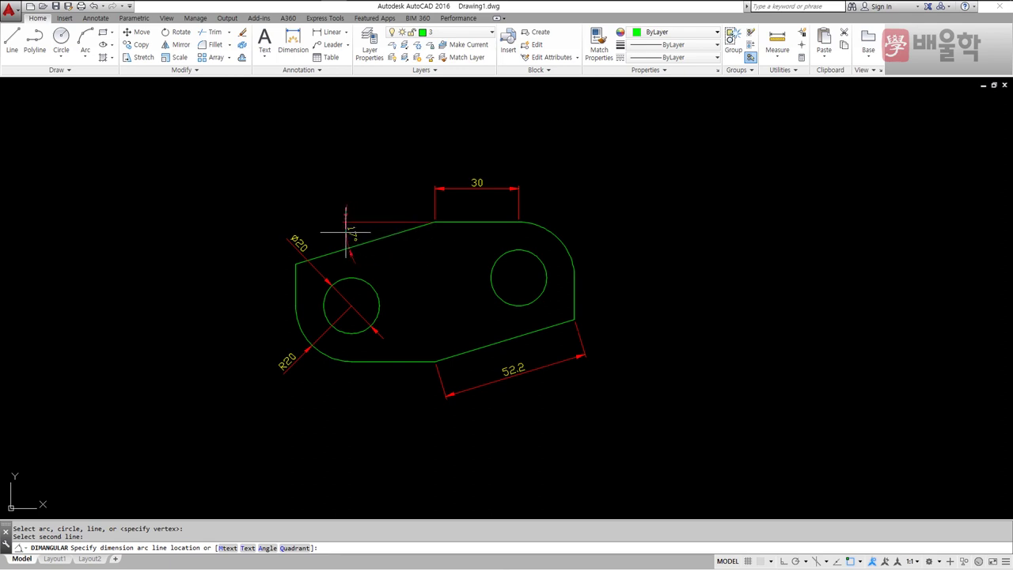
pyautogui.click(347, 228)
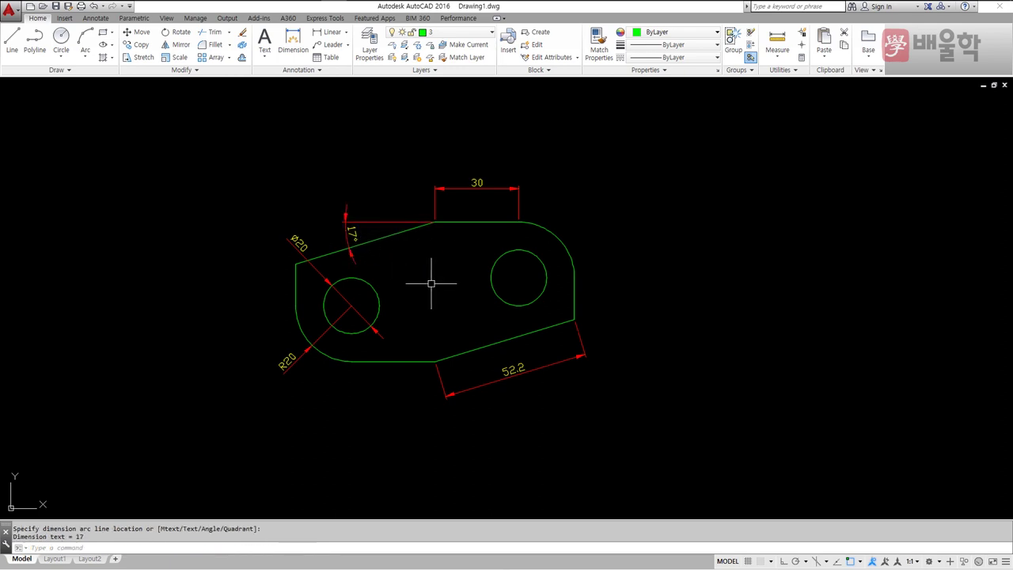
# Step: Add an angular dimension between the horizontal lower edge and the lower-right sloped edge, placed inside the shape above their corner
pyautogui.press('Return')
pyautogui.click(417, 359)
pyautogui.click(450, 356)
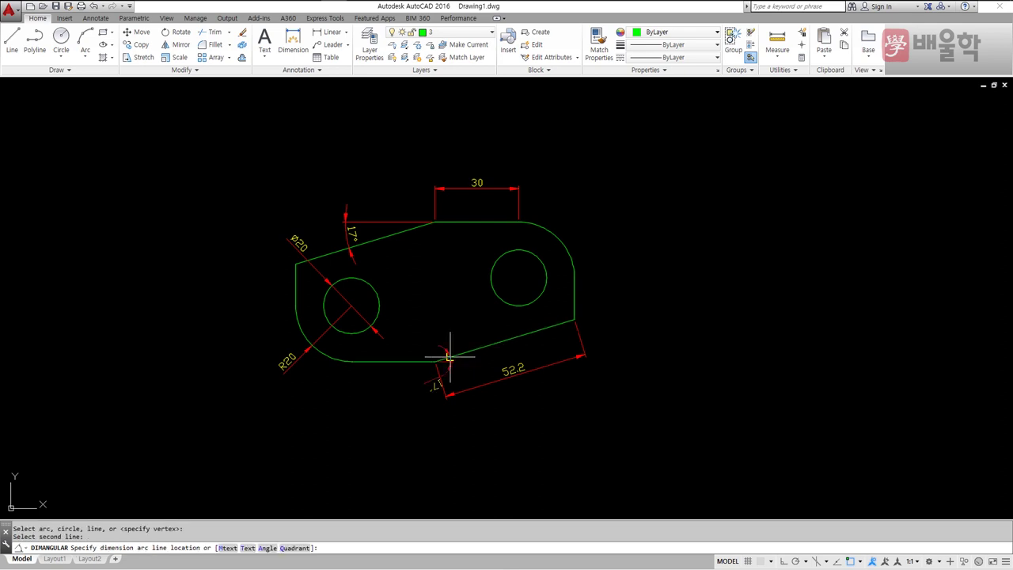
pyautogui.click(440, 318)
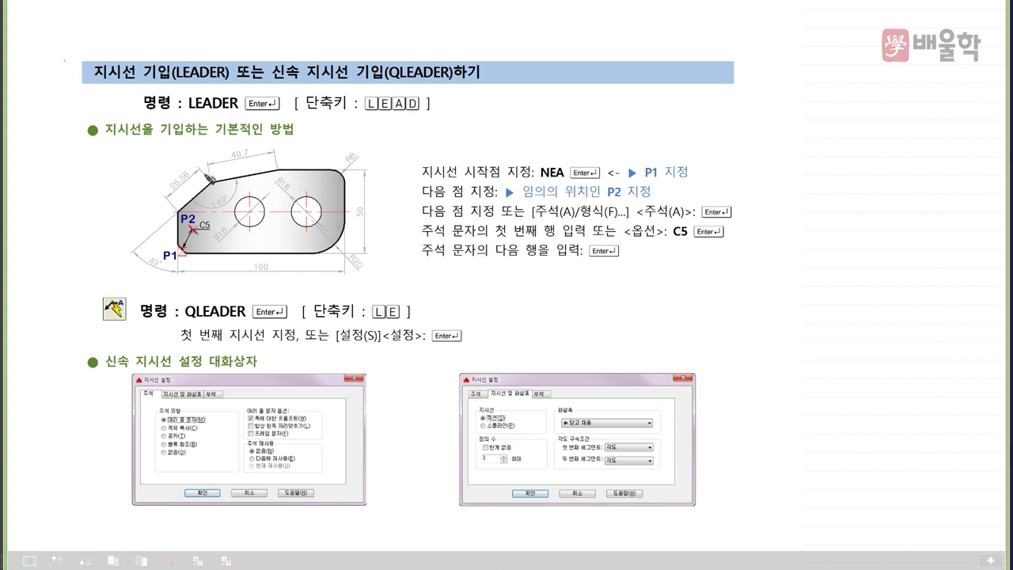
pyautogui.moveTo(174, 264)
pyautogui.mouseDown()
pyautogui.moveTo(151, 240)
pyautogui.moveTo(199, 209)
pyautogui.moveTo(206, 252)
pyautogui.mouseUp()
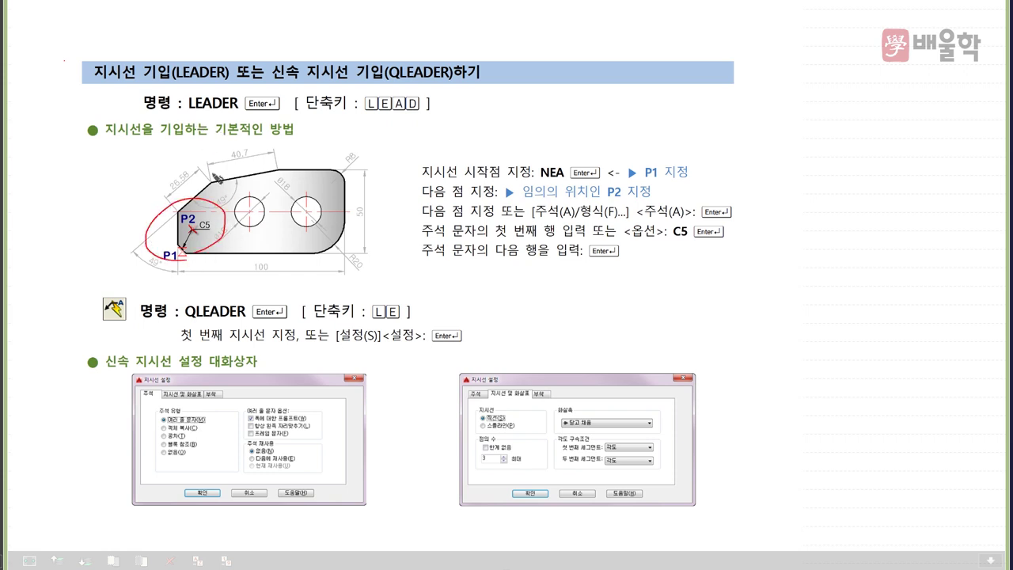
pyautogui.moveTo(188, 117); pyautogui.dragTo(238, 117)
pyautogui.moveTo(178, 326); pyautogui.dragTo(244, 322)
pyautogui.moveTo(386, 124)
pyautogui.mouseDown()
pyautogui.moveTo(363, 98)
pyautogui.moveTo(427, 114)
pyautogui.mouseUp()
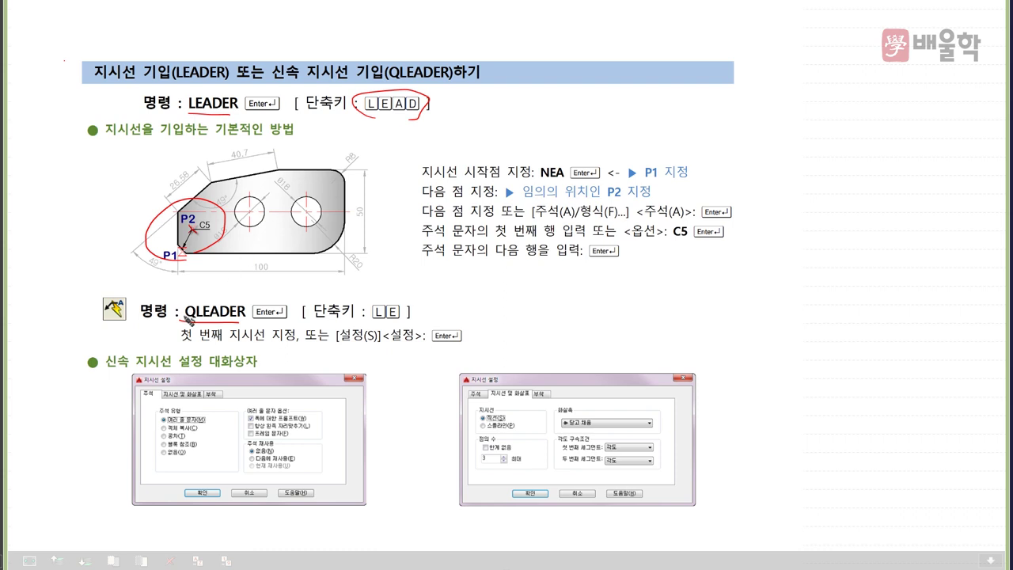
pyautogui.moveTo(391, 332)
pyautogui.mouseDown()
pyautogui.moveTo(374, 303)
pyautogui.moveTo(408, 318)
pyautogui.mouseUp()
pyautogui.moveTo(341, 345); pyautogui.dragTo(397, 345)
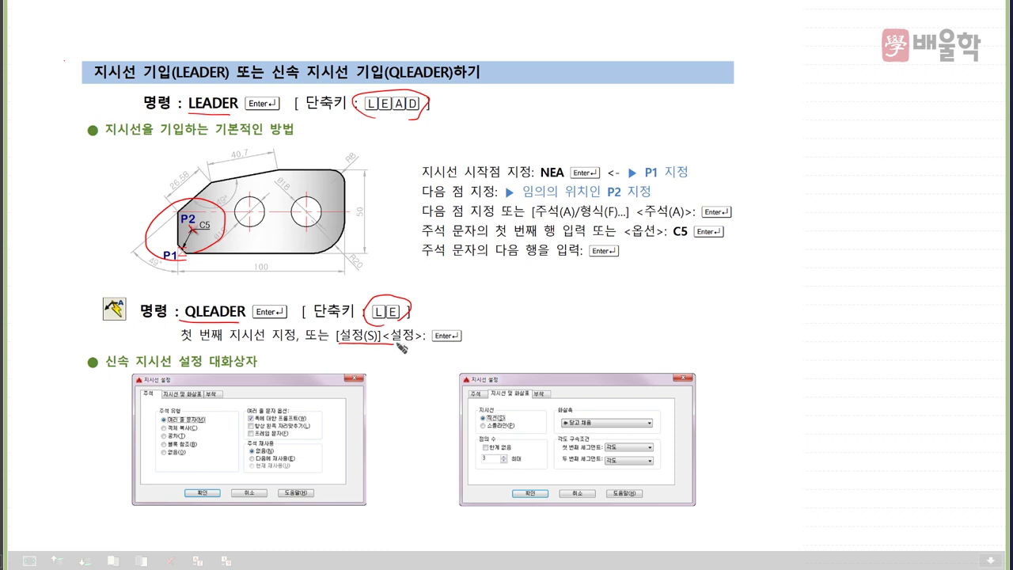
pyautogui.moveTo(183, 464)
pyautogui.mouseDown()
pyautogui.moveTo(204, 399)
pyautogui.moveTo(223, 454)
pyautogui.mouseUp()
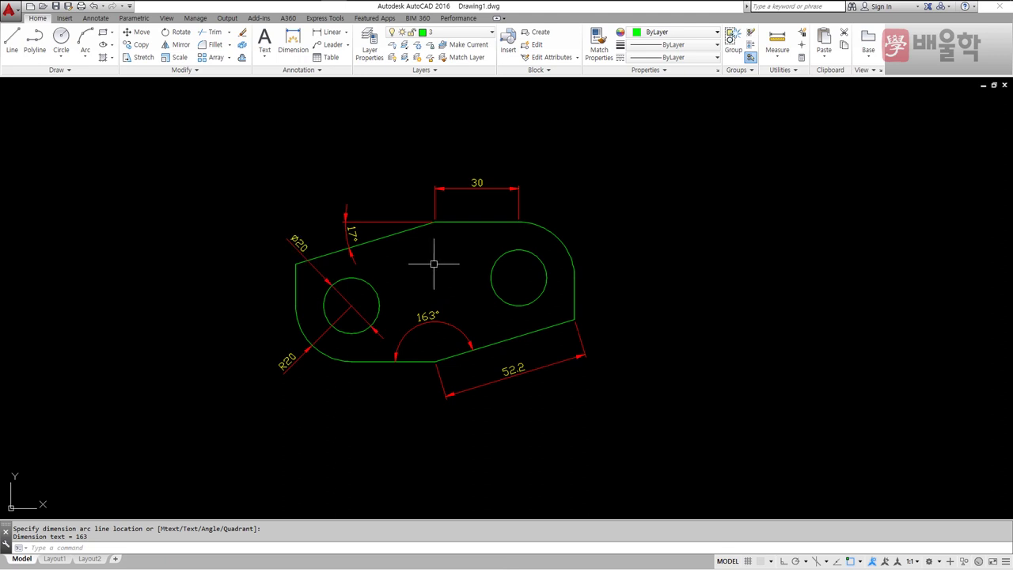
# Step: Add a leader from the nearest point on the right circle's upper edge to above the shape, annotated 2-Ø20
pyautogui.write('LEAD')
pyautogui.press('Return')
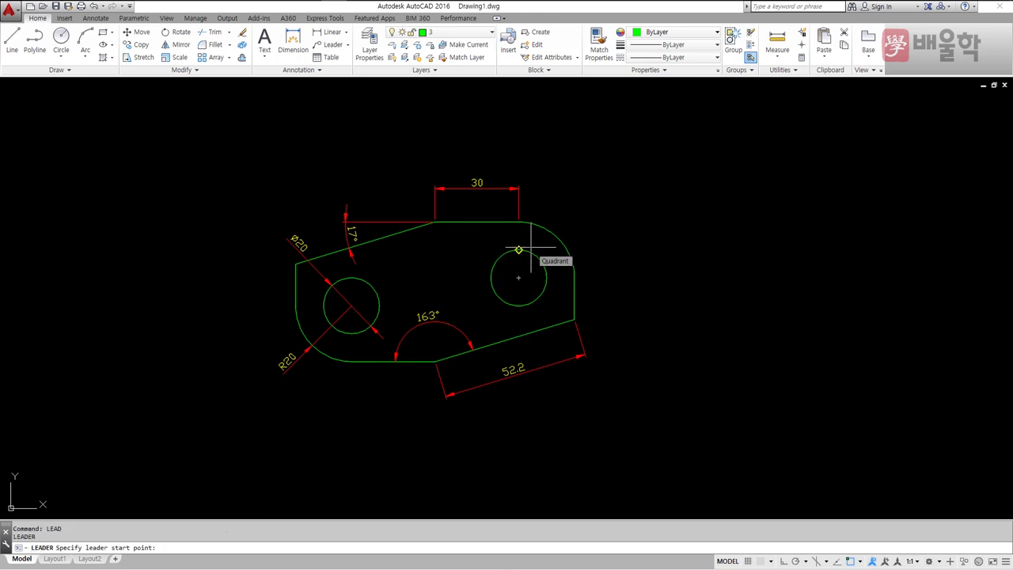
pyautogui.keyDown('shift'); pyautogui.rightClick(595, 237); pyautogui.keyUp('shift')
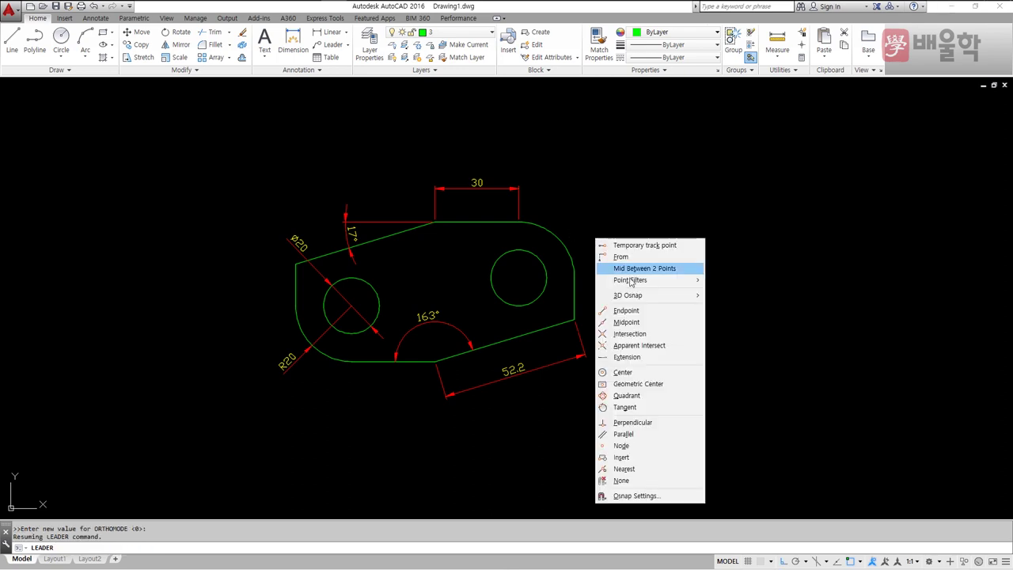
pyautogui.click(625, 468)
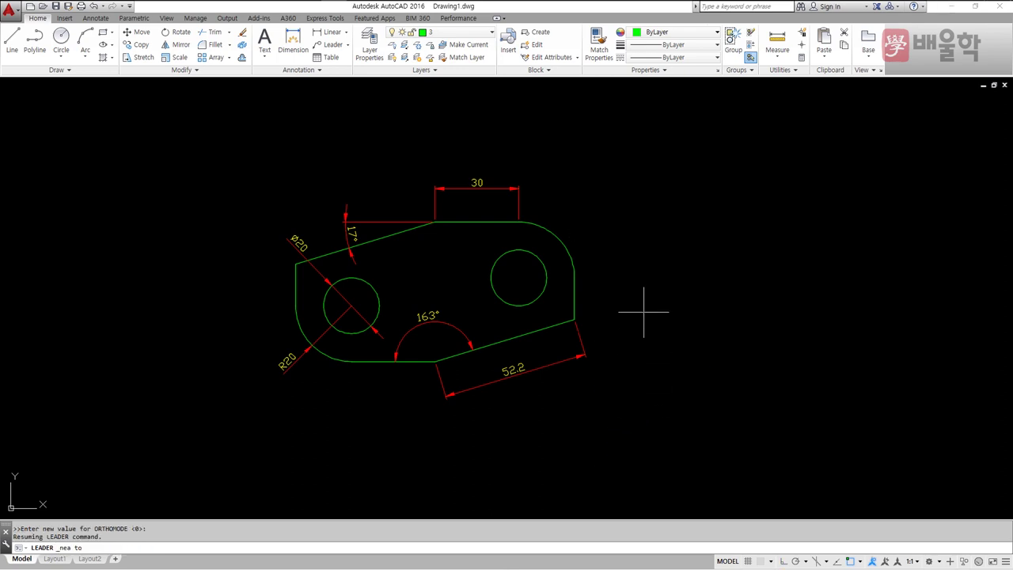
pyautogui.click(528, 252)
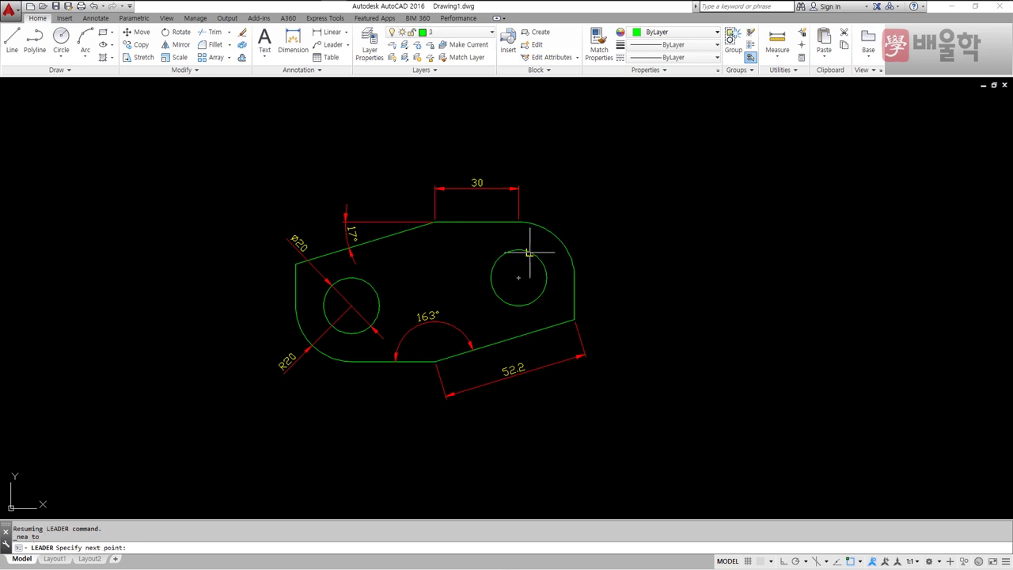
pyautogui.click(563, 185)
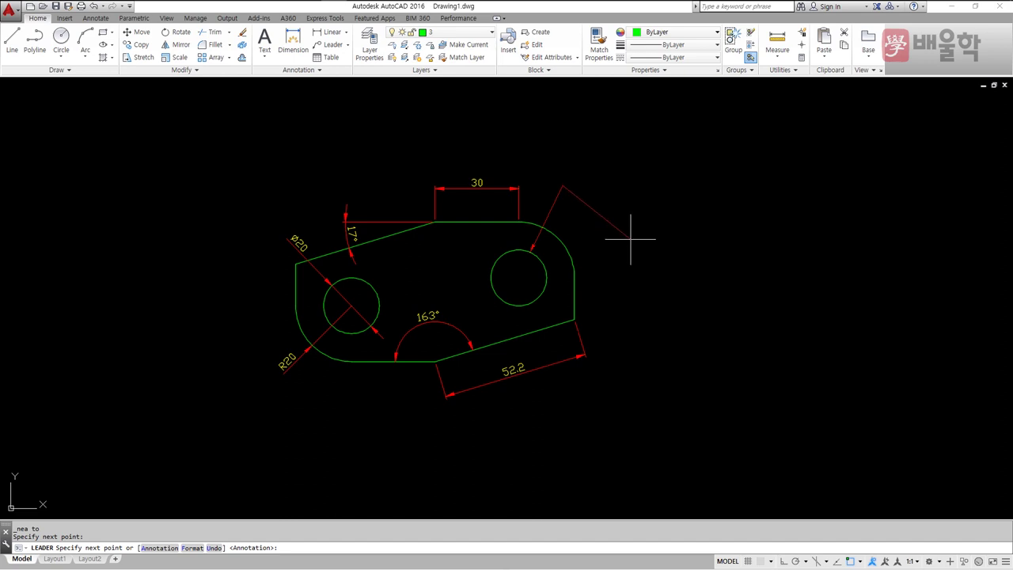
pyautogui.press('Return')
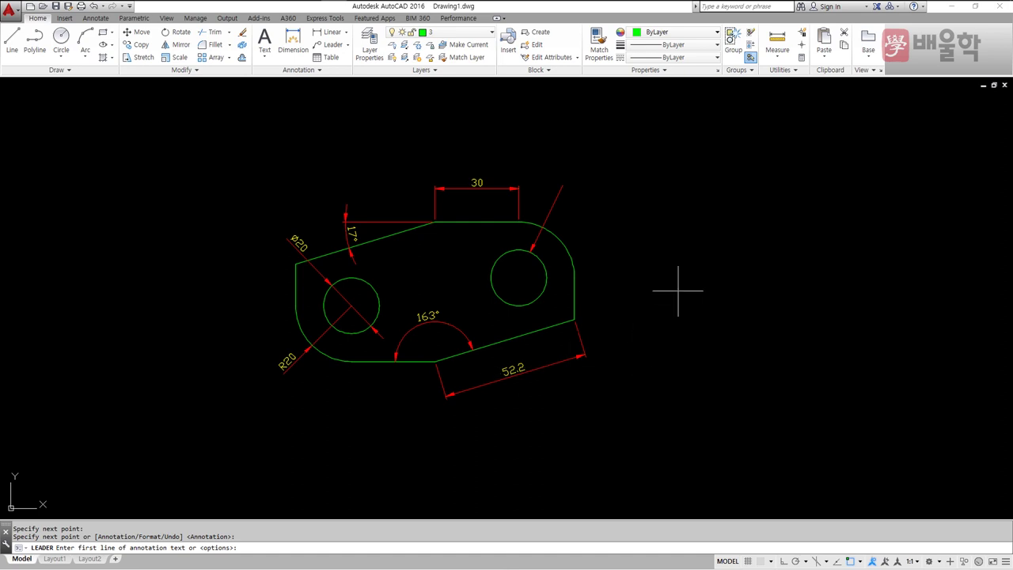
pyautogui.write('2-%%C20')
pyautogui.press('Return')
pyautogui.press('Return')
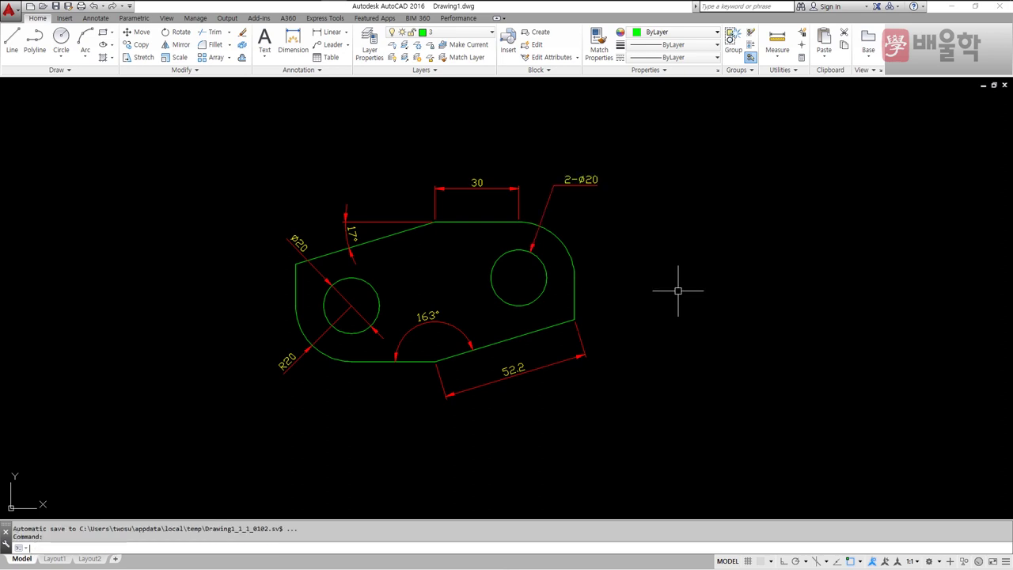
# Step: Try stretching the 2-Ø20 leader's landing point down away from its text, and undo that stretch
pyautogui.click(544, 210)
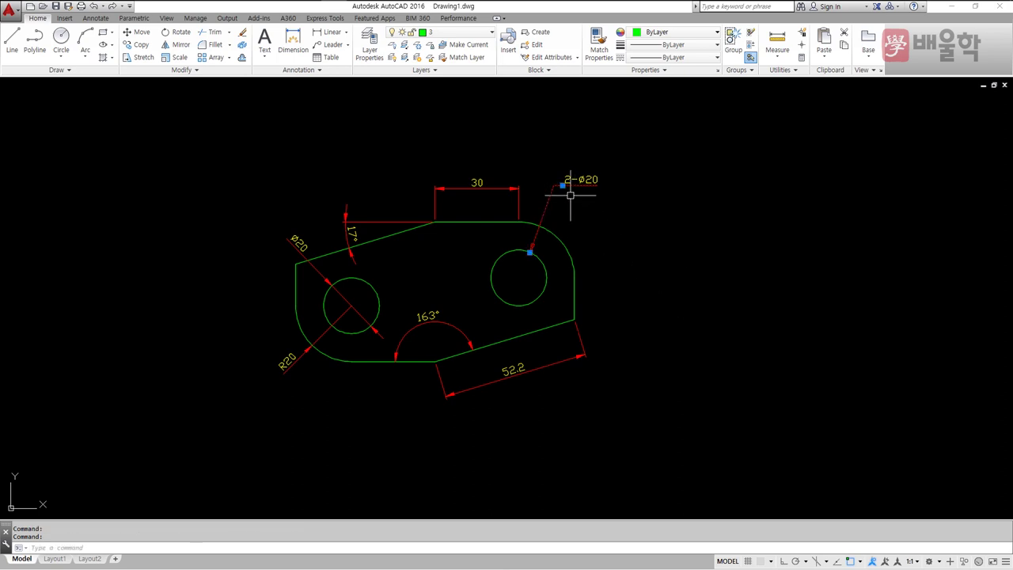
pyautogui.click(562, 185)
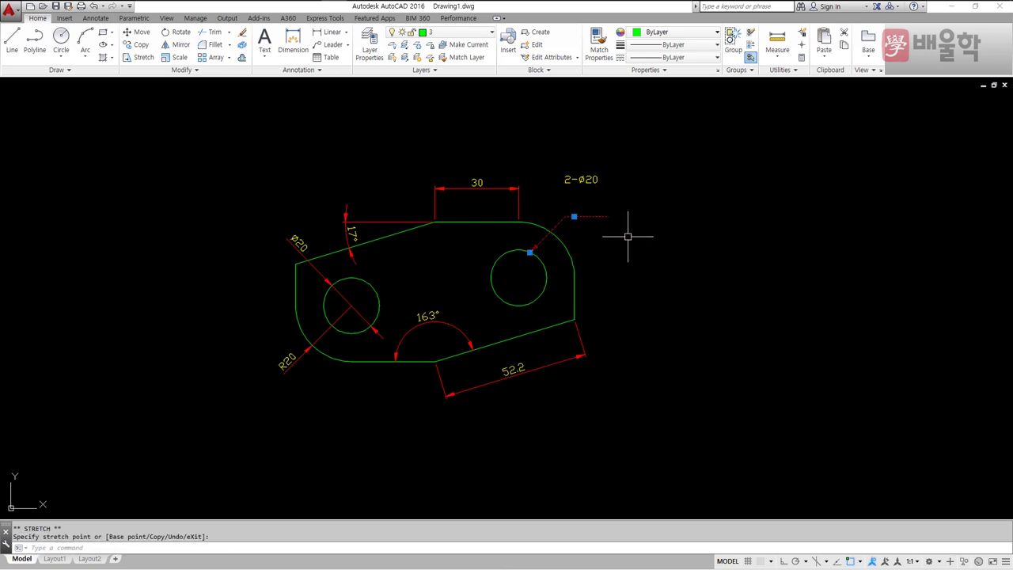
pyautogui.hotkey('ctrl', 'z')
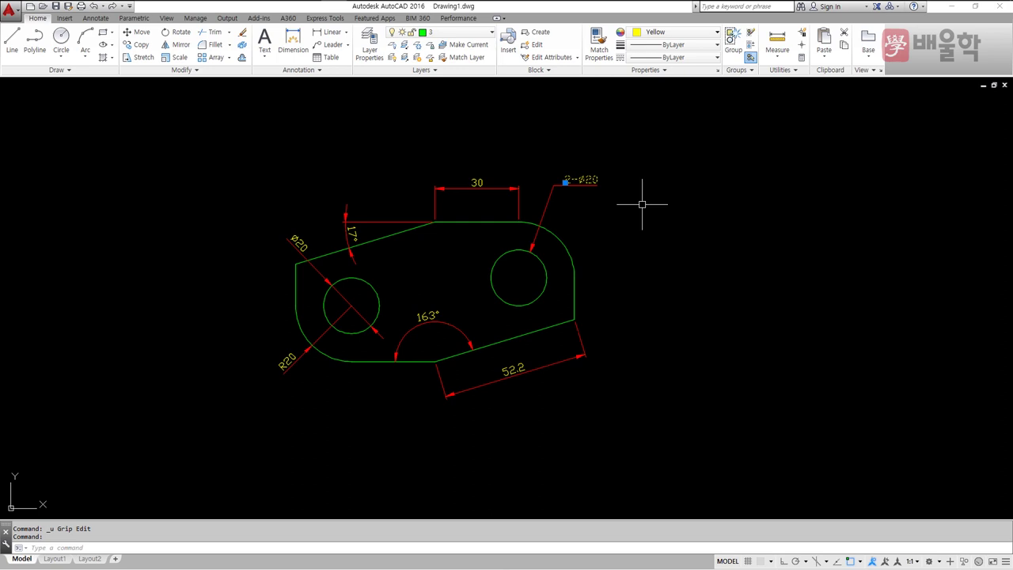
# Step: Shift the 2-Ø20 annotation text slightly to the right by its grip, taking the leader line along, and clear the selection
pyautogui.click(565, 184)
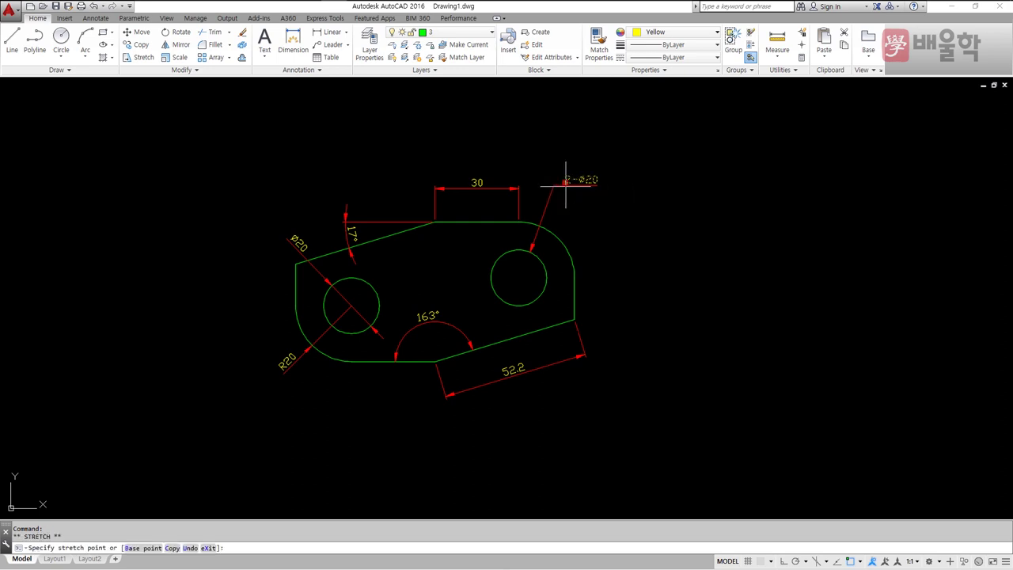
pyautogui.click(601, 215)
pyautogui.click(603, 216)
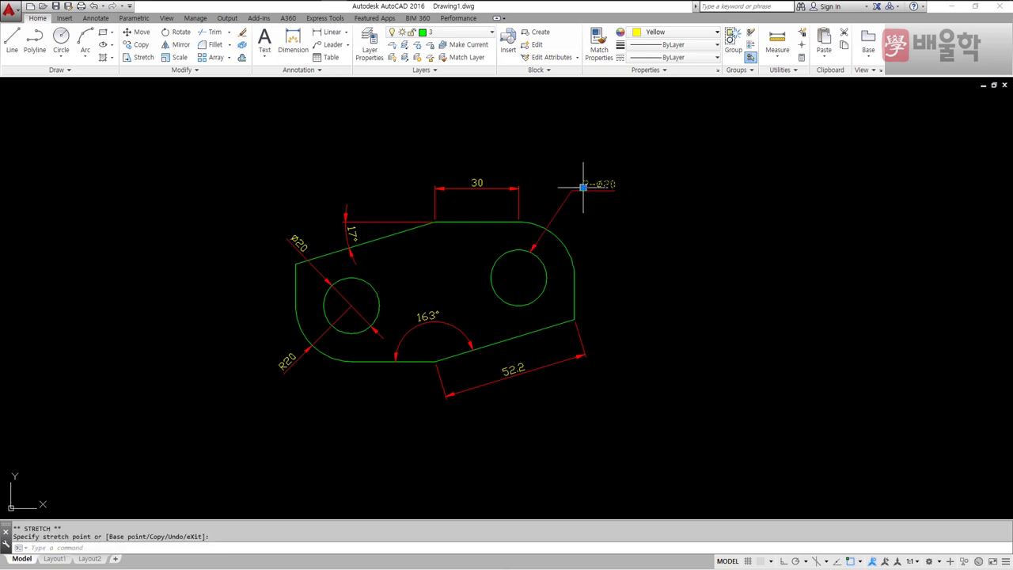
pyautogui.press('Escape')
pyautogui.press('Escape')
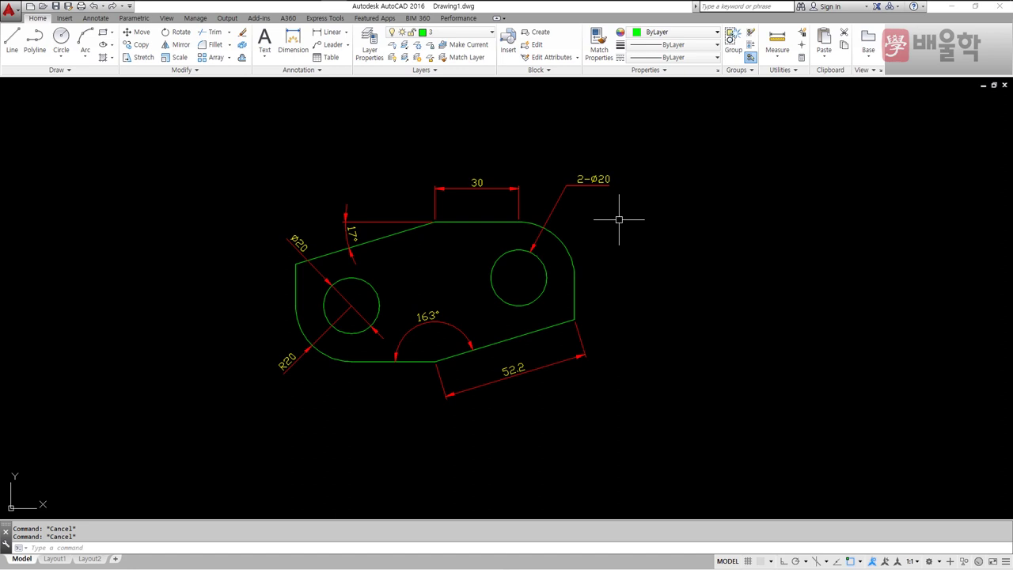
# Step: Add a vertical linear dimension of the shape's full height between its horizontal upper and lower edges, placed outside the right side
pyautogui.write('dli')
pyautogui.press('Return')
pyautogui.click(518, 223)
pyautogui.click(434, 361)
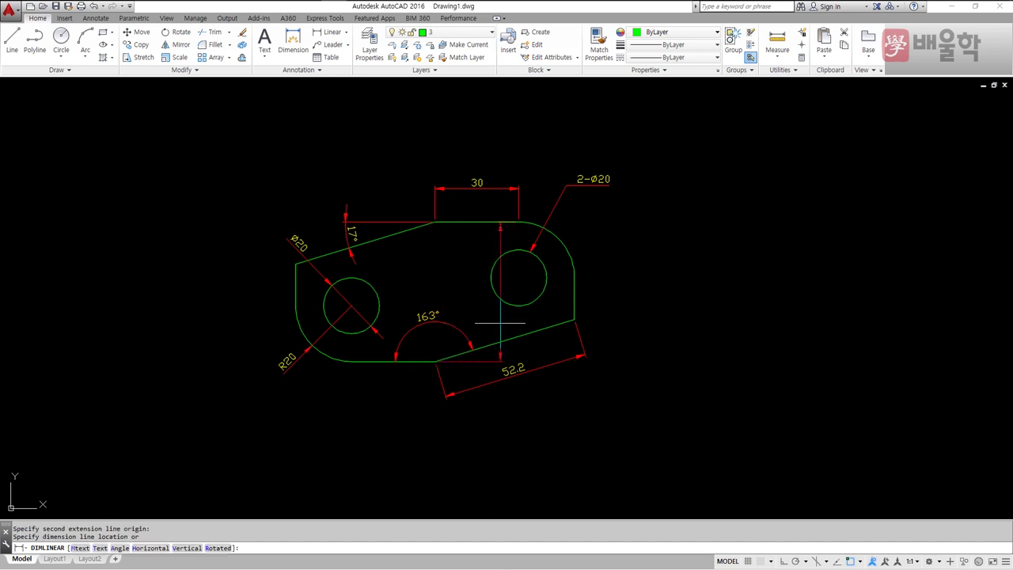
pyautogui.click(627, 304)
pyautogui.press('Escape')
pyautogui.press('Escape')
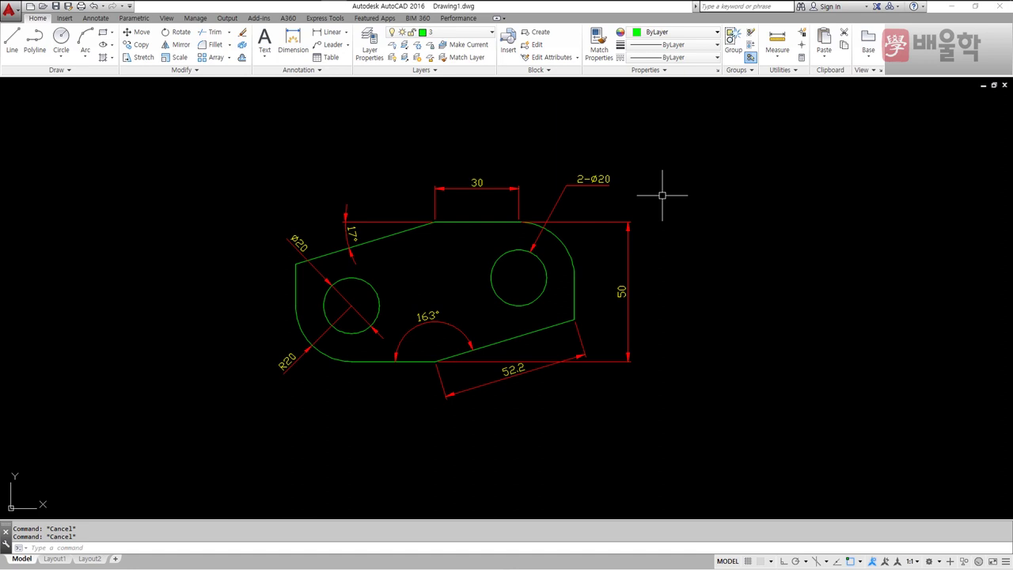
# Step: Draw an orthogonal leader from the upper end of the vertical 50 dimension, about 19 units up and a short distance right
pyautogui.write('lead')
pyautogui.press('Return')
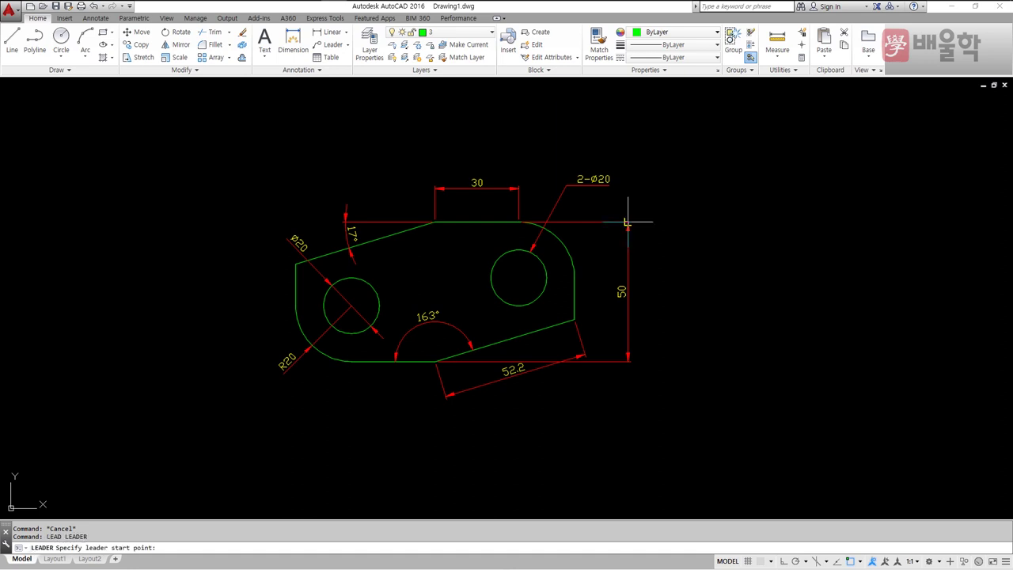
pyautogui.click(627, 221)
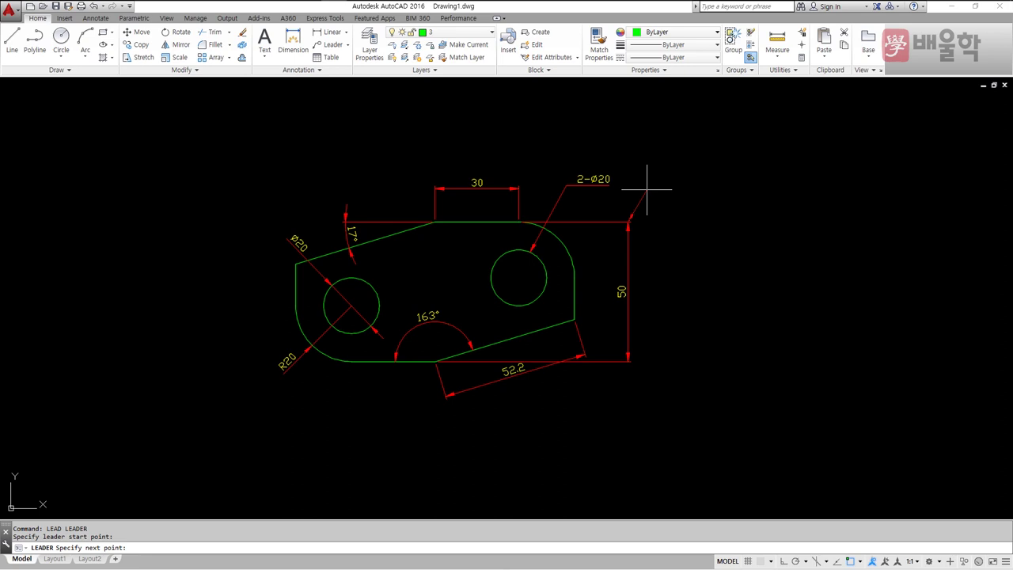
pyautogui.press('F8')
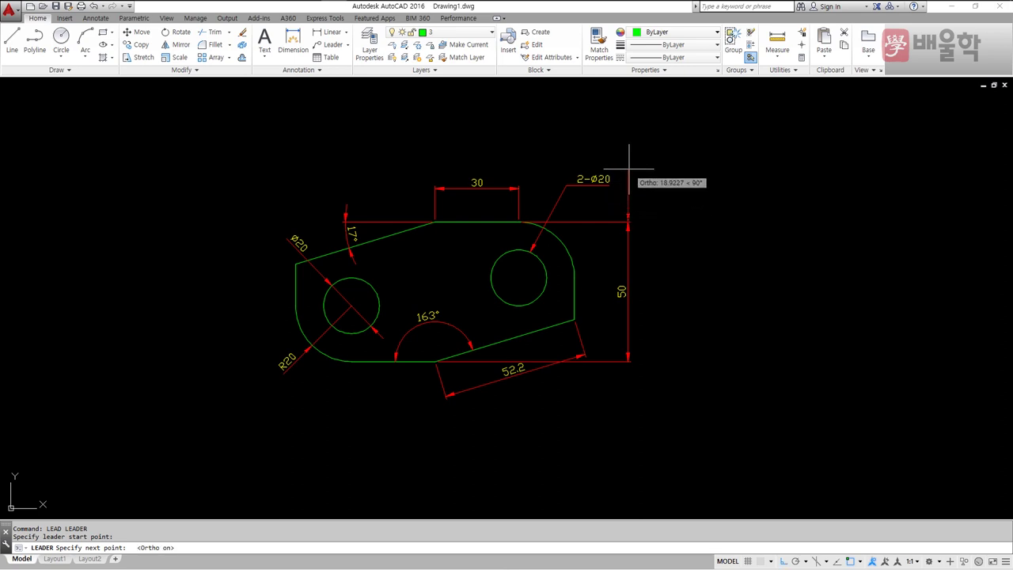
pyautogui.click(628, 168)
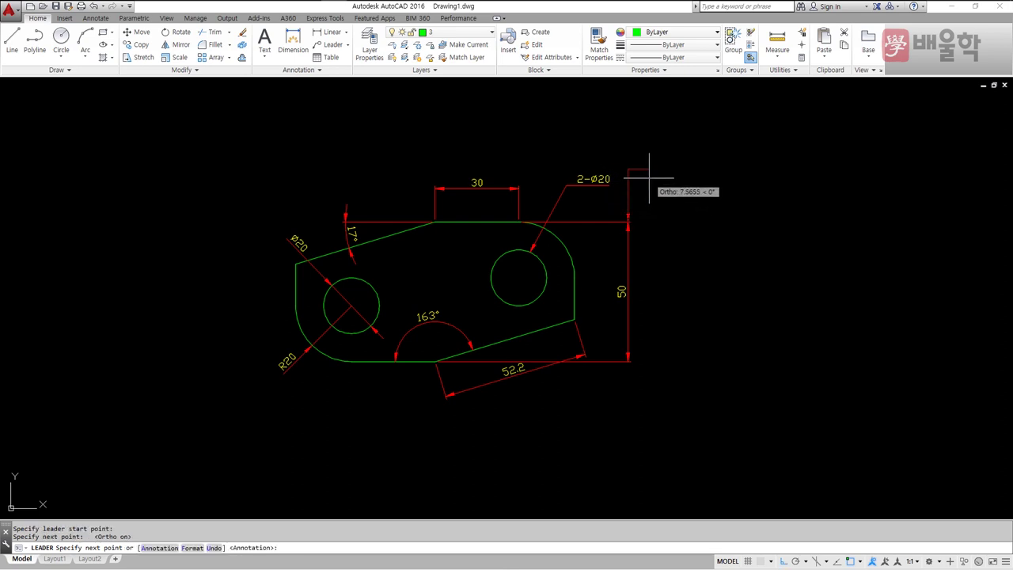
pyautogui.click(659, 176)
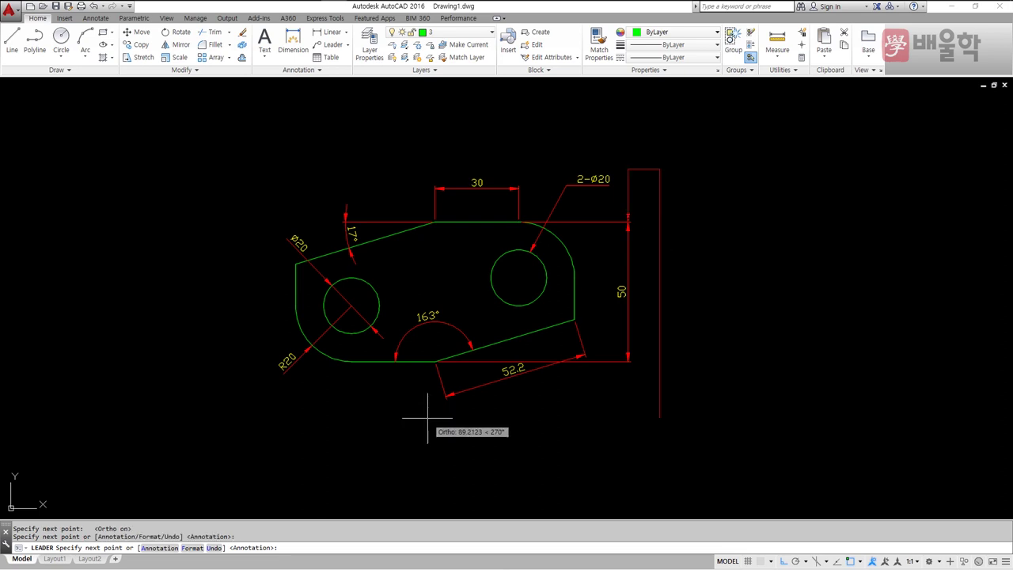
# Step: Attach a geometric tolerance frame to the leader with the straightness symbol and a Tolerance 1 value of 0.01
pyautogui.press('Return')
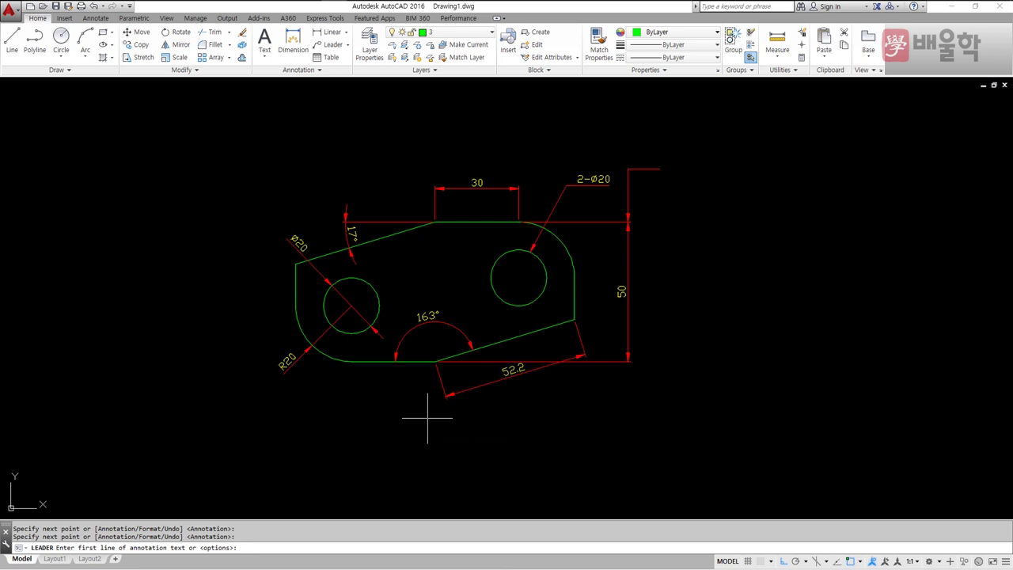
pyautogui.press('Return')
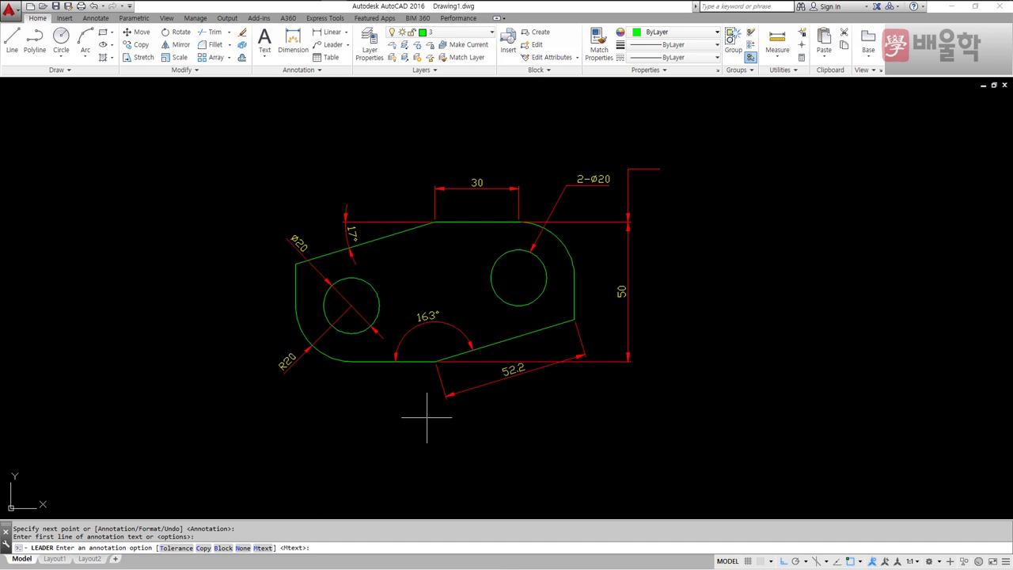
pyautogui.write('T')
pyautogui.press('Return')
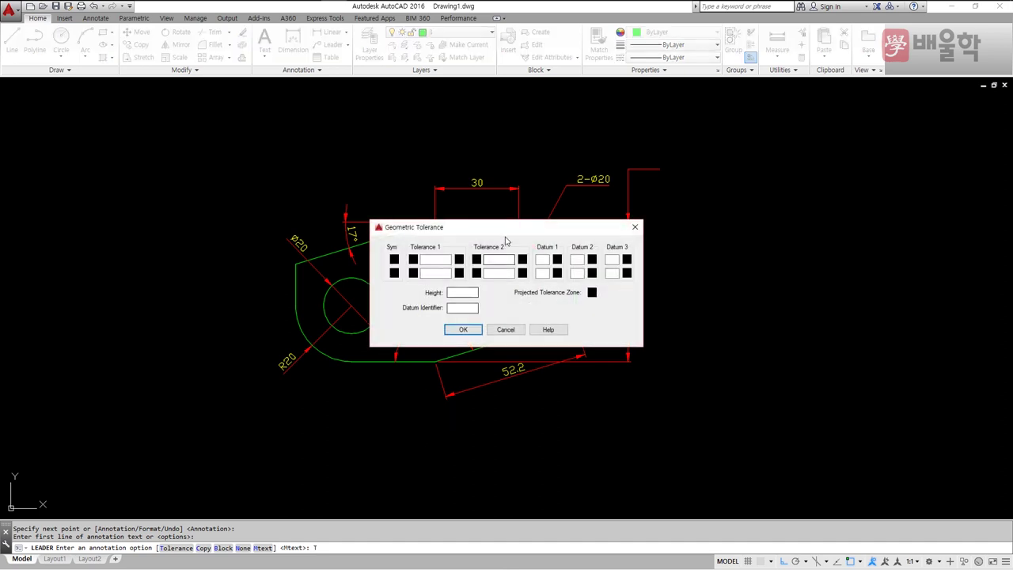
pyautogui.moveTo(515, 226); pyautogui.dragTo(535, 214)
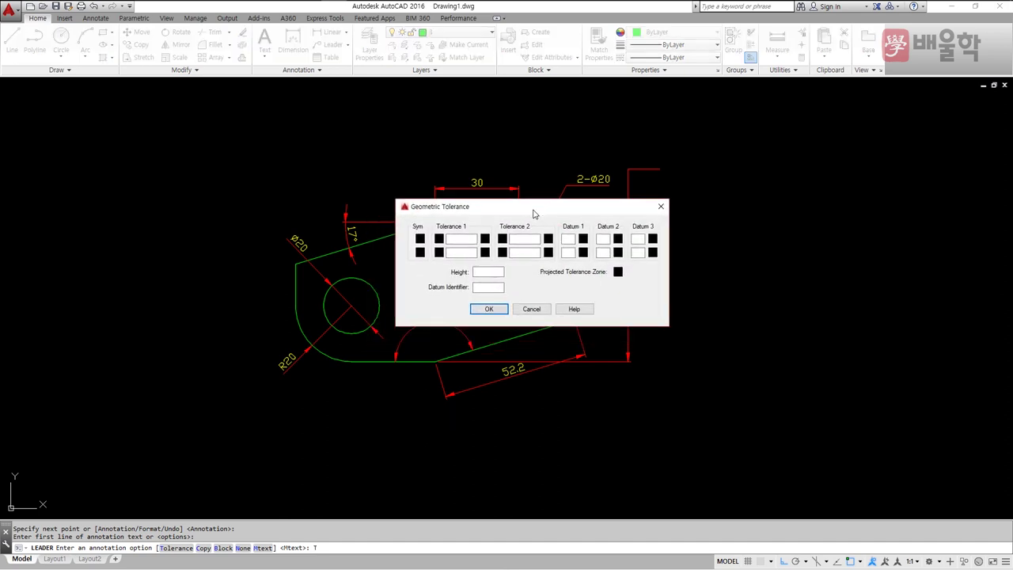
pyautogui.click(419, 252)
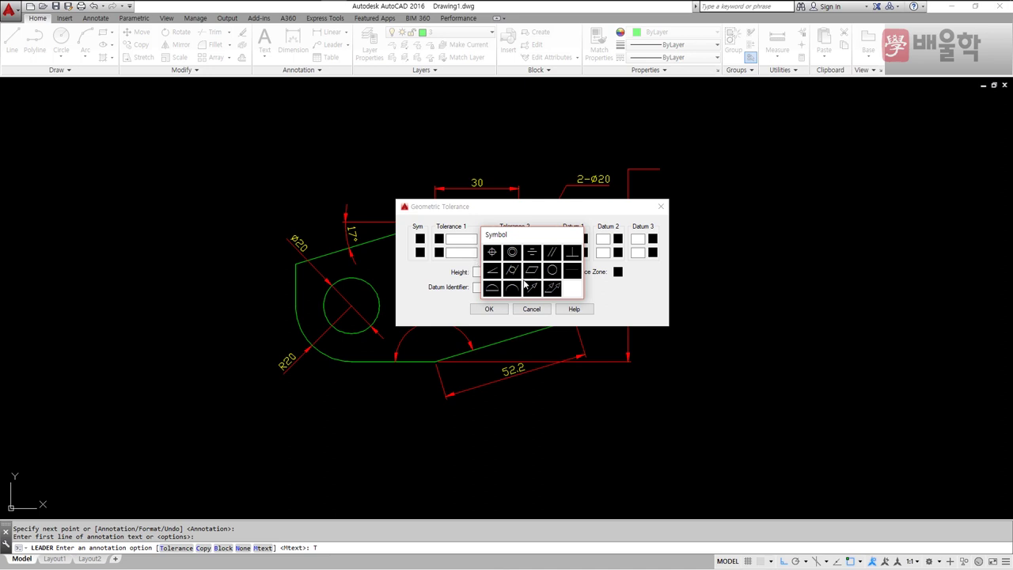
pyautogui.click(571, 274)
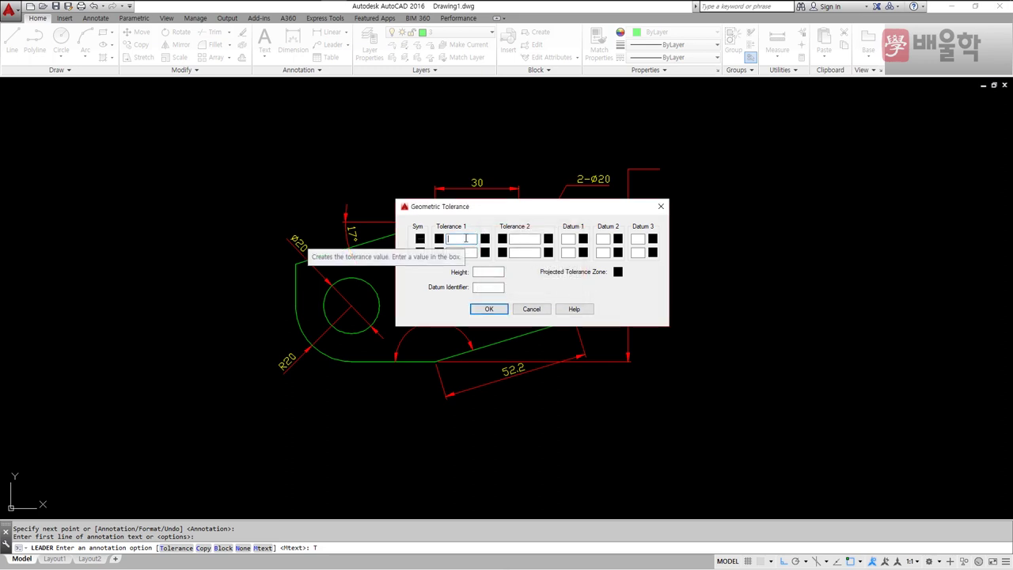
pyautogui.write('0.01')
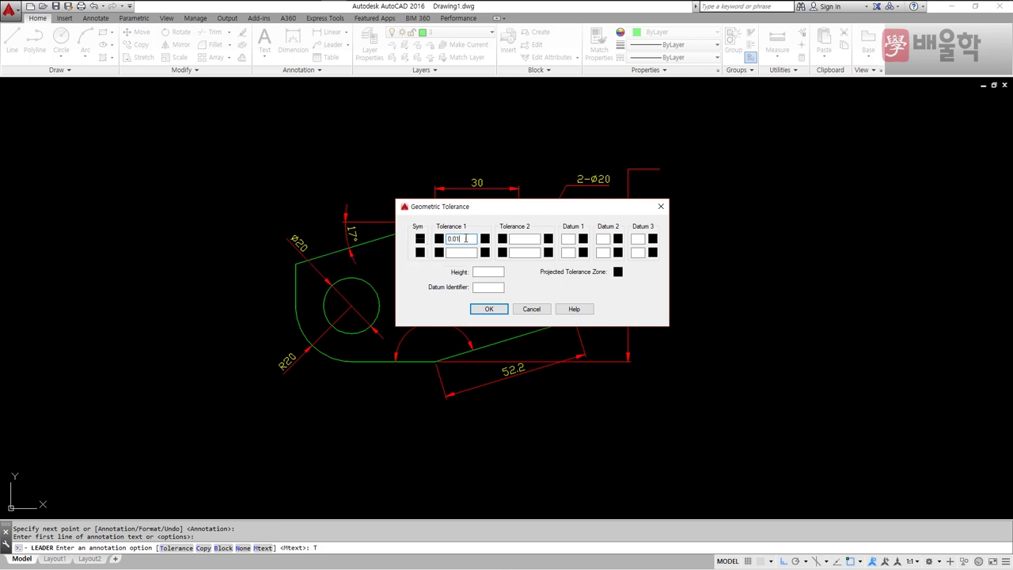
pyautogui.click(488, 309)
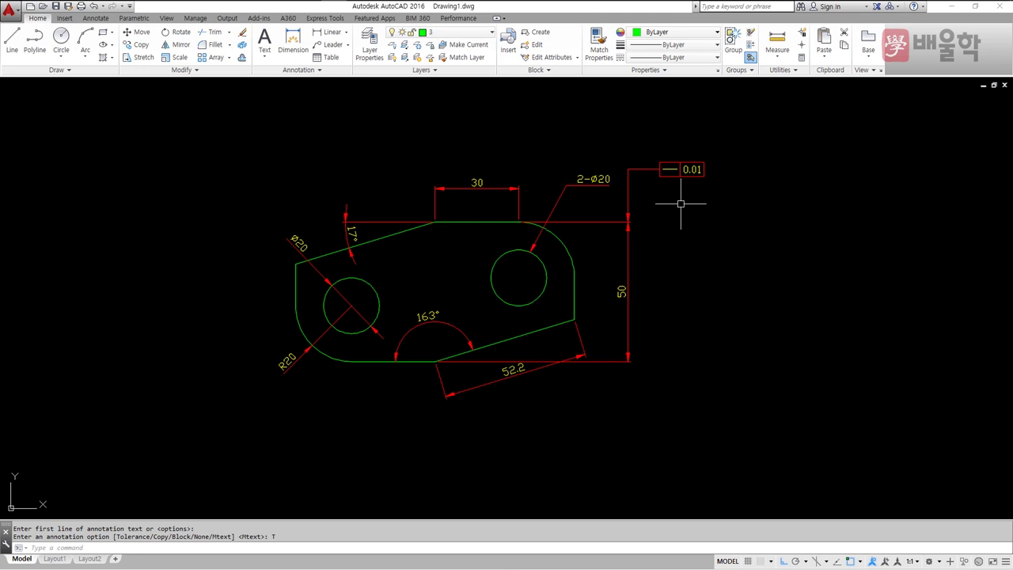
# Step: Start a quick leader and set its annotation type to Tolerance in the leader settings
pyautogui.write('le')
pyautogui.press('Return')
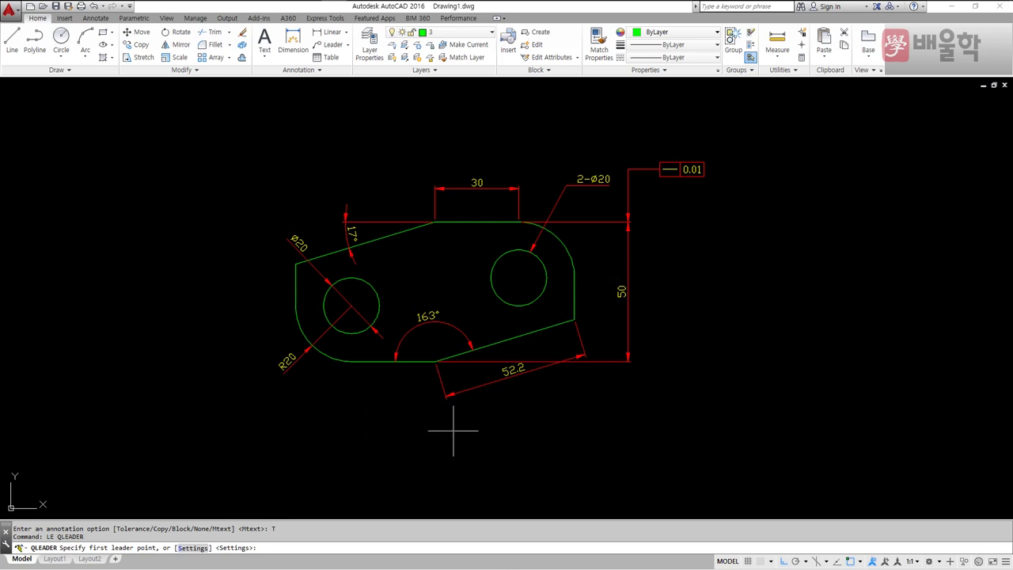
pyautogui.press('Return')
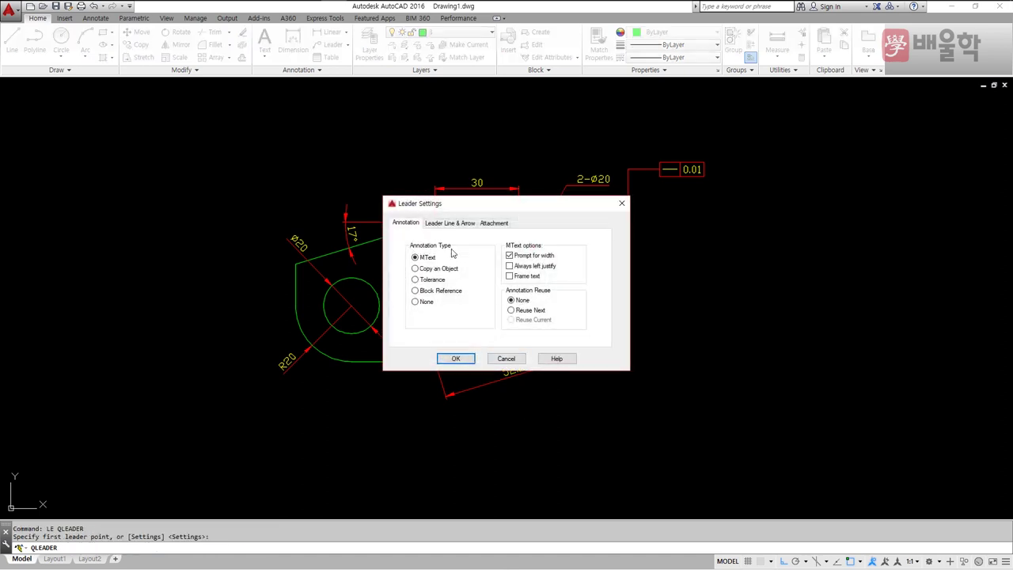
pyautogui.click(417, 280)
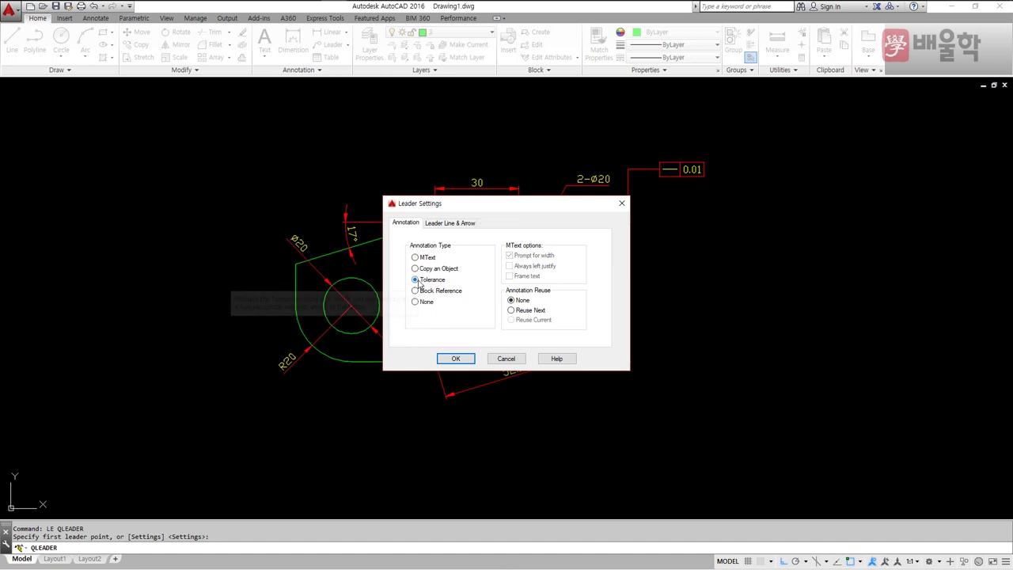
pyautogui.click(455, 360)
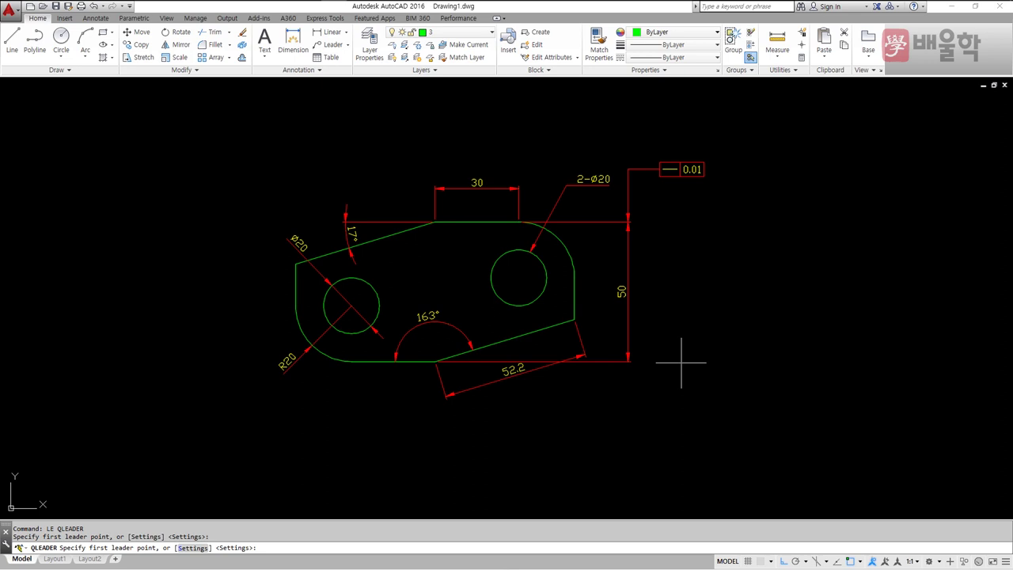
# Step: Draw a quick leader from the lower end of the vertical 50 dimension, down and about 7 units right, with a 0.01 straightness tolerance frame
pyautogui.click(628, 362)
pyautogui.click(625, 401)
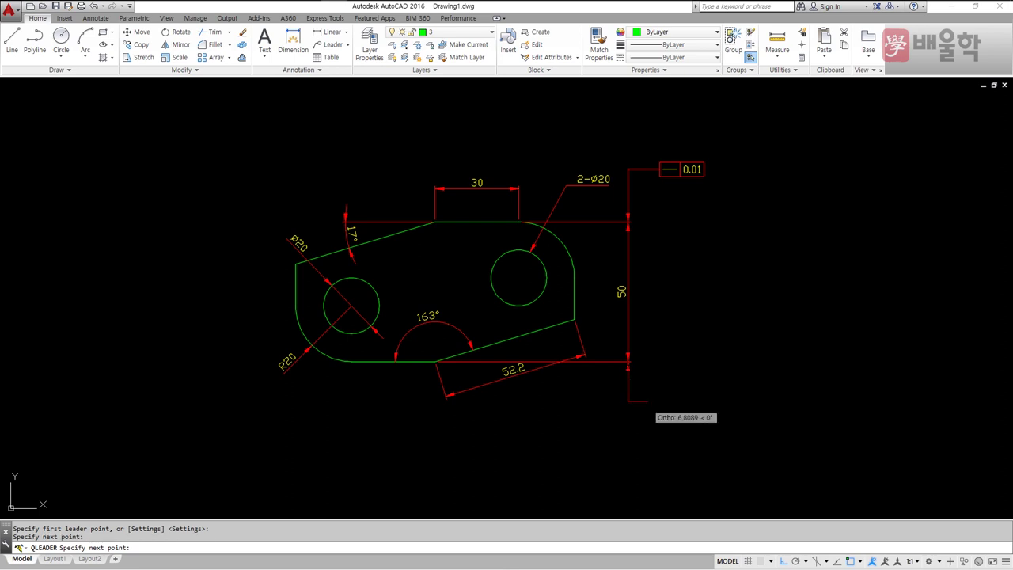
pyautogui.click(650, 403)
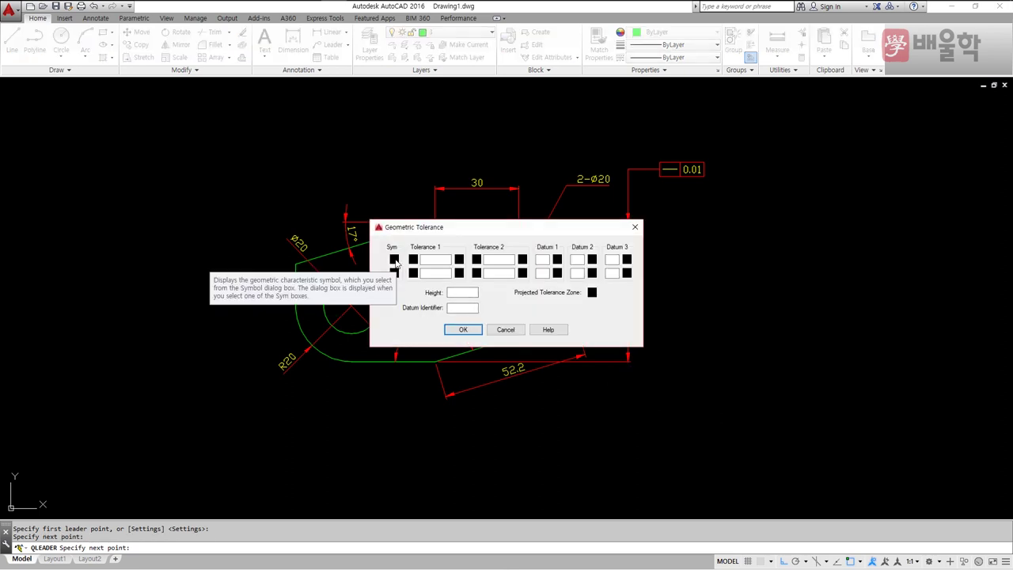
pyautogui.click(394, 259)
pyautogui.click(547, 297)
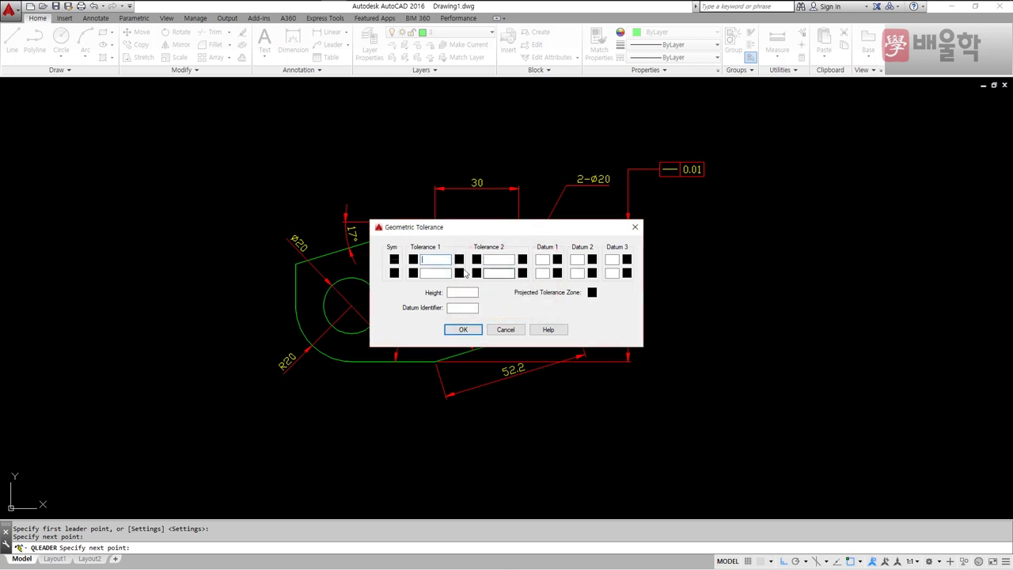
pyautogui.write('0.01')
pyautogui.click(462, 329)
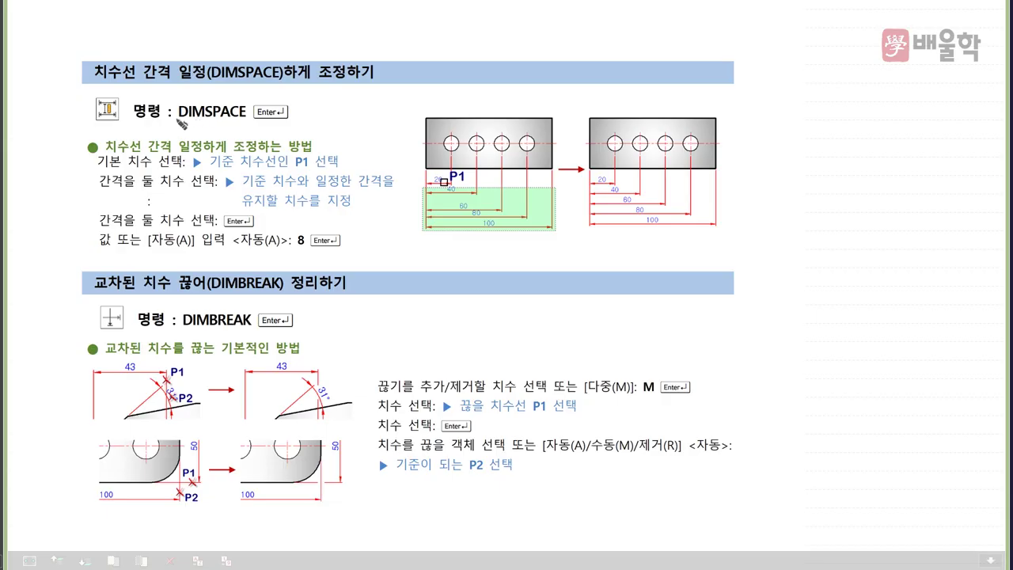
pyautogui.moveTo(176, 118); pyautogui.dragTo(247, 116)
pyautogui.moveTo(420, 189); pyautogui.dragTo(417, 229)
pyautogui.moveTo(609, 240)
pyautogui.mouseDown()
pyautogui.moveTo(585, 226)
pyautogui.moveTo(583, 191)
pyautogui.moveTo(623, 173)
pyautogui.moveTo(658, 180)
pyautogui.moveTo(675, 216)
pyautogui.moveTo(647, 241)
pyautogui.moveTo(587, 223)
pyautogui.mouseUp()
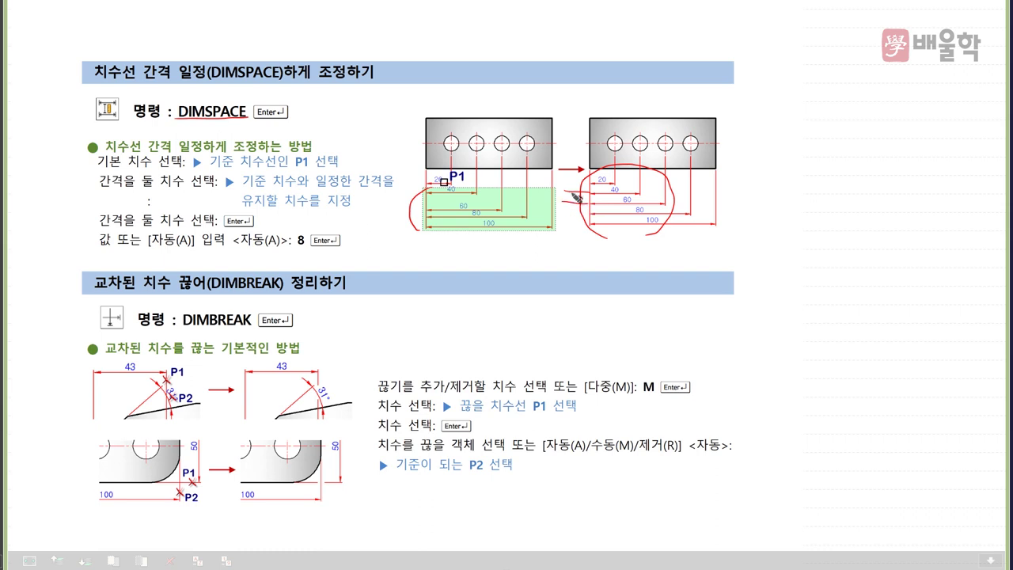
pyautogui.moveTo(571, 195); pyautogui.dragTo(565, 214)
pyautogui.moveTo(293, 250)
pyautogui.mouseDown()
pyautogui.moveTo(295, 227)
pyautogui.moveTo(304, 250)
pyautogui.mouseUp()
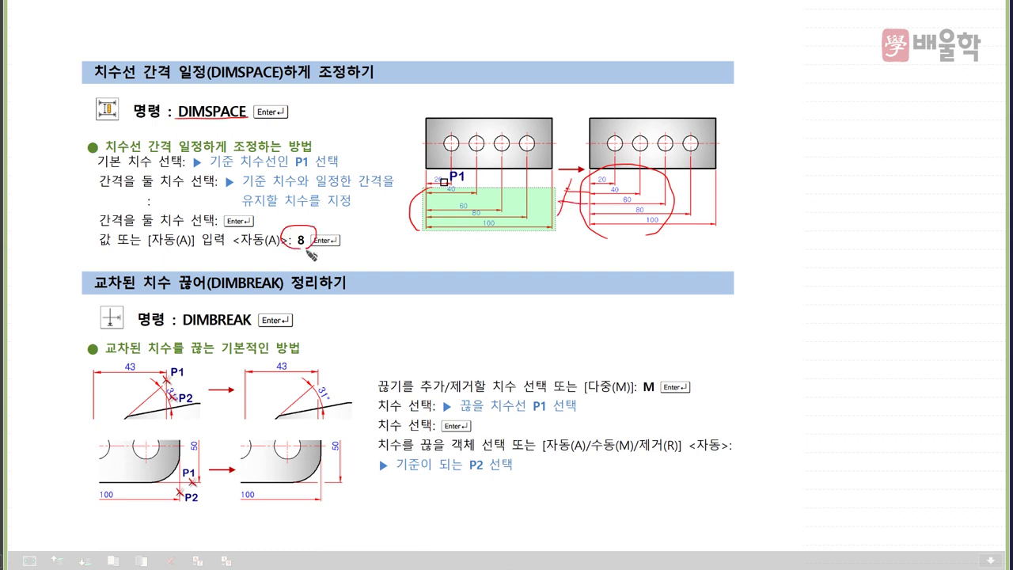
pyautogui.moveTo(239, 249); pyautogui.dragTo(274, 246)
pyautogui.moveTo(184, 327); pyautogui.dragTo(252, 326)
pyautogui.moveTo(310, 410)
pyautogui.mouseDown()
pyautogui.moveTo(330, 388)
pyautogui.moveTo(331, 411)
pyautogui.moveTo(307, 426)
pyautogui.mouseUp()
pyautogui.moveTo(306, 485)
pyautogui.mouseDown()
pyautogui.moveTo(308, 457)
pyautogui.moveTo(326, 497)
pyautogui.mouseUp()
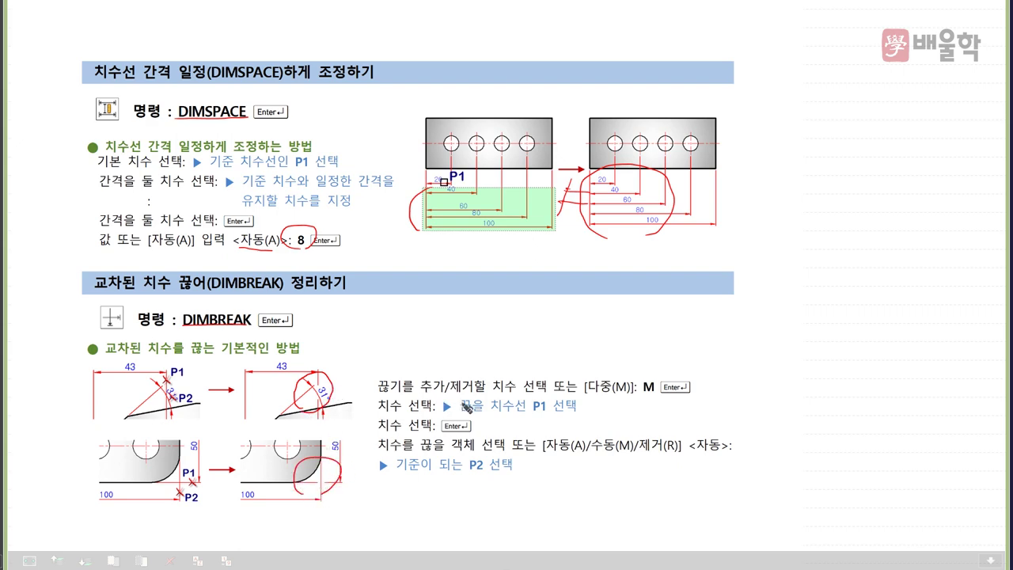
pyautogui.moveTo(457, 411); pyautogui.dragTo(547, 413)
pyautogui.moveTo(405, 473); pyautogui.dragTo(492, 479)
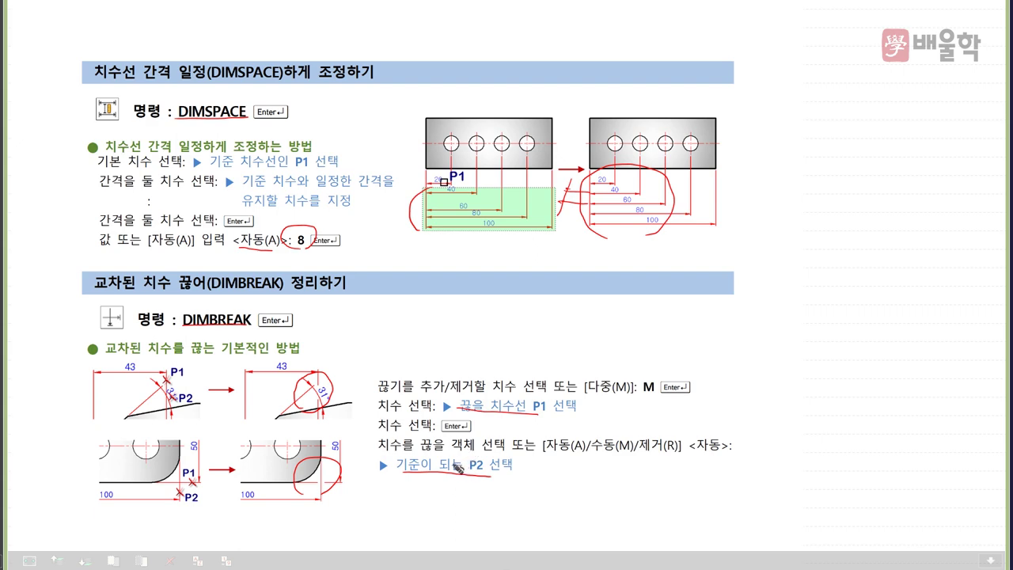
# Step: Switch back to AutoCAD and erase the vertical 50 dimension beside the shape
pyautogui.hotkey('alt', 'Tab')
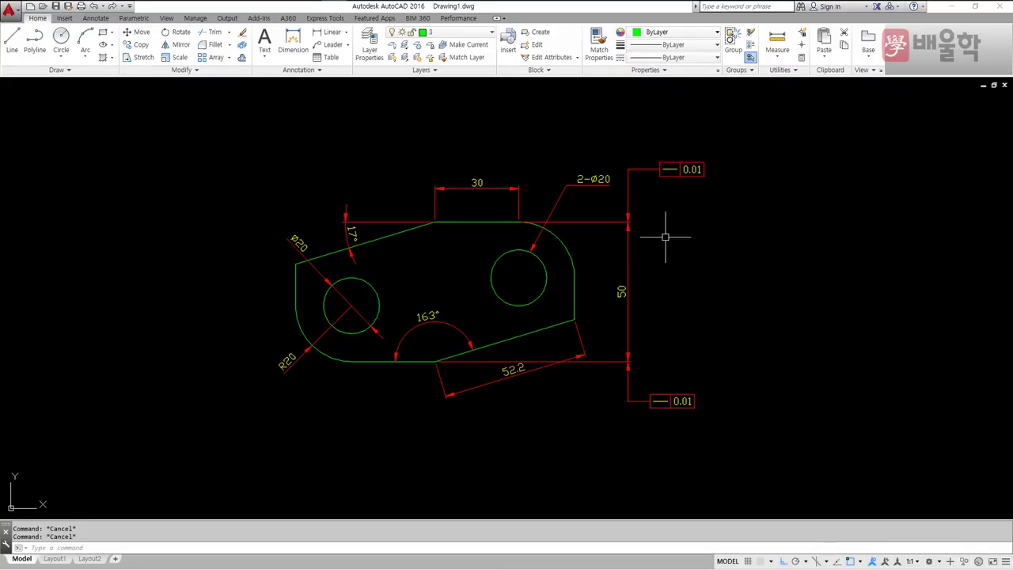
pyautogui.click(625, 284)
pyautogui.press('Delete')
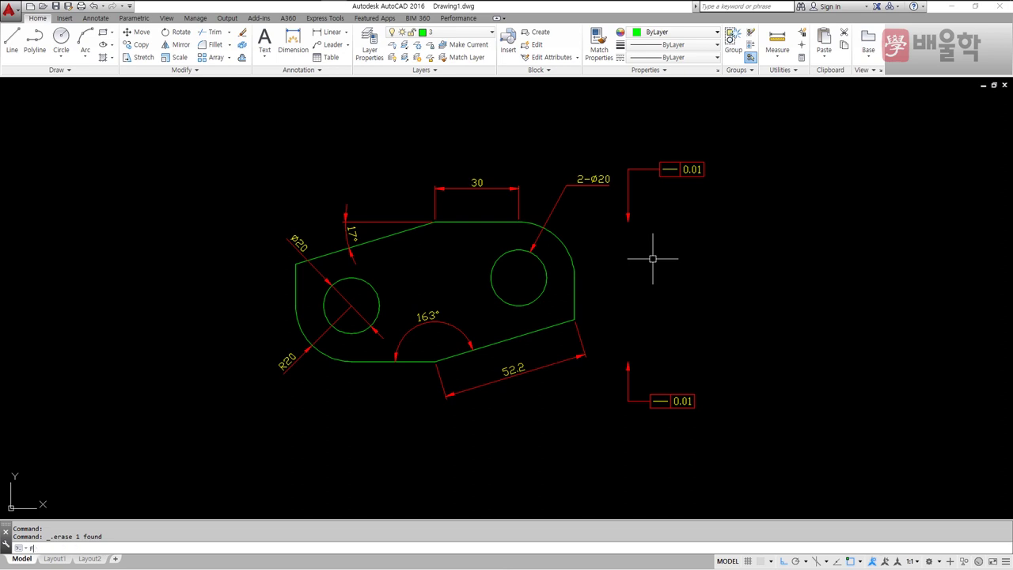
# Step: Select all remaining dimensions around the shape with an object selection filter for Dimension and erase them
pyautogui.press('Return')
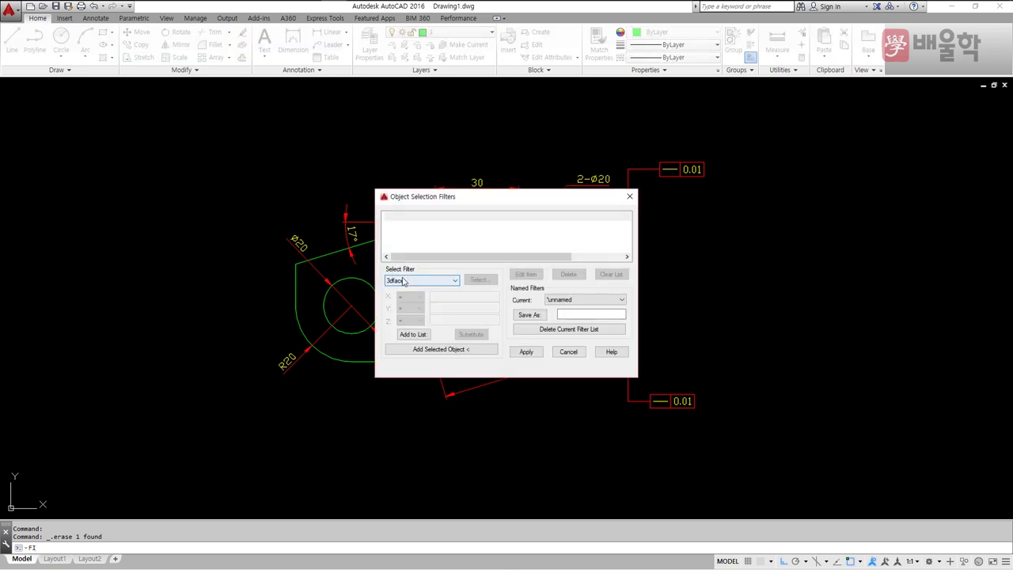
pyautogui.click(430, 281)
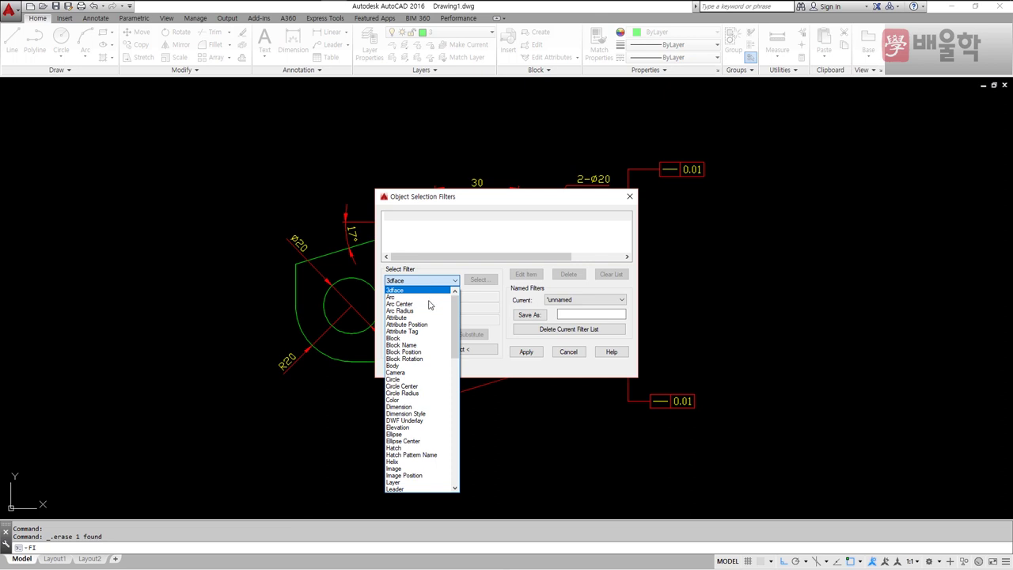
pyautogui.click(415, 407)
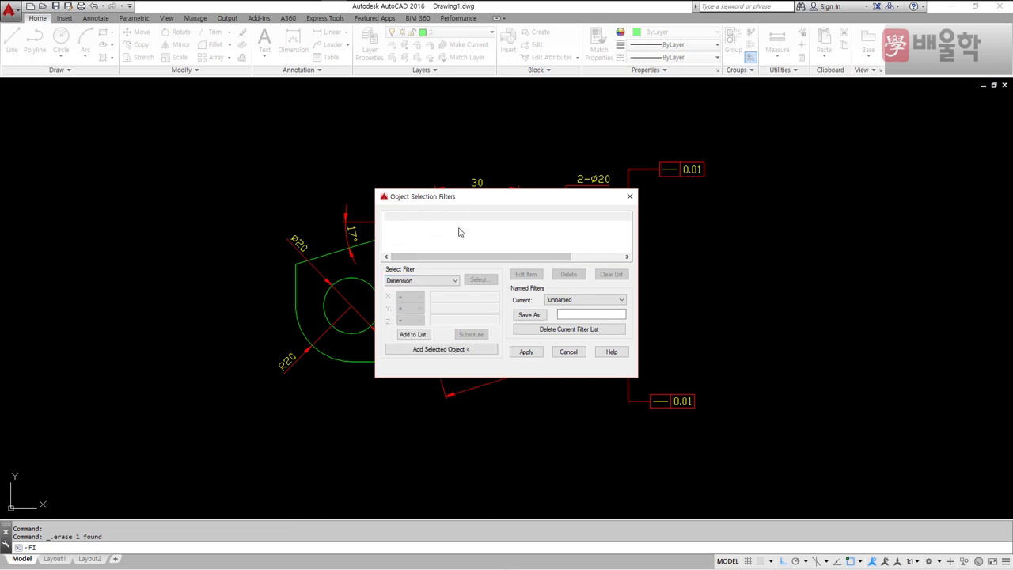
pyautogui.click(420, 335)
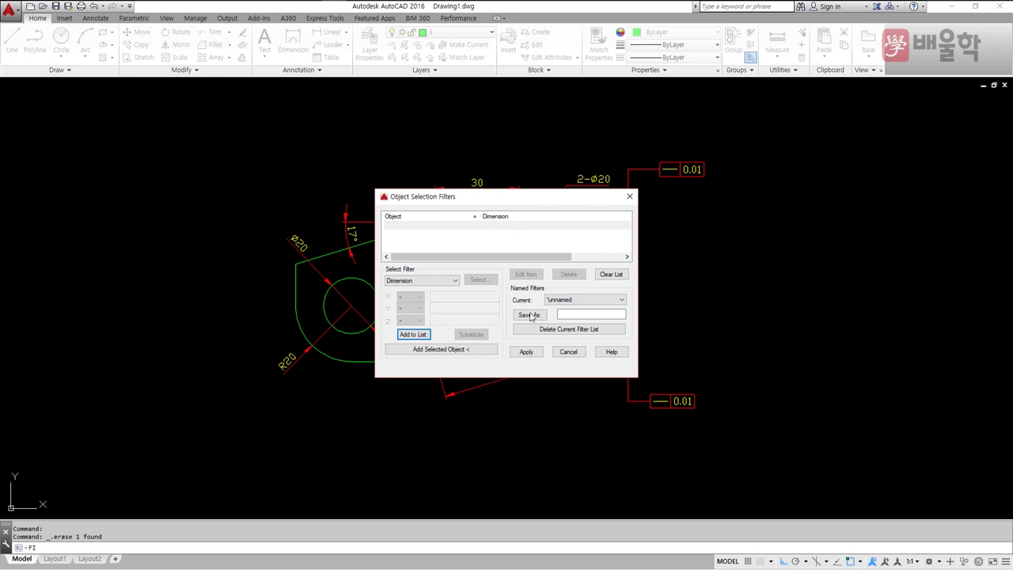
pyautogui.click(527, 352)
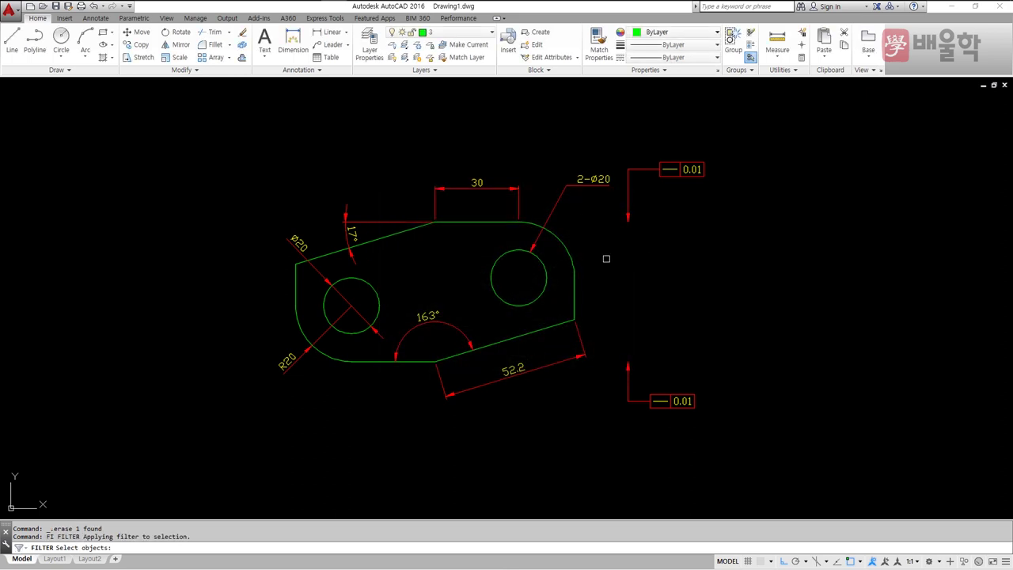
pyautogui.click(224, 118)
pyautogui.click(762, 441)
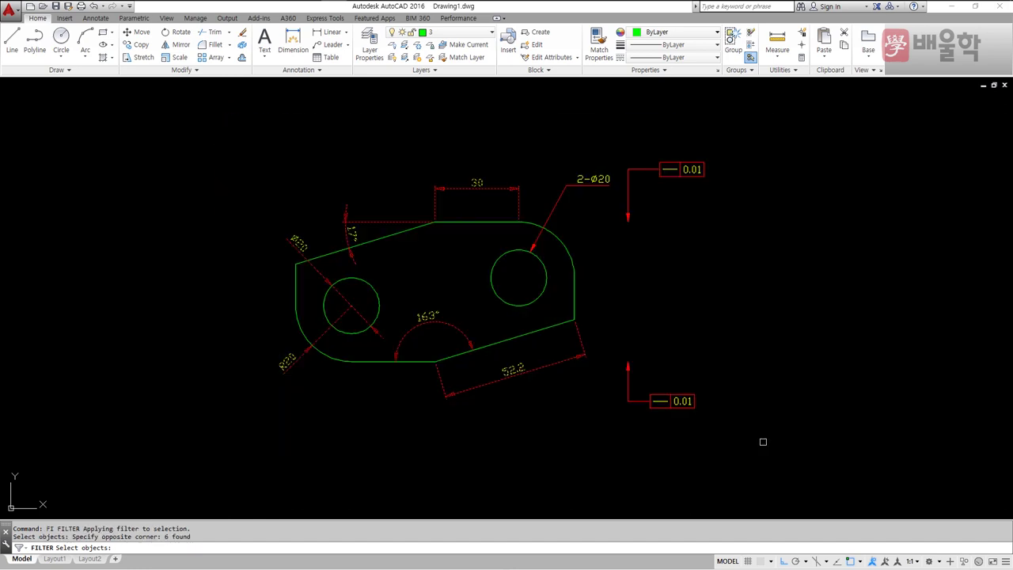
pyautogui.press('Return')
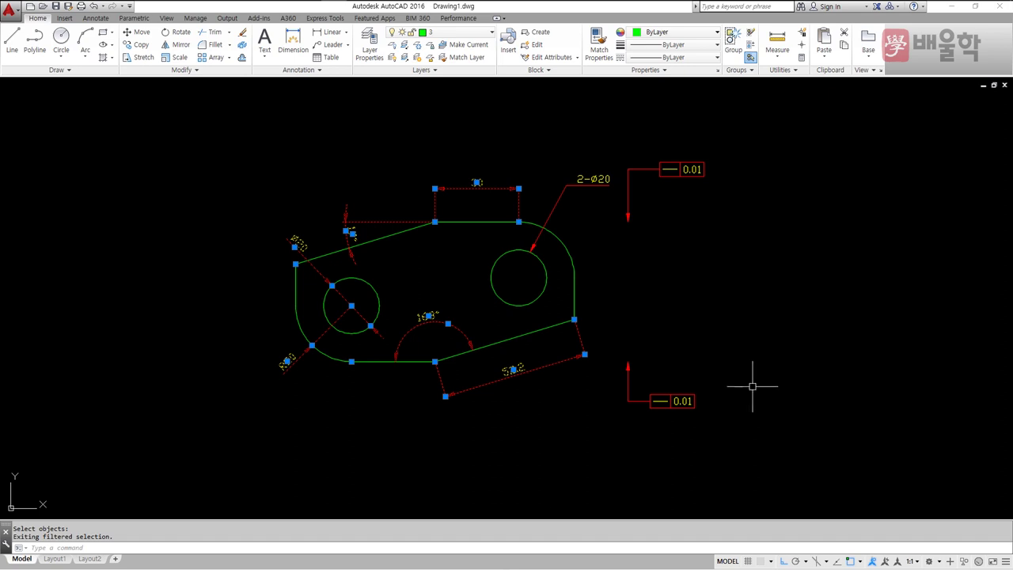
pyautogui.press('Delete')
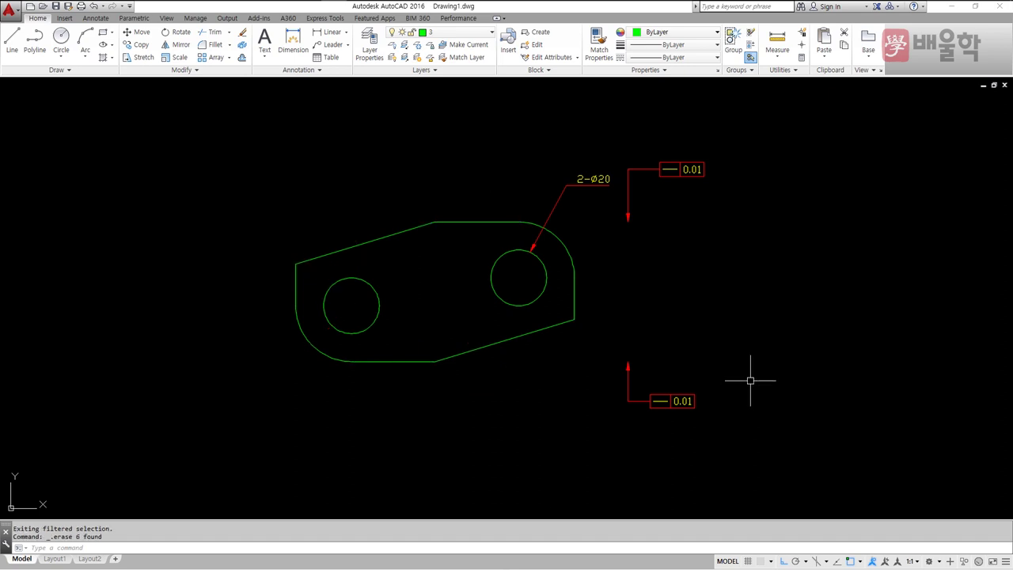
# Step: Erase the 2-Ø20 leader and both leaders carrying the 0.01 tolerance frames
pyautogui.click(715, 229)
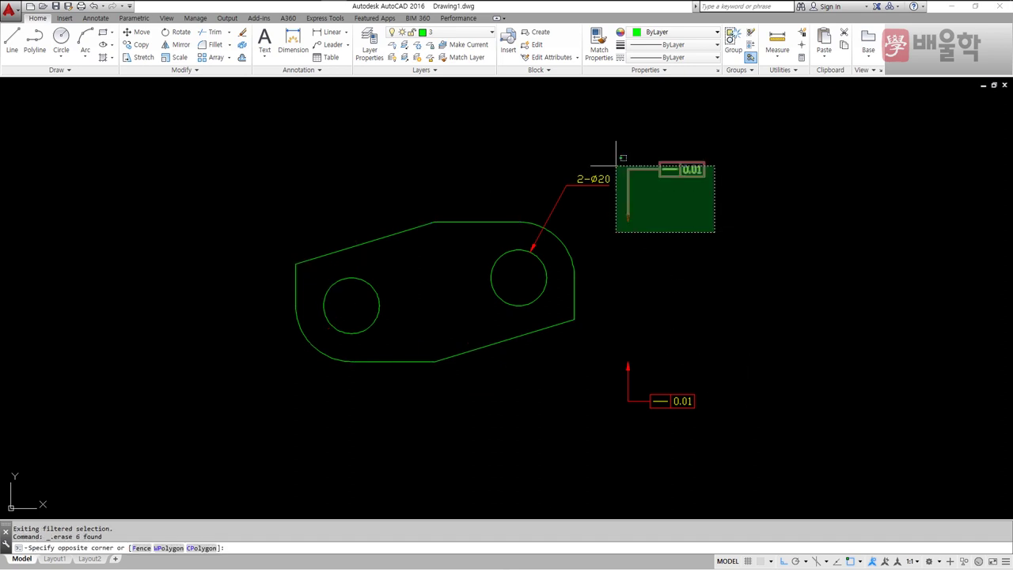
pyautogui.click(579, 161)
pyautogui.press('Delete')
pyautogui.click(714, 438)
pyautogui.click(595, 331)
pyautogui.press('Delete')
# Step: Mirror the outline and both circles across the shape's upper horizontal edge, keeping the source objects
pyautogui.moveTo(400, 257); pyautogui.dragTo(401, 305, button='middle')
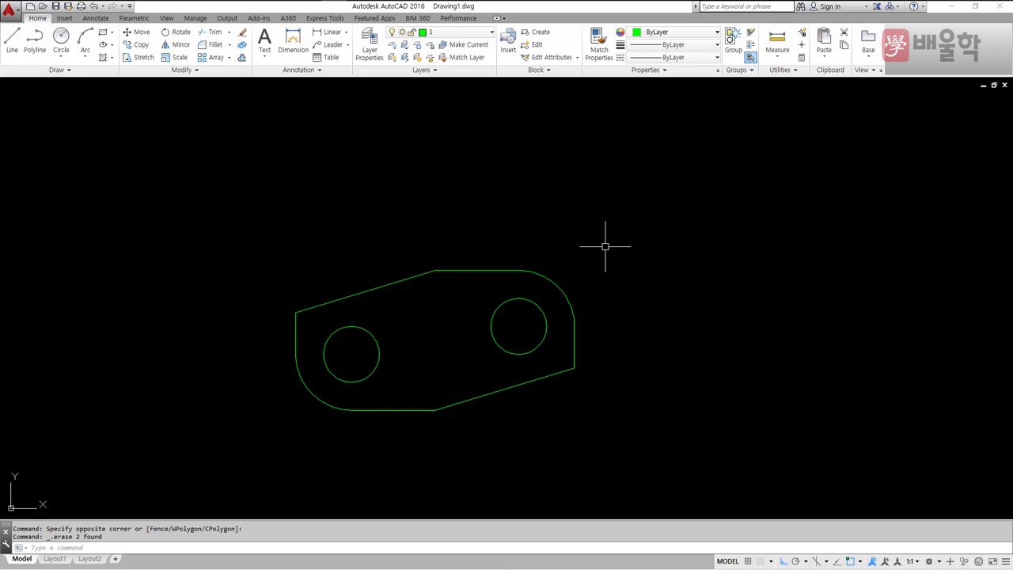
pyautogui.write('mi')
pyautogui.press('Return')
pyautogui.click(250, 250)
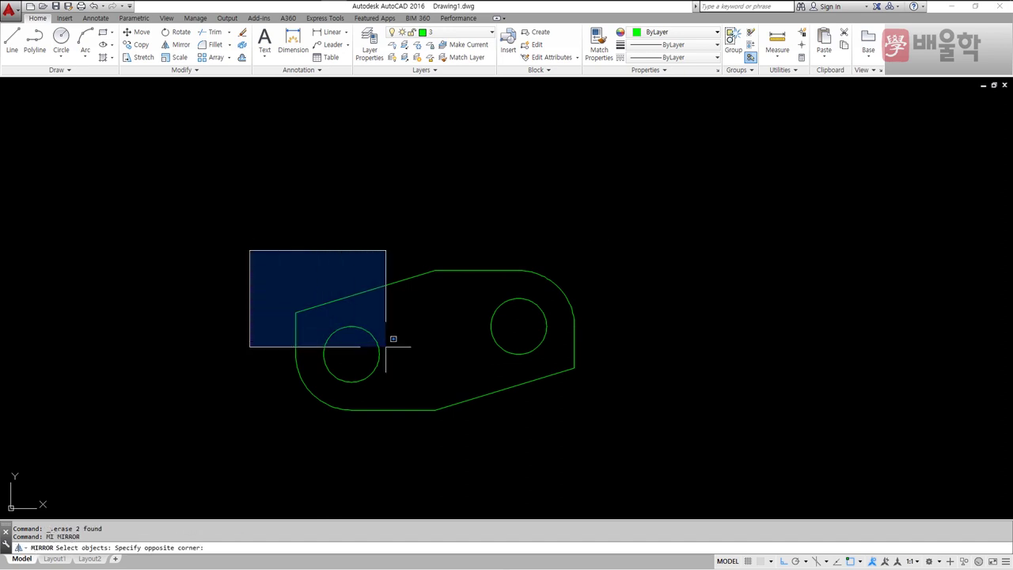
pyautogui.click(637, 428)
pyautogui.press('Return')
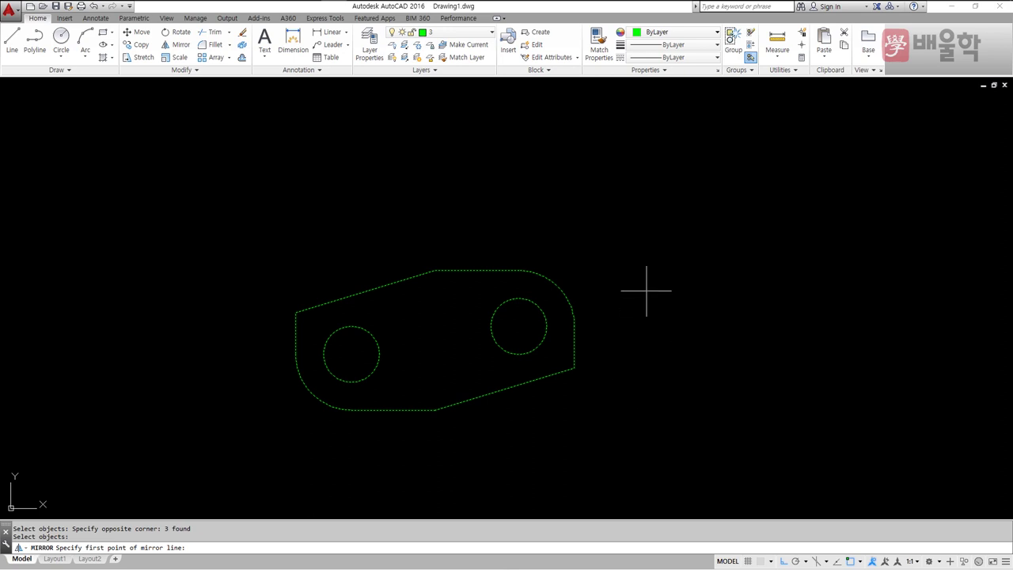
pyautogui.click(435, 270)
pyautogui.click(518, 270)
pyautogui.press('Return')
# Step: Add a vertical linear dimension between the centres of the two right-hand circles, placed just outside the right side
pyautogui.moveTo(606, 292); pyautogui.dragTo(583, 289, button='middle')
pyautogui.write('DLI')
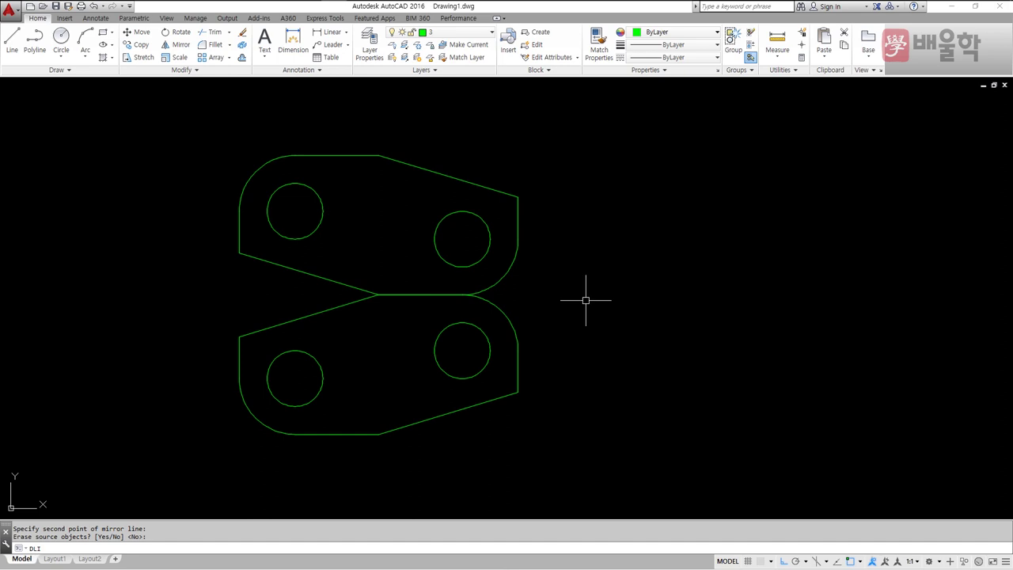
pyautogui.press('Return')
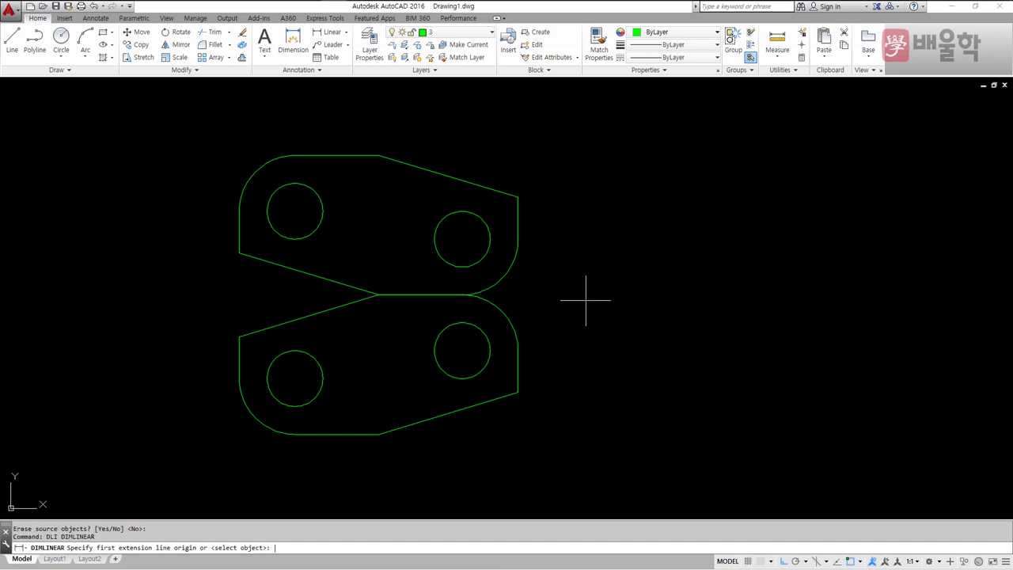
pyautogui.click(462, 350)
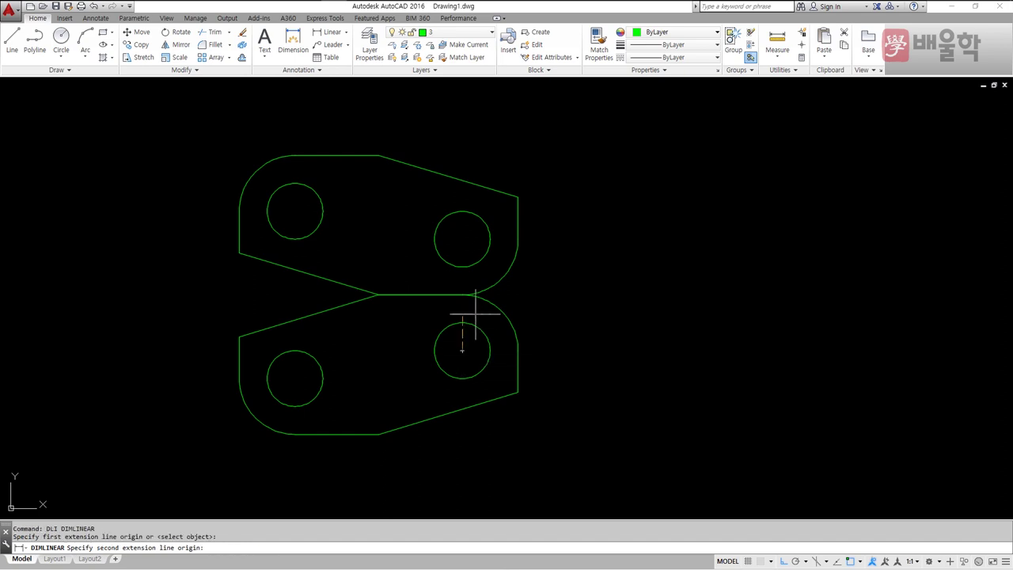
pyautogui.click(462, 239)
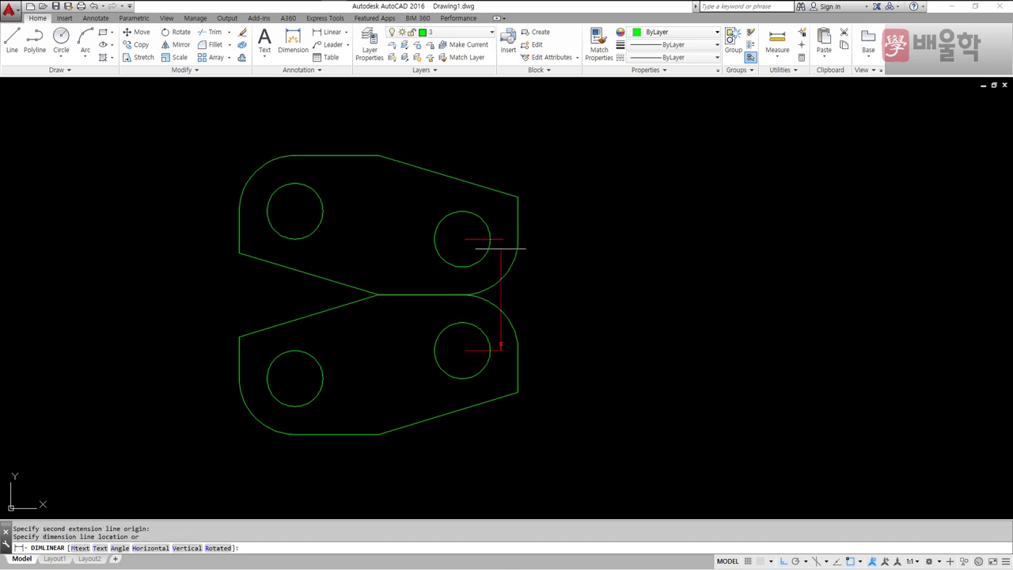
pyautogui.click(565, 251)
# Step: Add a vertical linear dimension between the outer corners of the two right vertical edges, placed just outside the 40 dimension
pyautogui.press('Return')
pyautogui.click(518, 196)
pyautogui.click(517, 391)
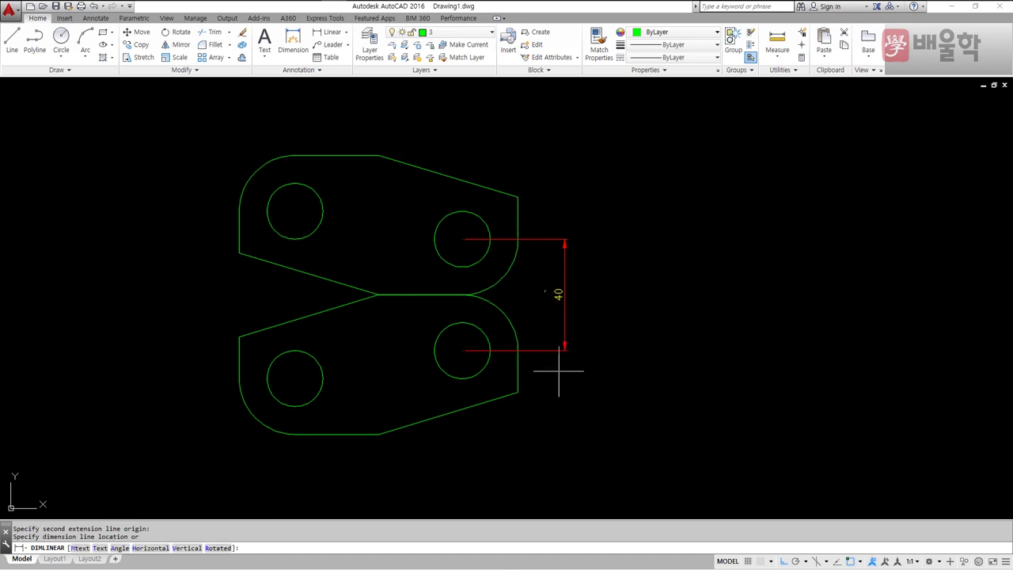
pyautogui.click(595, 356)
# Step: Add a vertical linear dimension of the full height between the uppermost and lowermost corners, placed well outside the 70 dimension
pyautogui.press('Return')
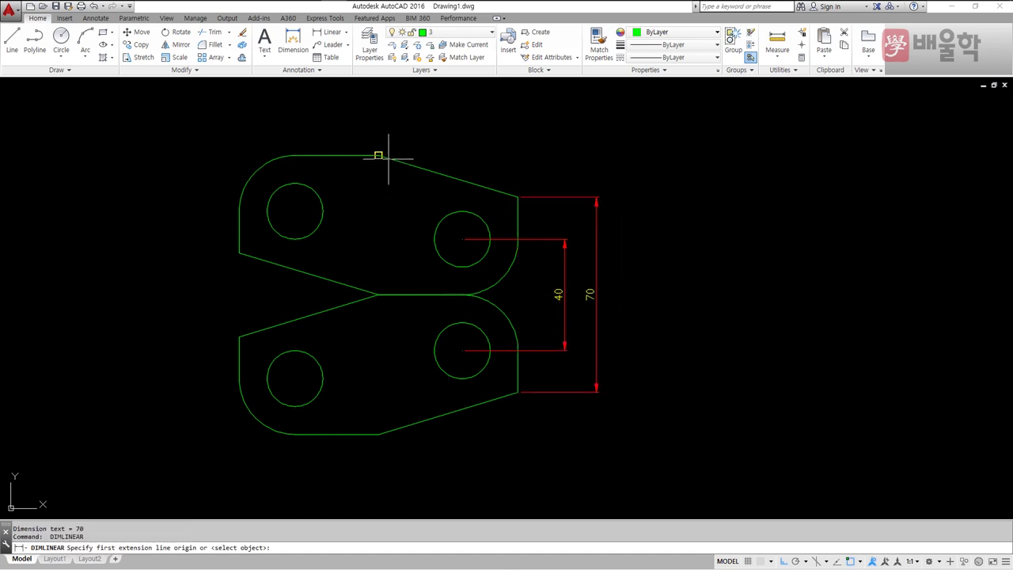
pyautogui.click(378, 156)
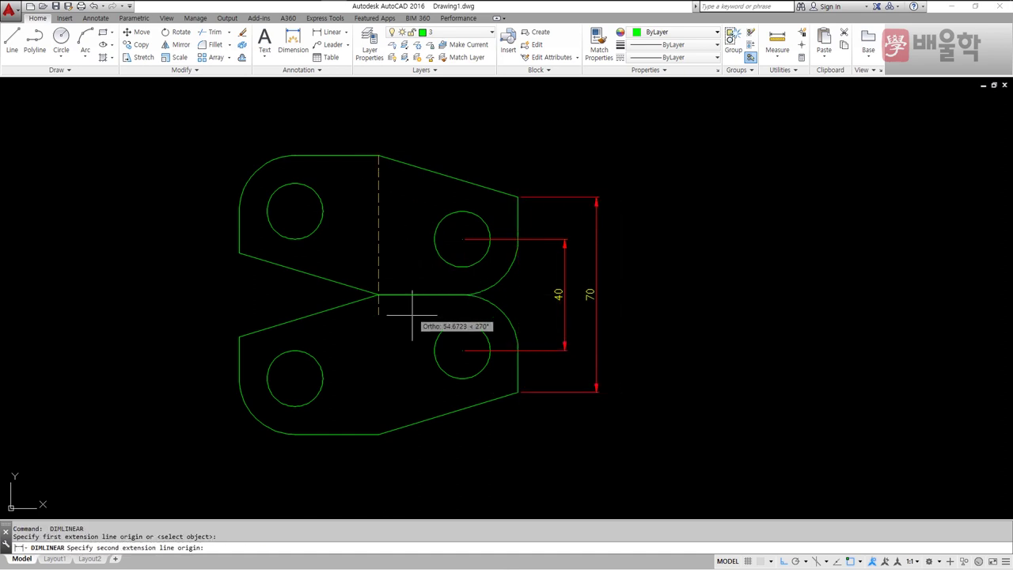
pyautogui.click(378, 433)
pyautogui.click(667, 383)
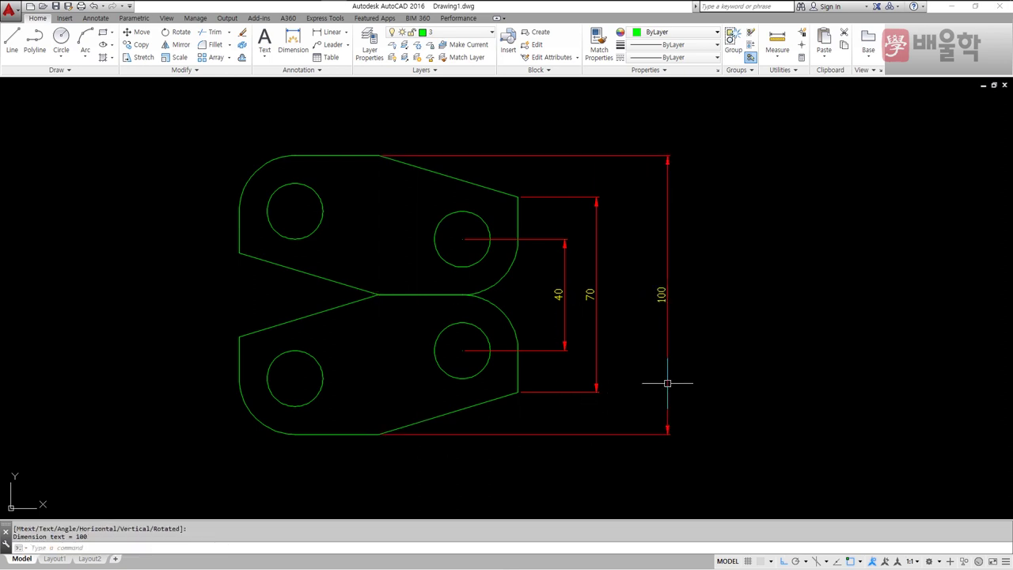
# Step: Move the vertical 70 dimension line inward, close to the 40 dimension, and clear the selection
pyautogui.click(591, 294)
pyautogui.click(589, 295)
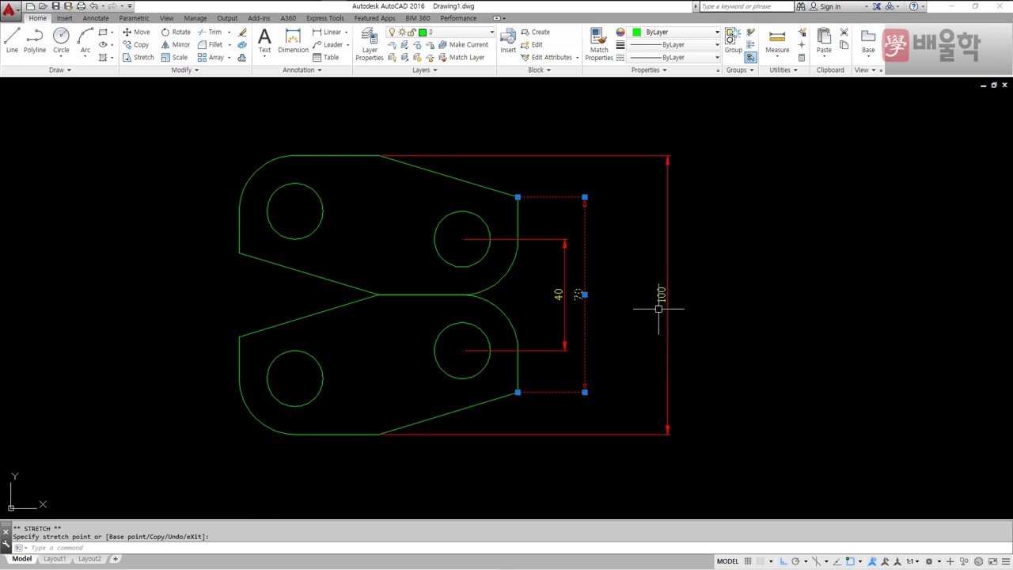
pyautogui.press('Escape')
pyautogui.press('Escape')
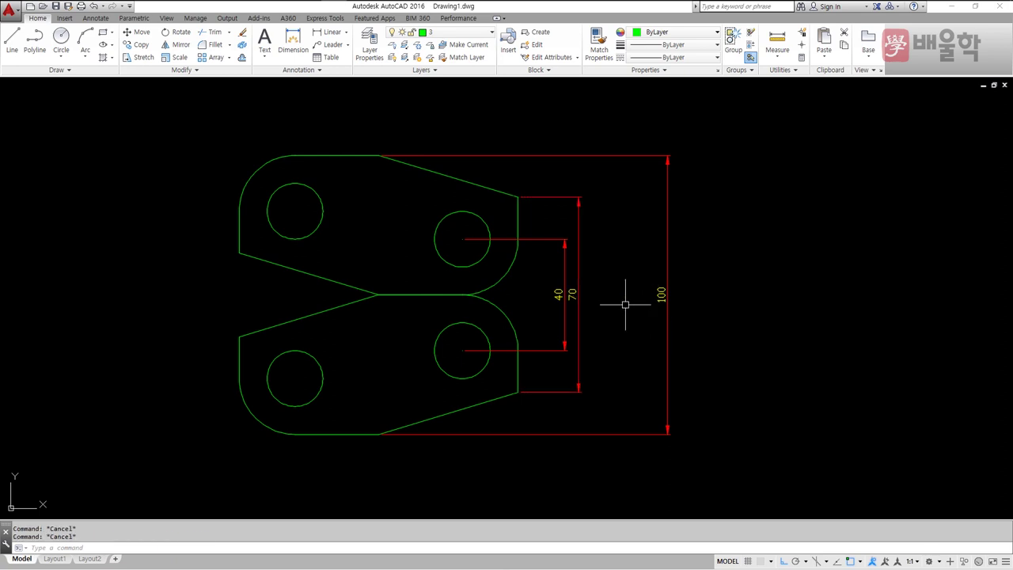
# Step: Space the vertical 70 and 100 dimensions evenly from the 40 base dimension with DIMSPACE, using a spacing value of 8
pyautogui.write('dimspace')
pyautogui.press('Return')
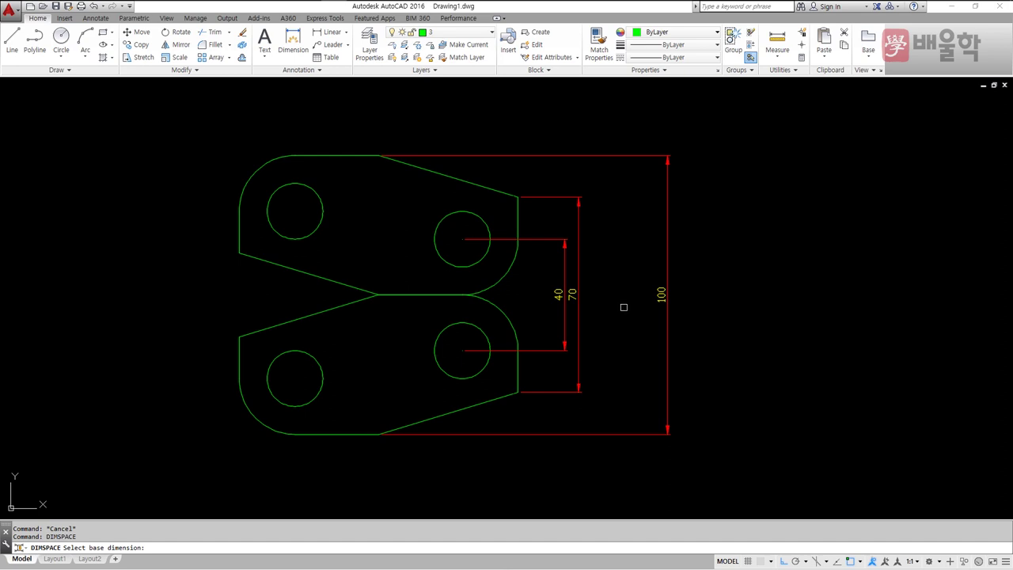
pyautogui.click(564, 318)
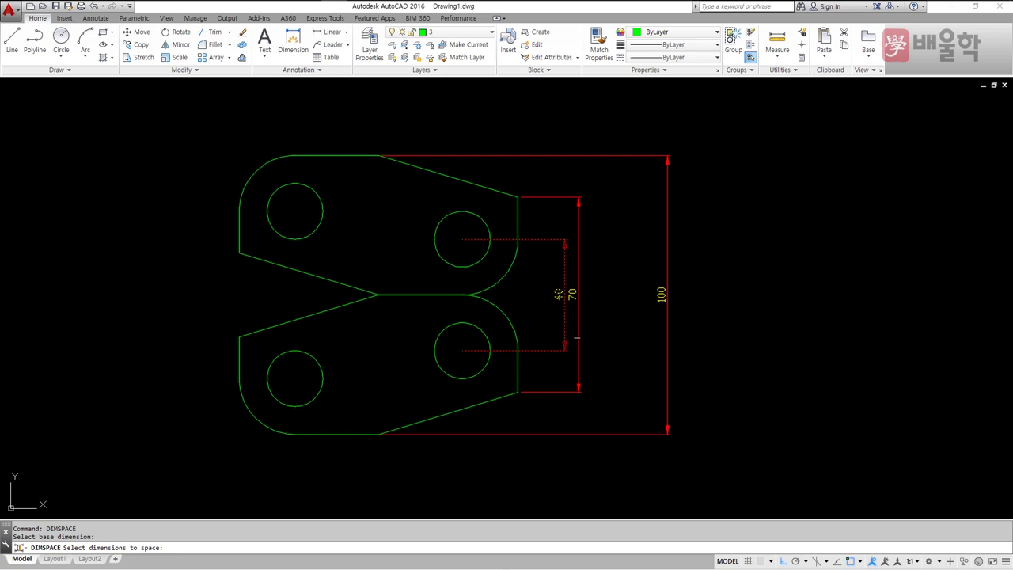
pyautogui.click(693, 332)
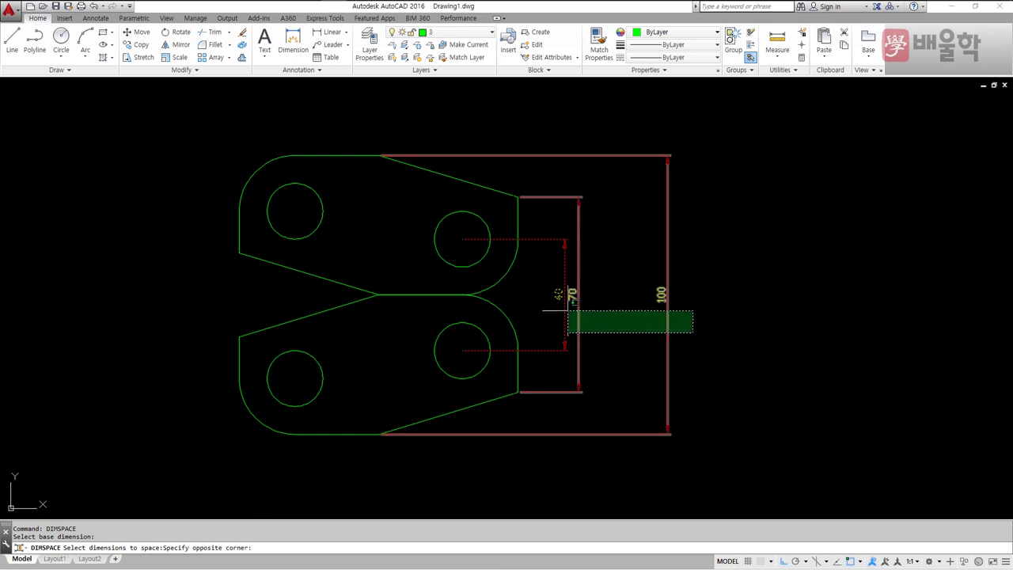
pyautogui.click(567, 310)
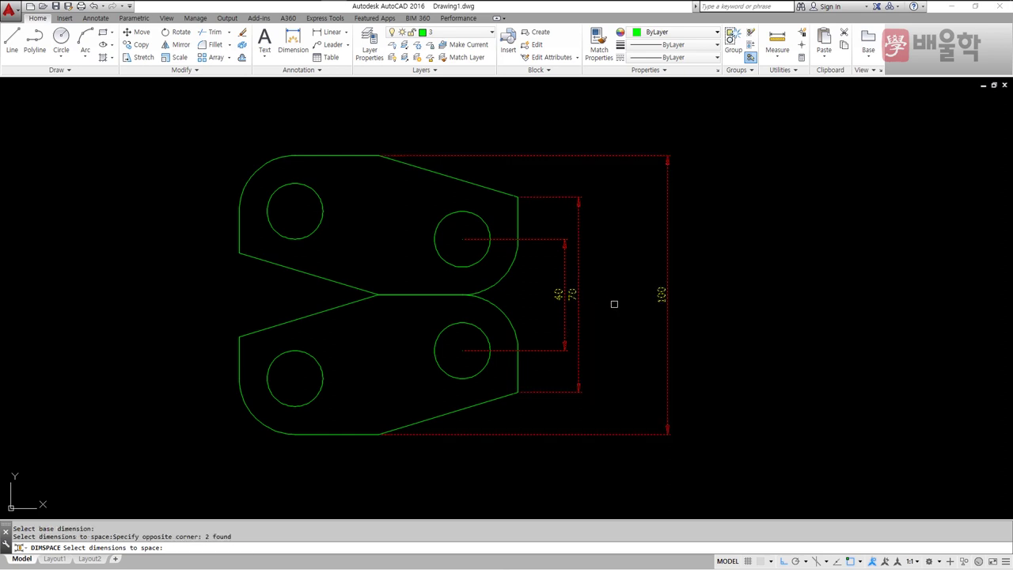
pyautogui.press('Return')
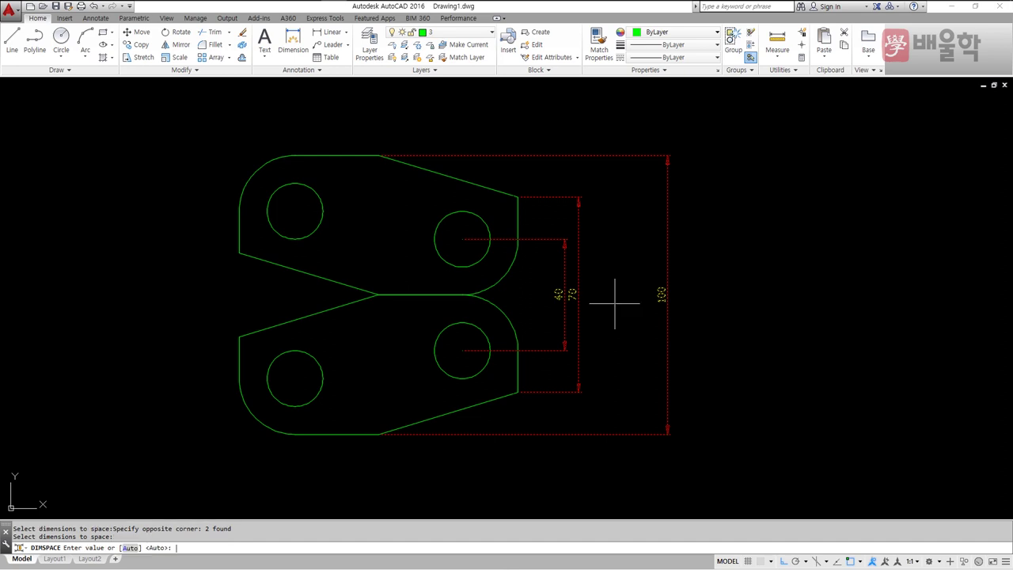
pyautogui.write('8')
pyautogui.press('Return')
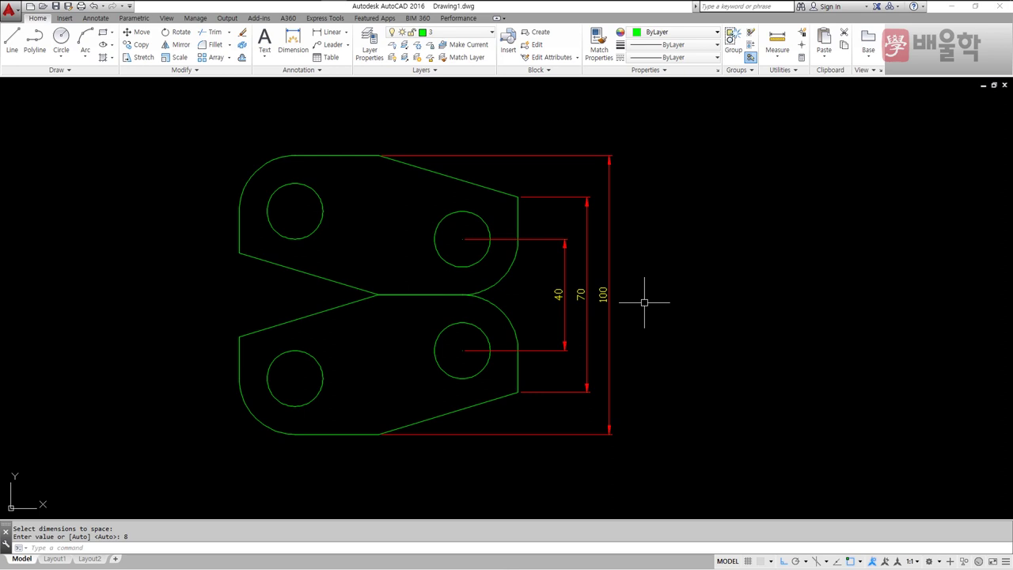
# Step: Add a horizontal linear dimension of the overall width above the part, from the left arc's lower end to the upper right corner
pyautogui.moveTo(649, 280); pyautogui.dragTo(662, 333, button='middle')
pyautogui.write('dli')
pyautogui.press('Return')
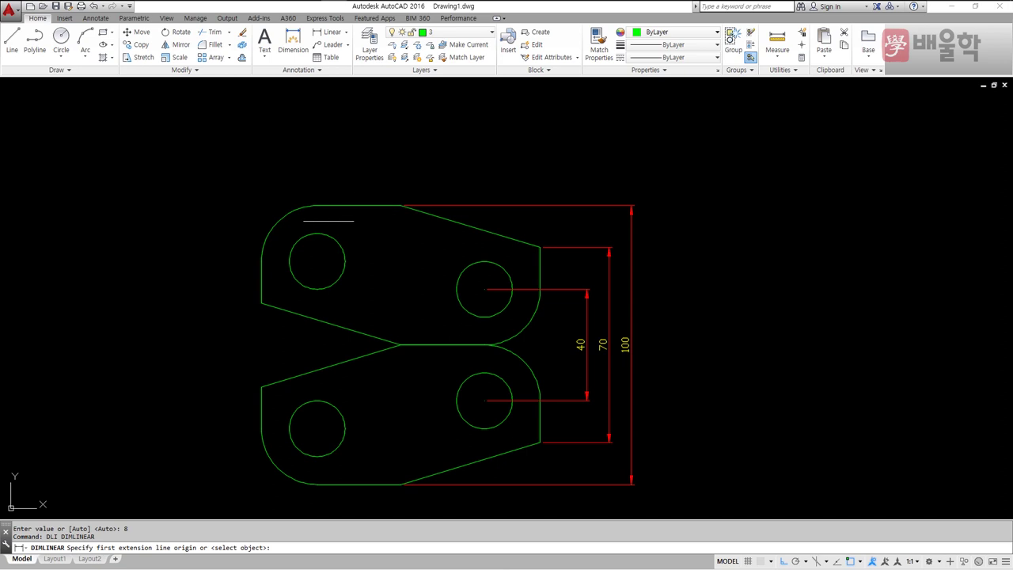
pyautogui.click(262, 260)
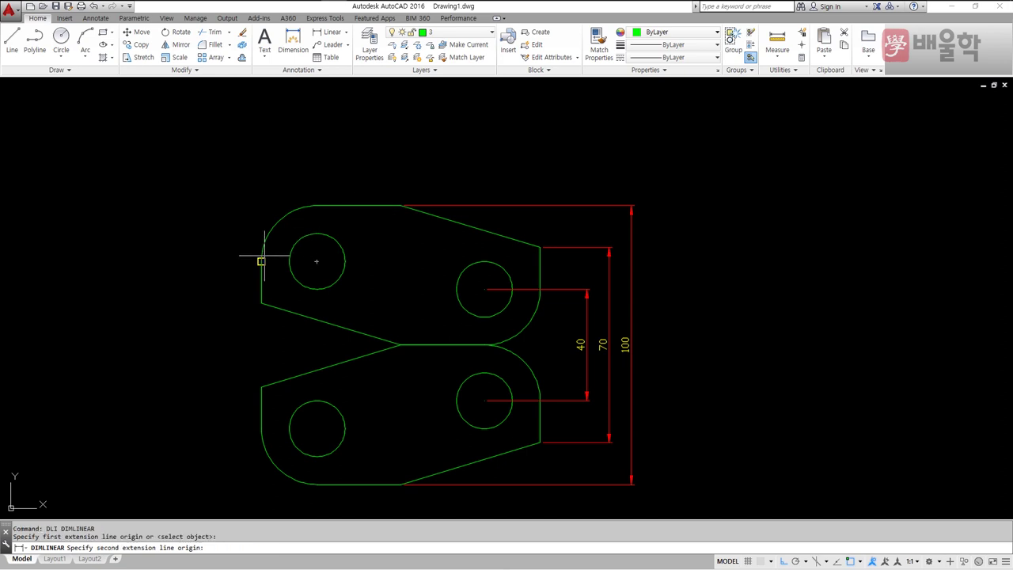
pyautogui.click(540, 246)
pyautogui.click(539, 171)
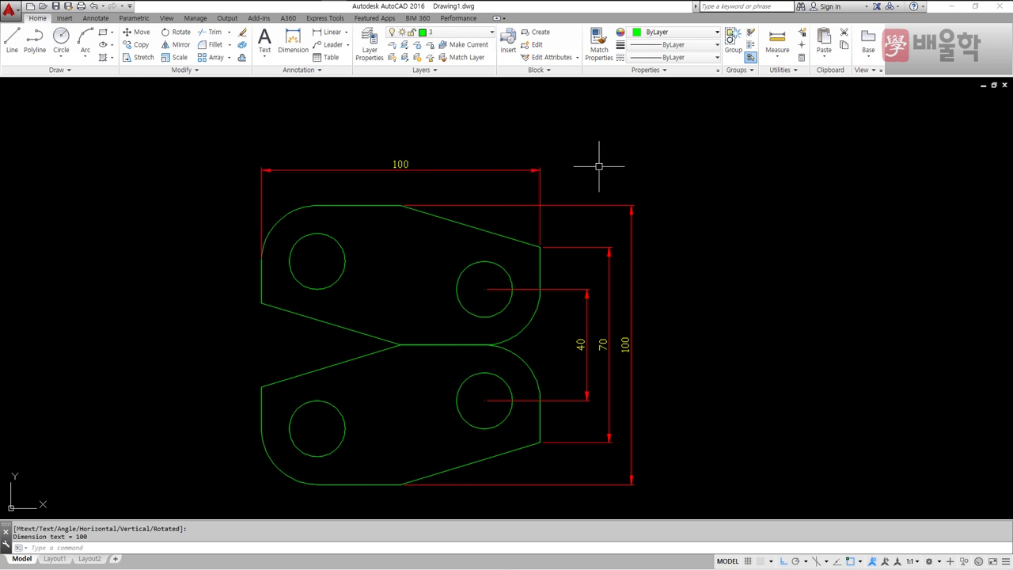
pyautogui.press('Escape')
# Step: Break the horizontal width dimension with DIMBREAK where its right extension line crosses the vertical 100 dimension's upper extension line
pyautogui.write('dimbreak')
pyautogui.press('Return')
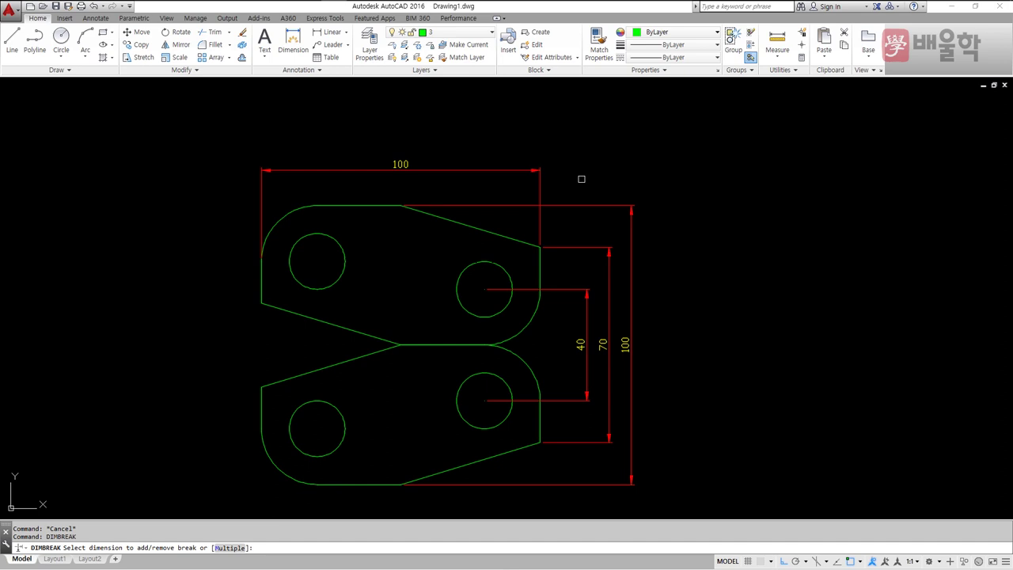
pyautogui.click(541, 183)
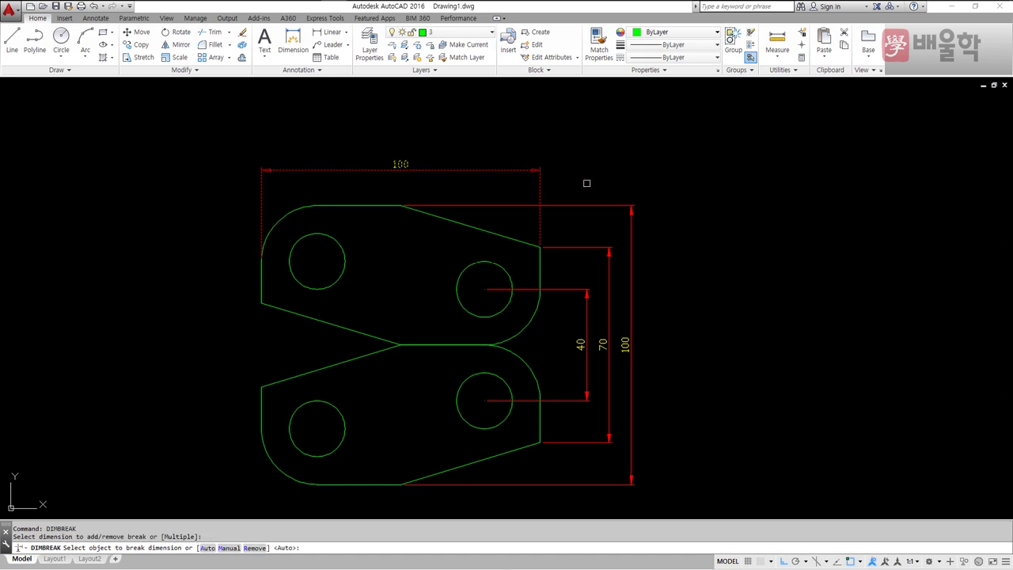
pyautogui.click(574, 204)
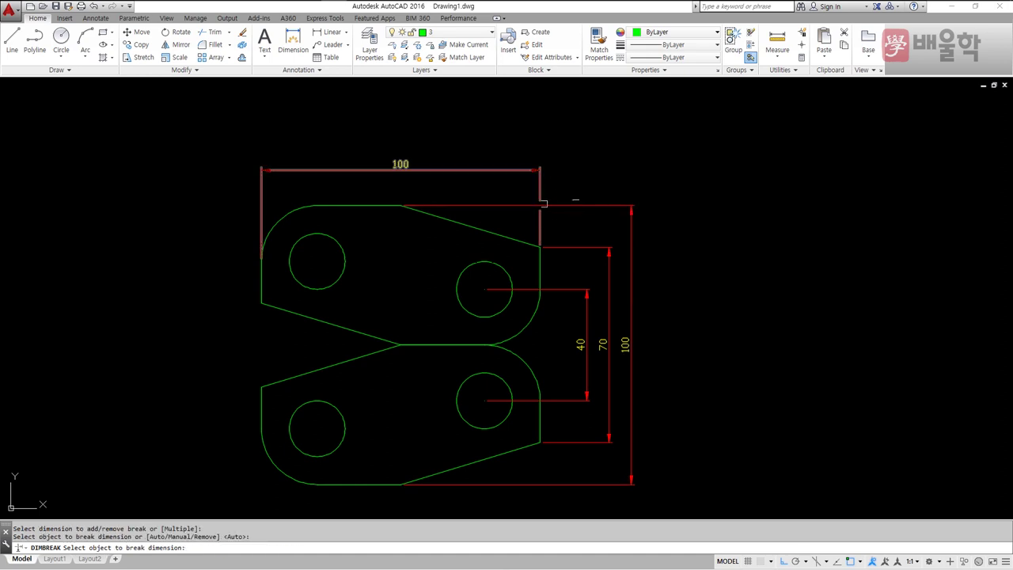
pyautogui.press('Return')
pyautogui.moveTo(582, 189); pyautogui.dragTo(587, 189, button='middle')
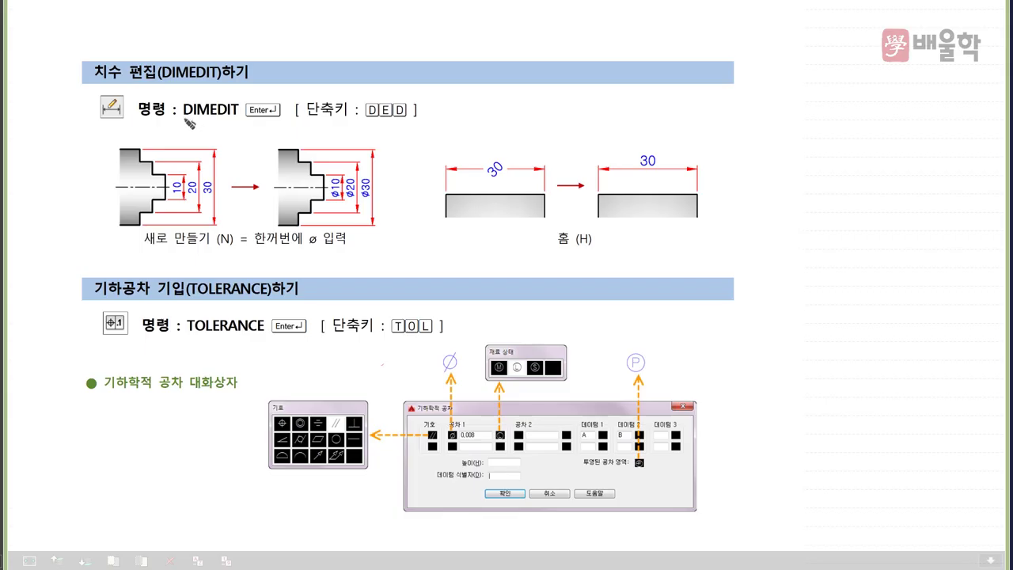
pyautogui.moveTo(184, 118); pyautogui.dragTo(237, 117)
pyautogui.moveTo(376, 120)
pyautogui.mouseDown()
pyautogui.moveTo(388, 95)
pyautogui.moveTo(382, 123)
pyautogui.moveTo(371, 118)
pyautogui.mouseUp()
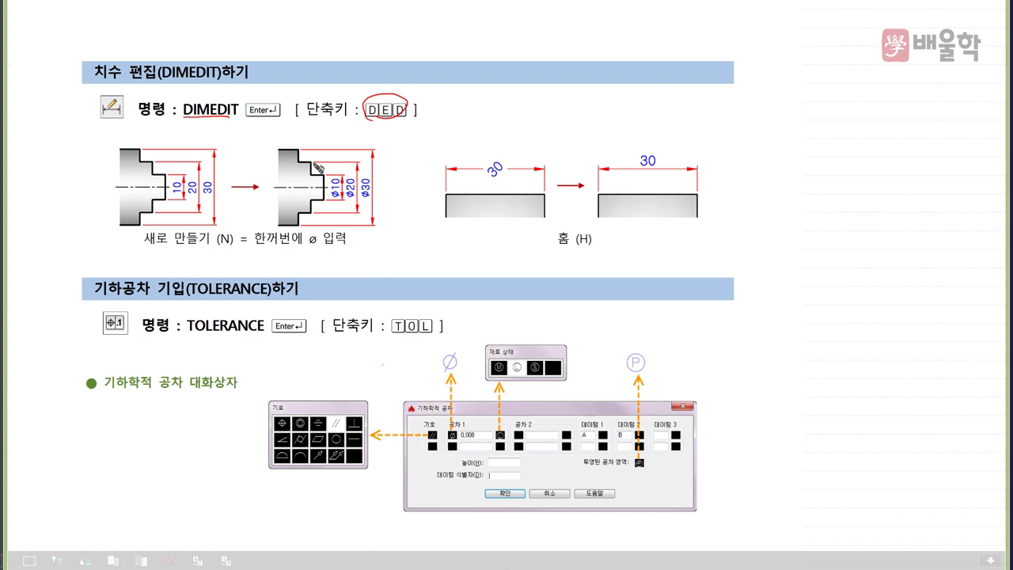
pyautogui.moveTo(145, 246); pyautogui.dragTo(231, 246)
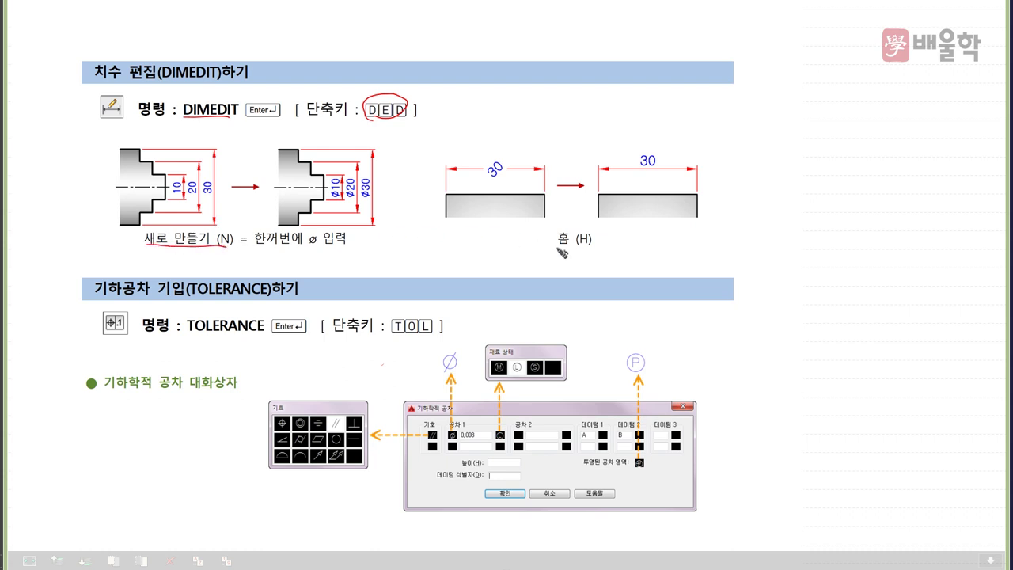